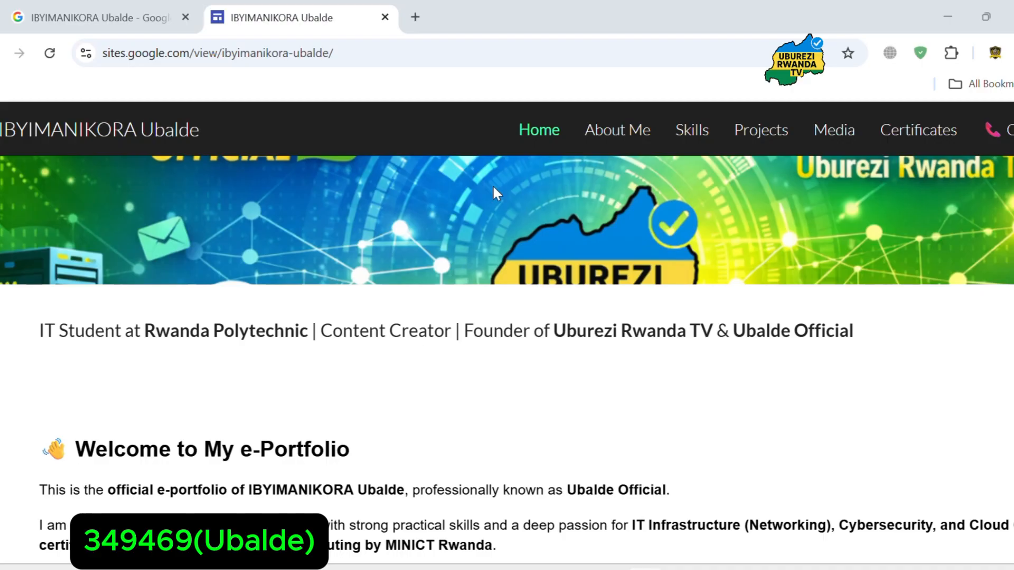
Browse the sample portfolio site's About Me, Skills, Projects, Media, Certificates and Contact Information pages
scroll(493, 185, "up", 2)
left_click(610, 136)
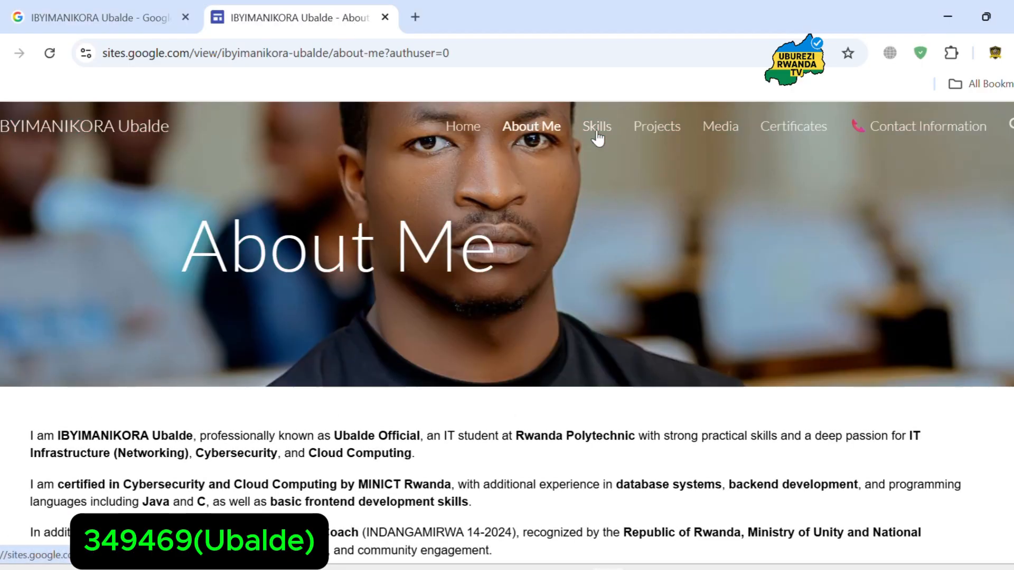
left_click(597, 133)
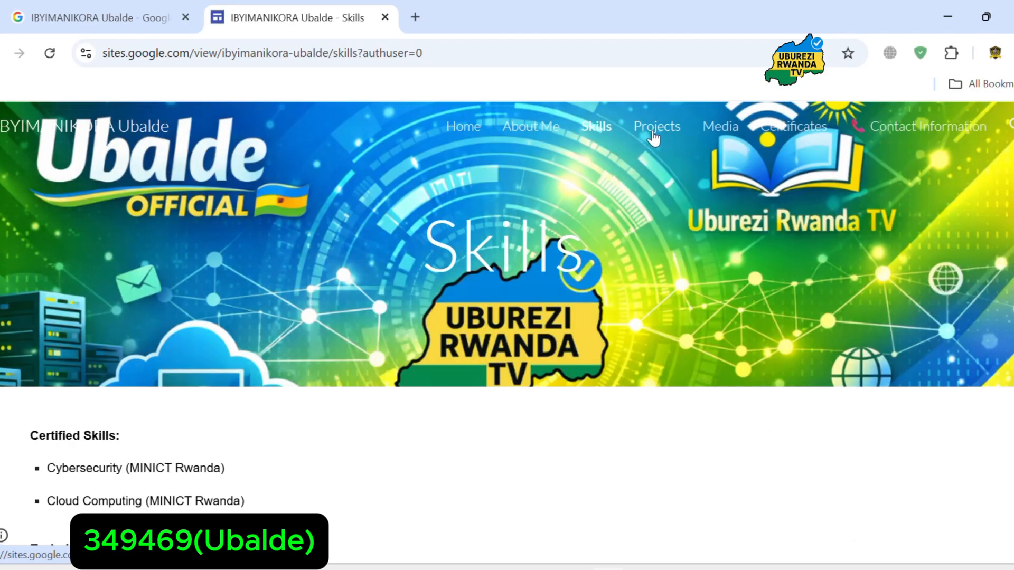
left_click(654, 136)
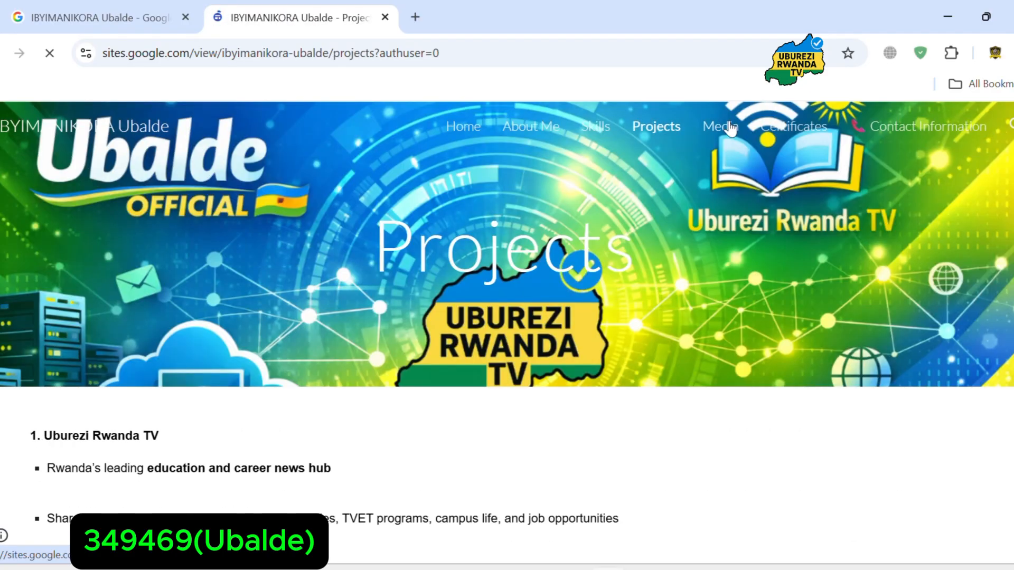
left_click(730, 128)
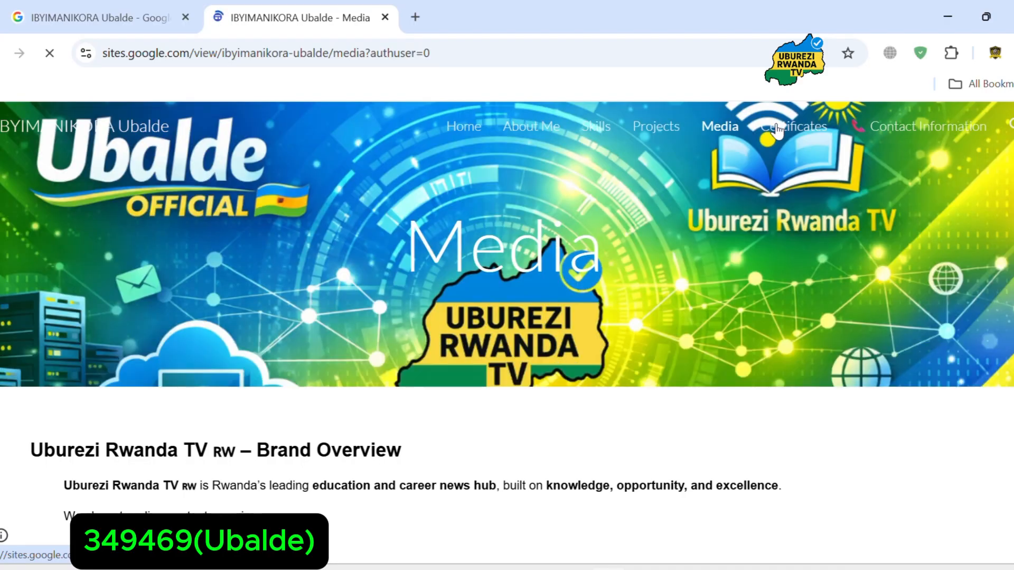
left_click(774, 132)
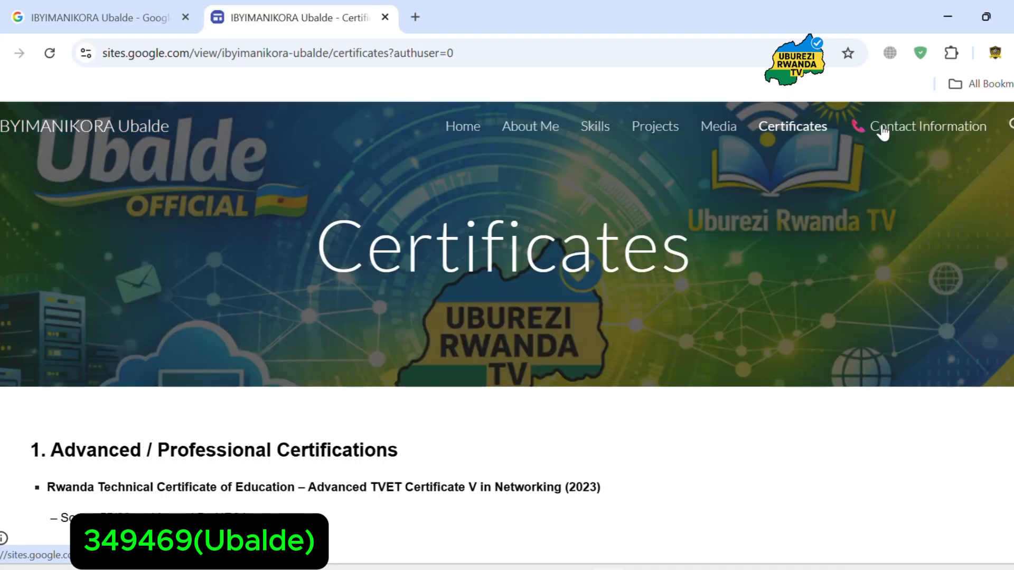
left_click(883, 130)
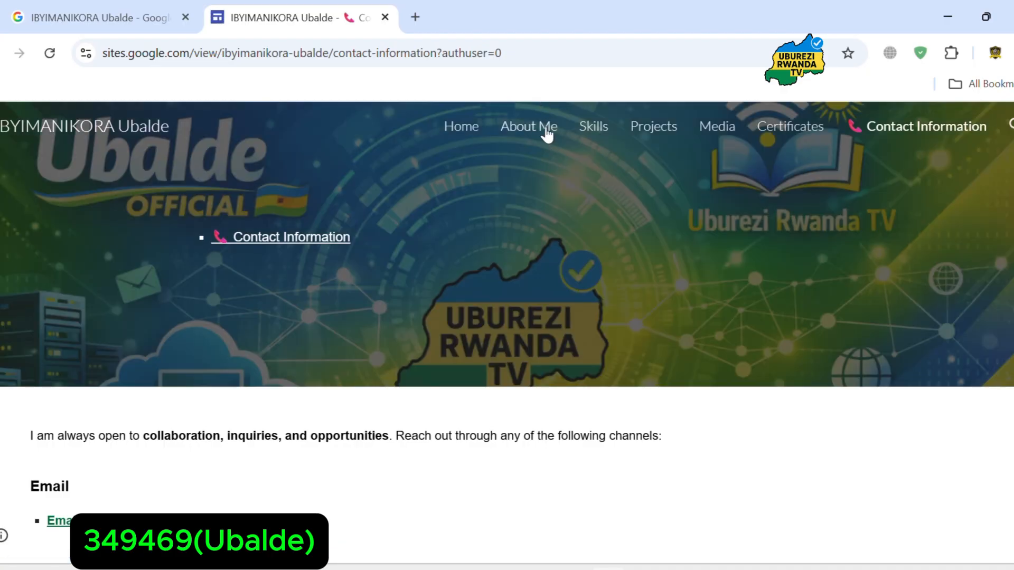
Return to the portfolio's About Me page and read its introduction
left_click(543, 129)
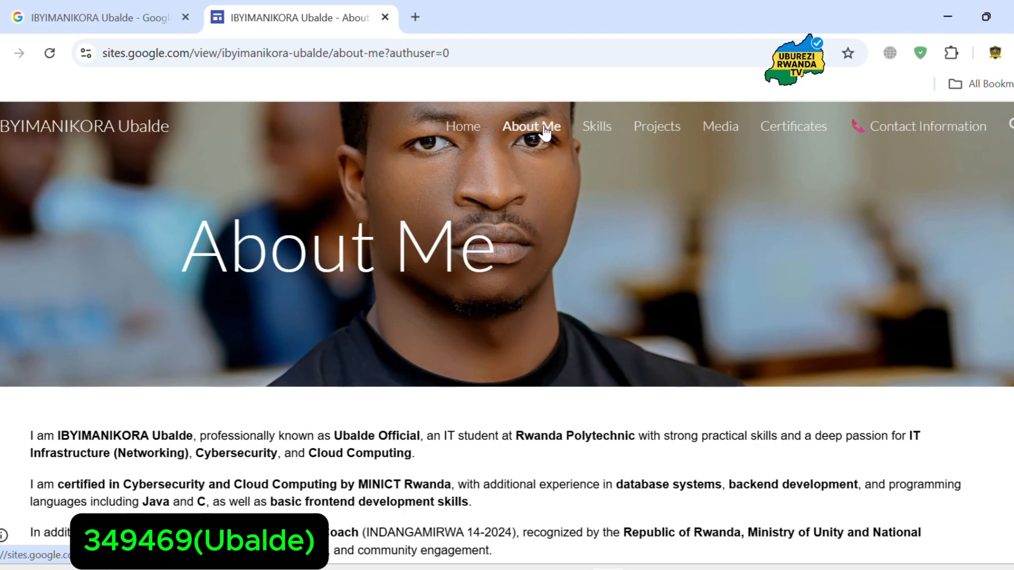
scroll(544, 333, "down", 1)
scroll(544, 332, "up", 1)
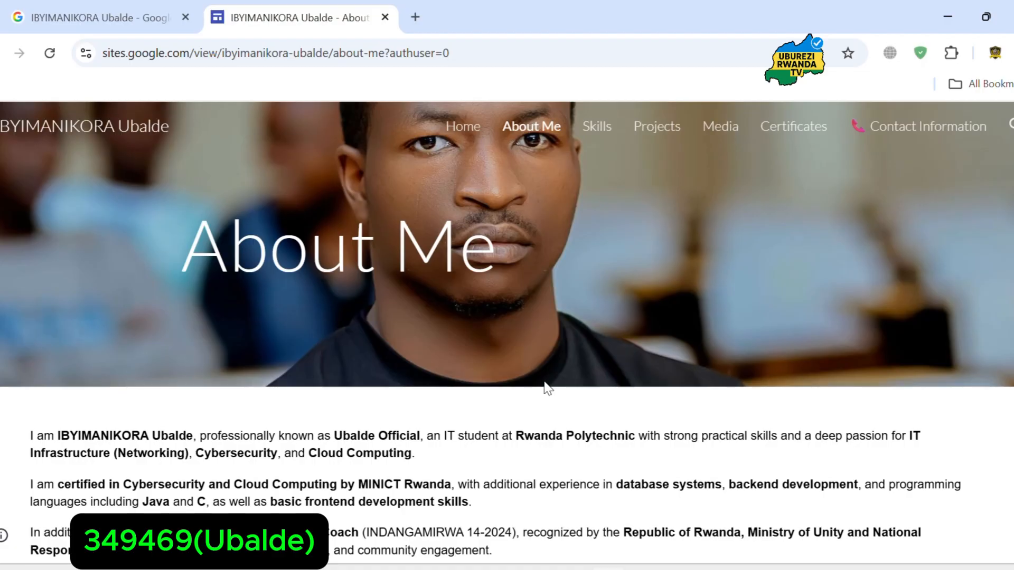
Revisit the Skills, Projects, Media and Certificates pages, and examine the contact channels listed on the Contact Information page
left_click(592, 129)
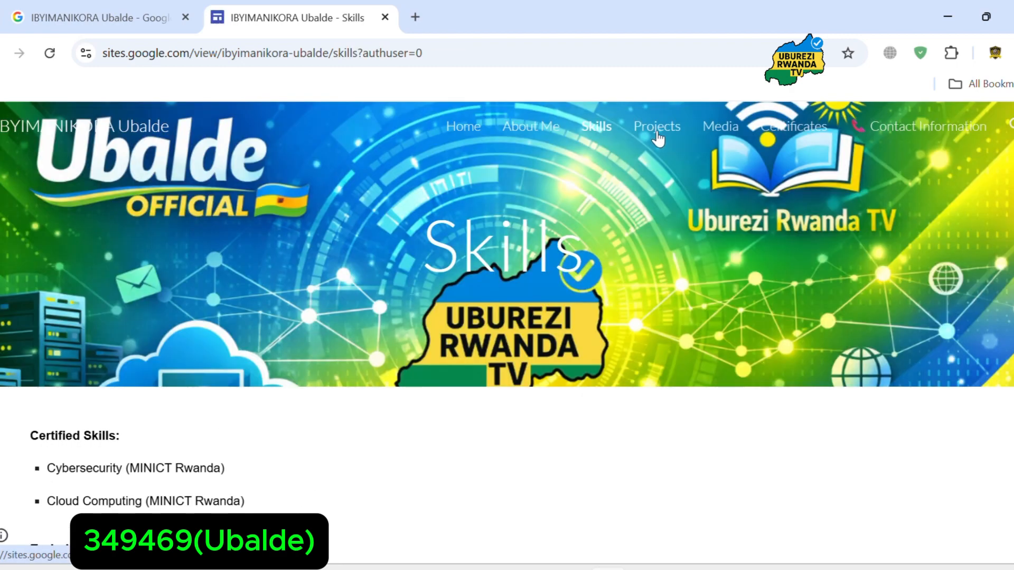
left_click(657, 133)
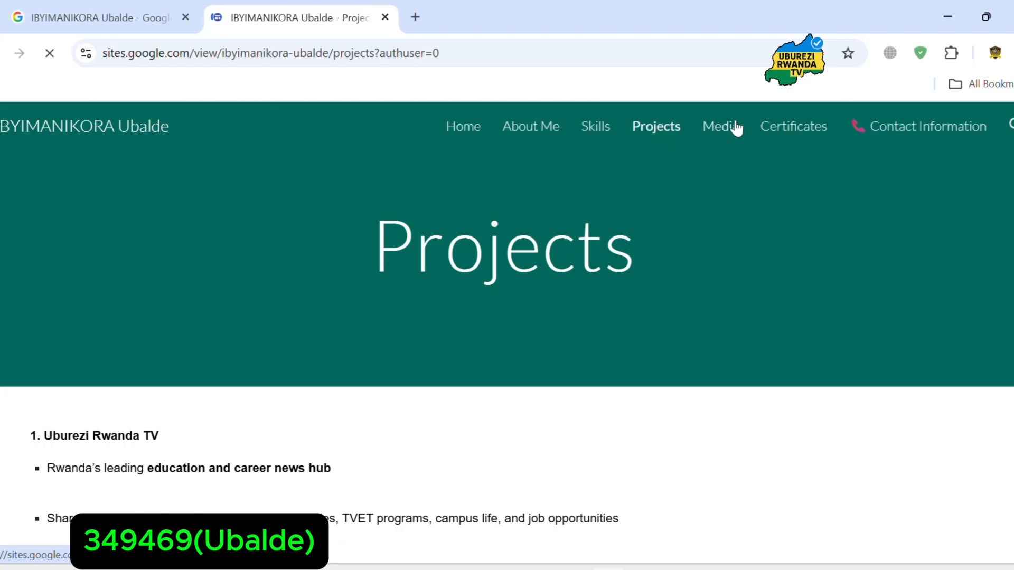
left_click(736, 128)
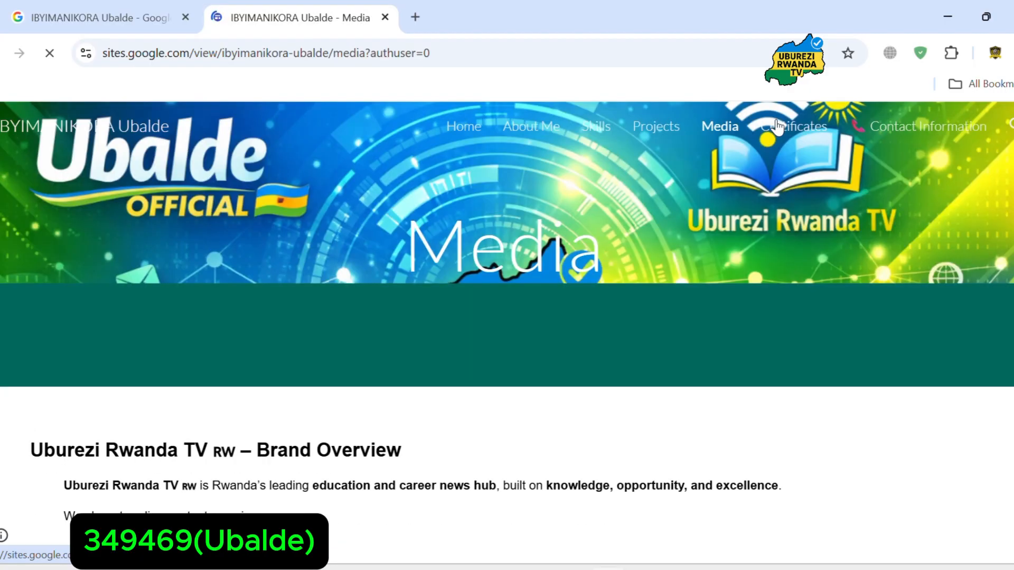
left_click(776, 128)
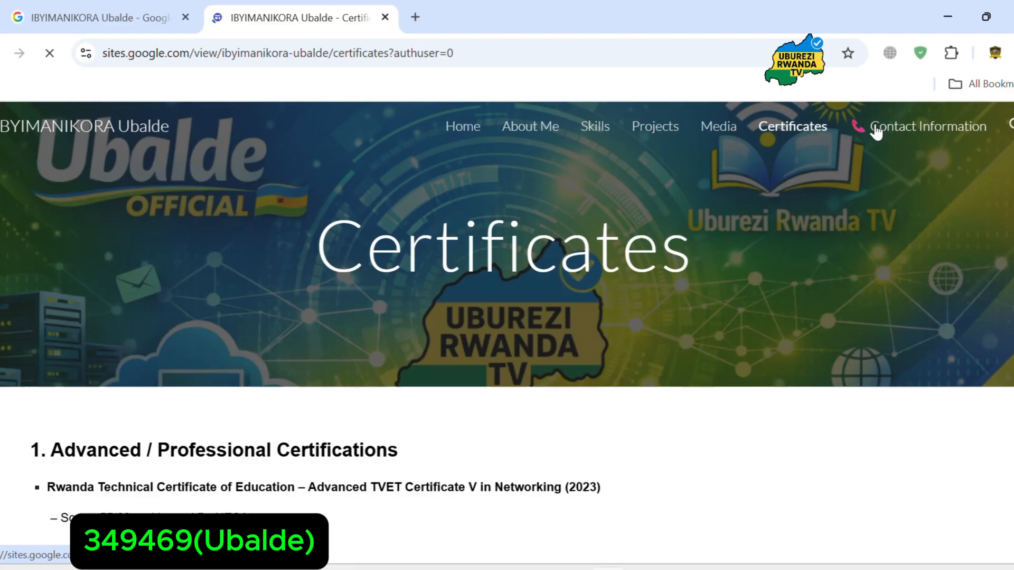
left_click(875, 130)
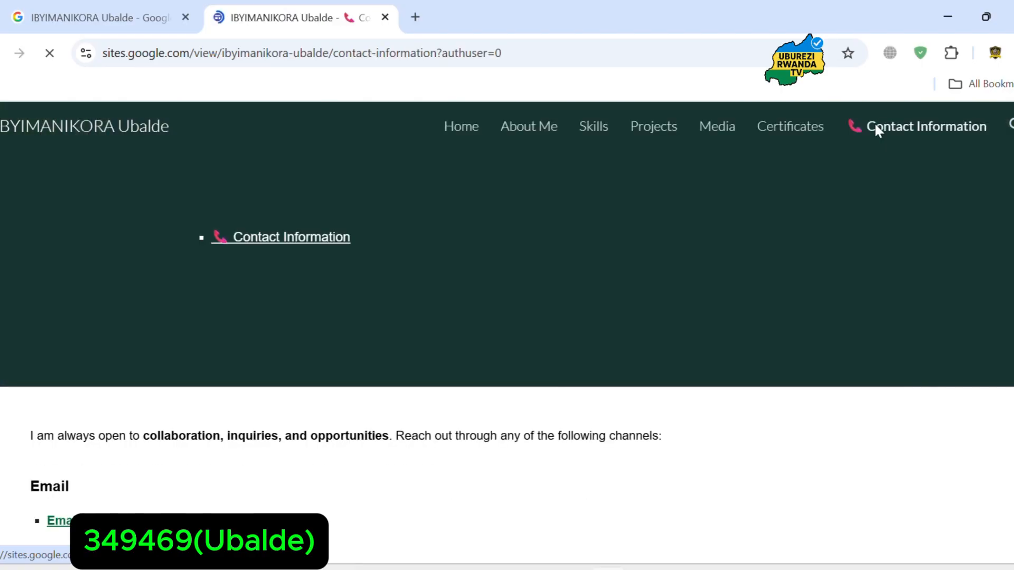
scroll(255, 421, "down", 3)
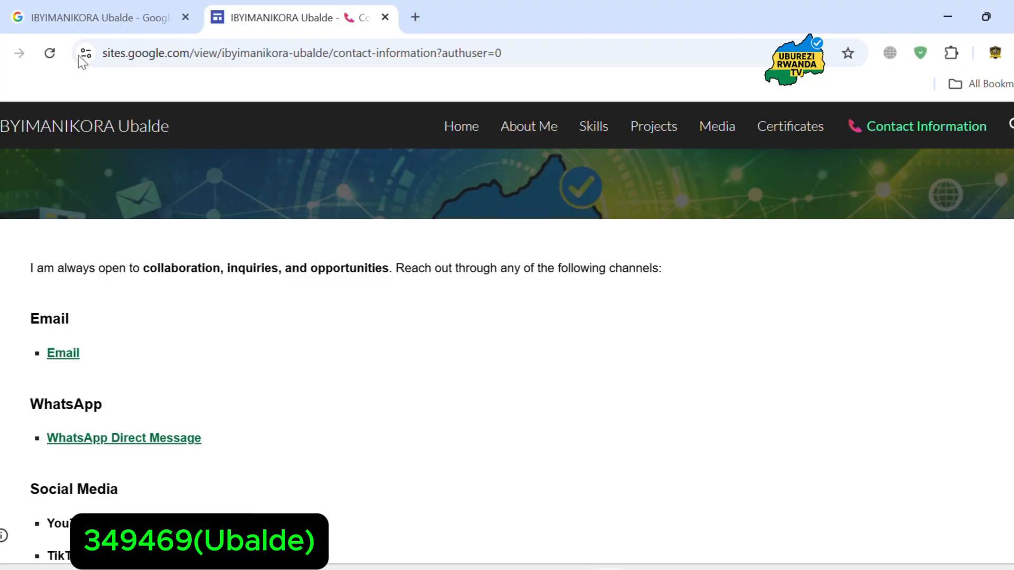
Examine the business profile in the open Google search results, and return to the portfolio site
left_click(74, 20)
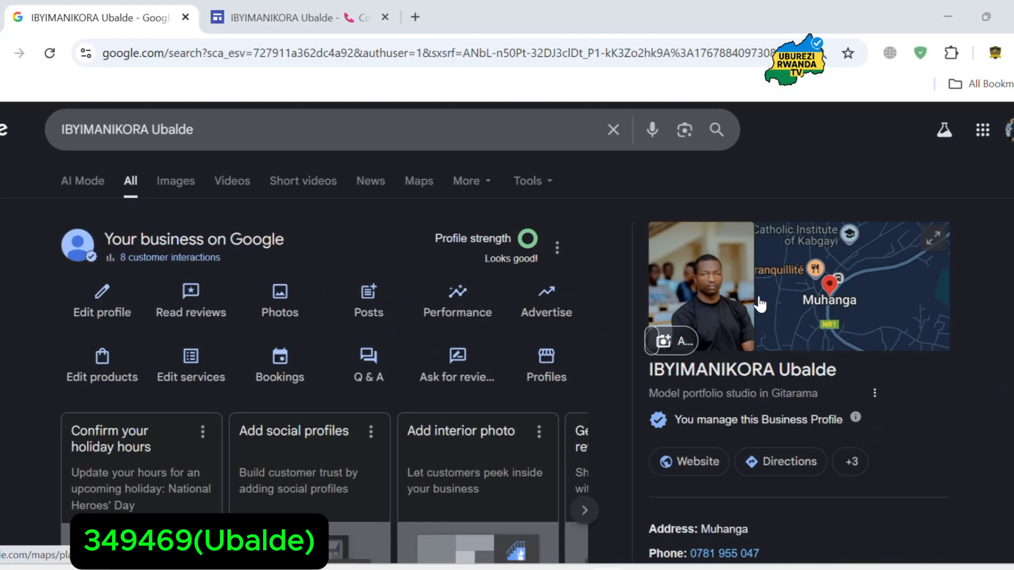
scroll(760, 303, "down", 2)
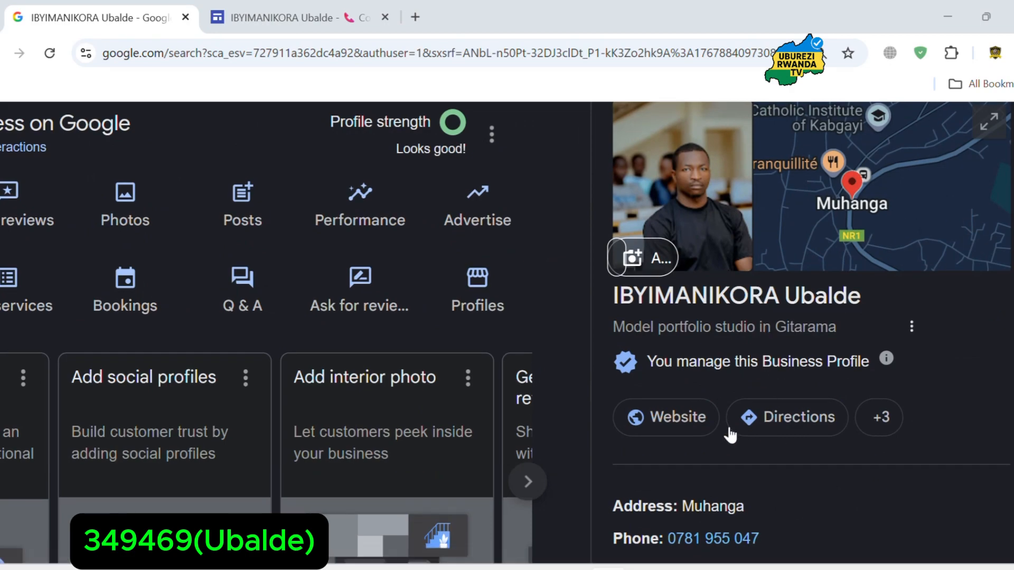
scroll(761, 465, "down", 4)
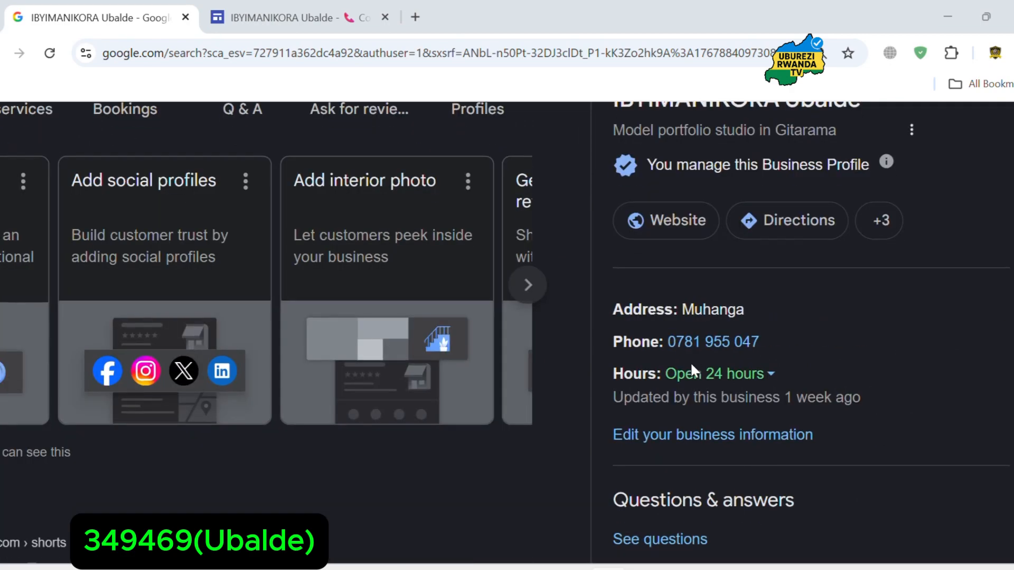
scroll(690, 363, "up", 7)
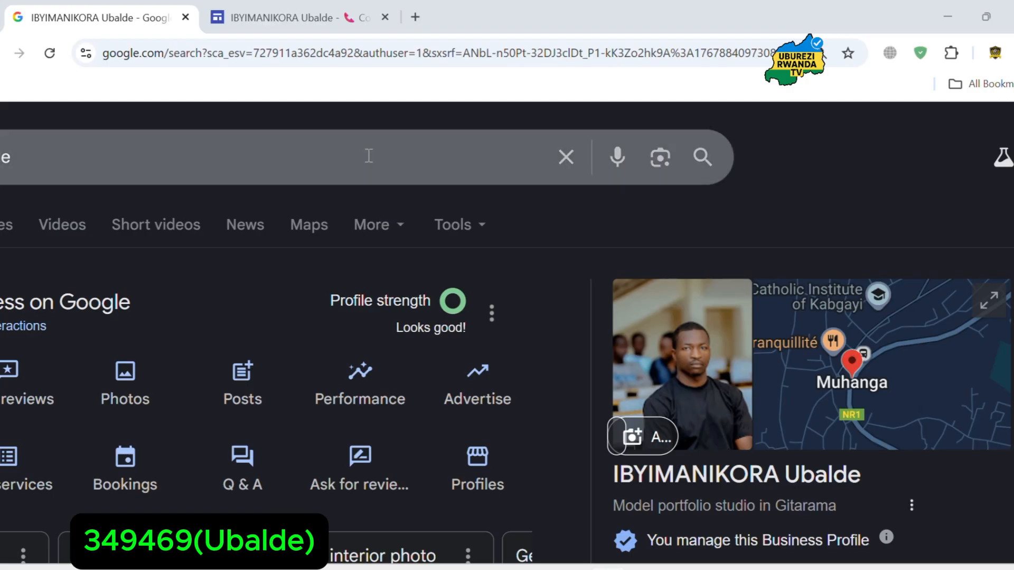
scroll(369, 156, "down", 3)
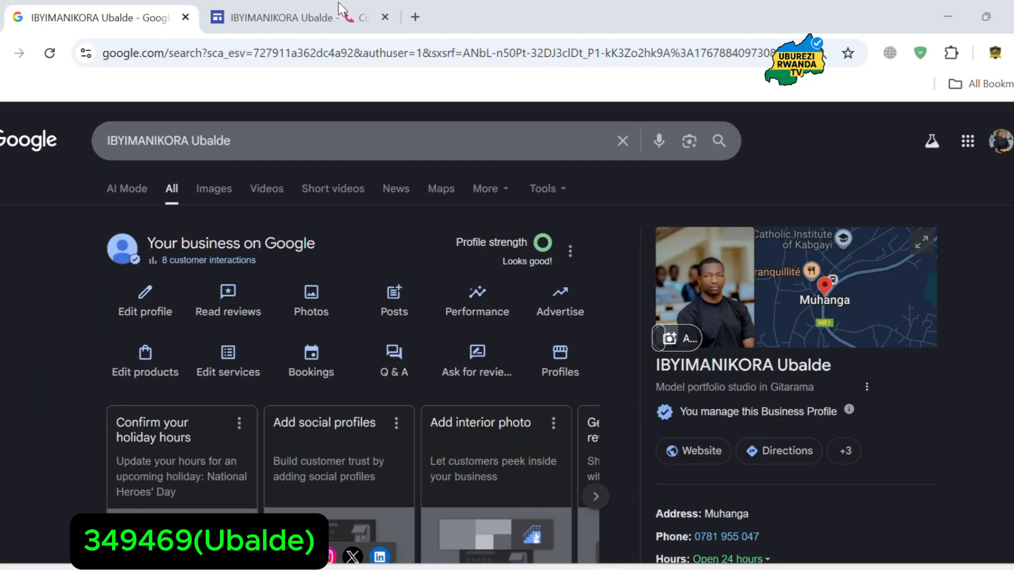
left_click(332, 17)
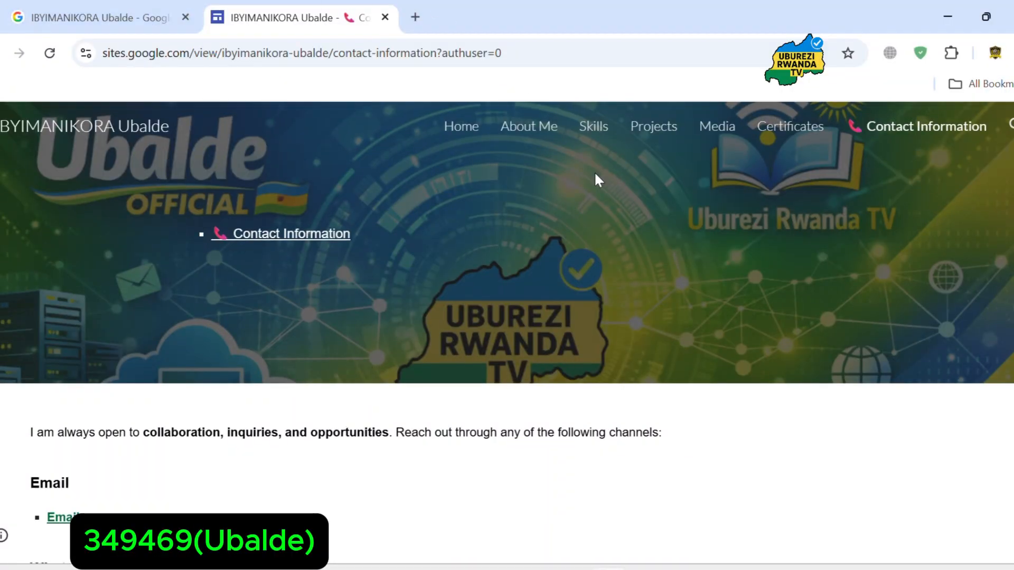
Open a new browser window and go to sites.google.com, without the suggested address ending
key("ctrl+n")
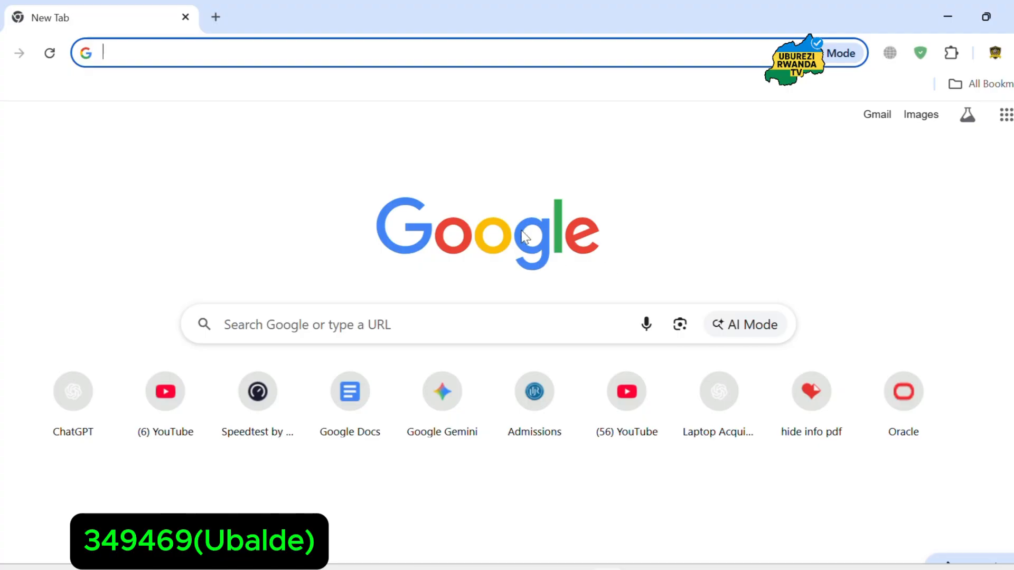
scroll(463, 167, "up", 5)
scroll(462, 166, "down", 4)
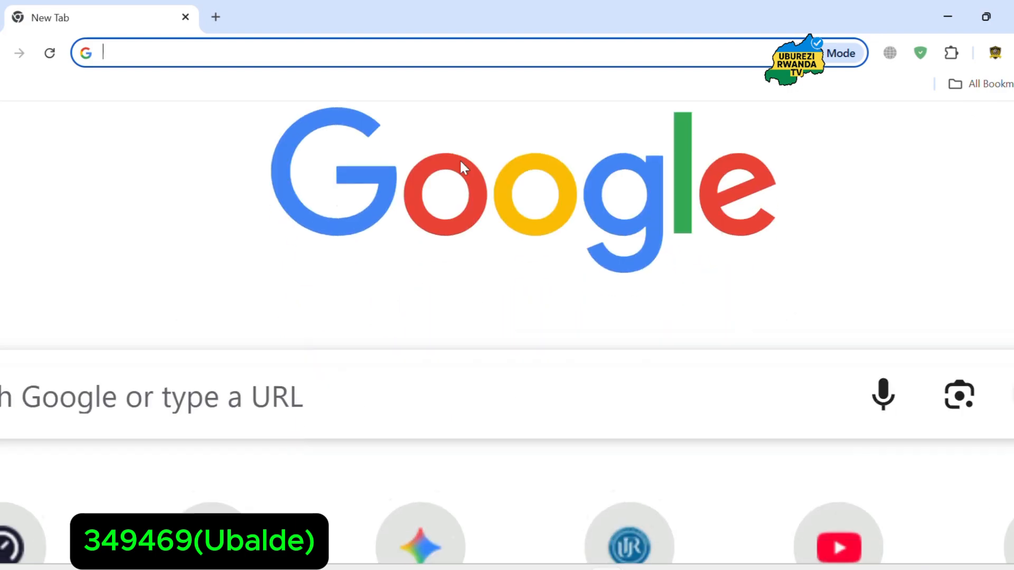
scroll(462, 165, "left", 3)
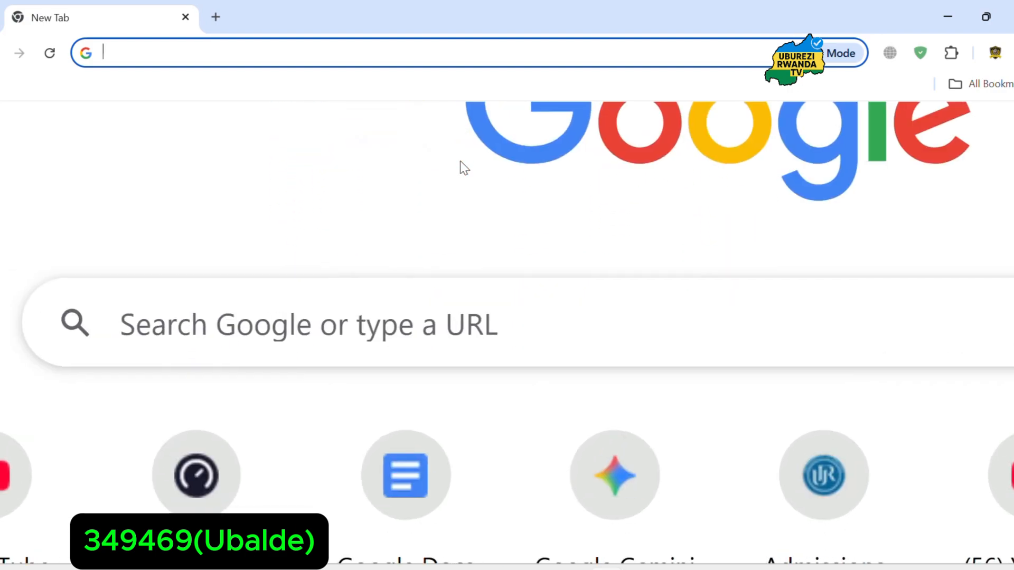
left_click(421, 313)
type("sites")
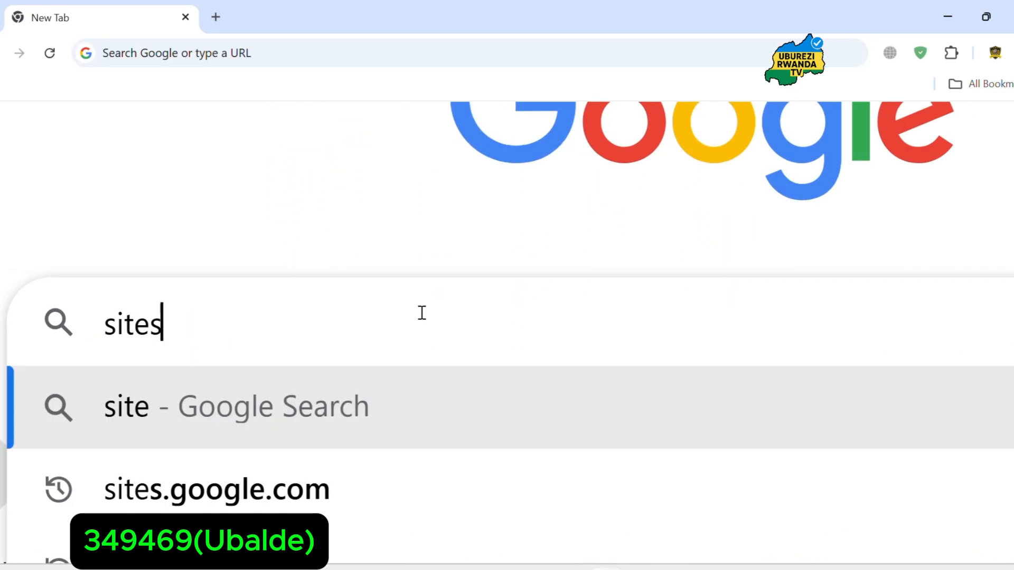
type(".google.")
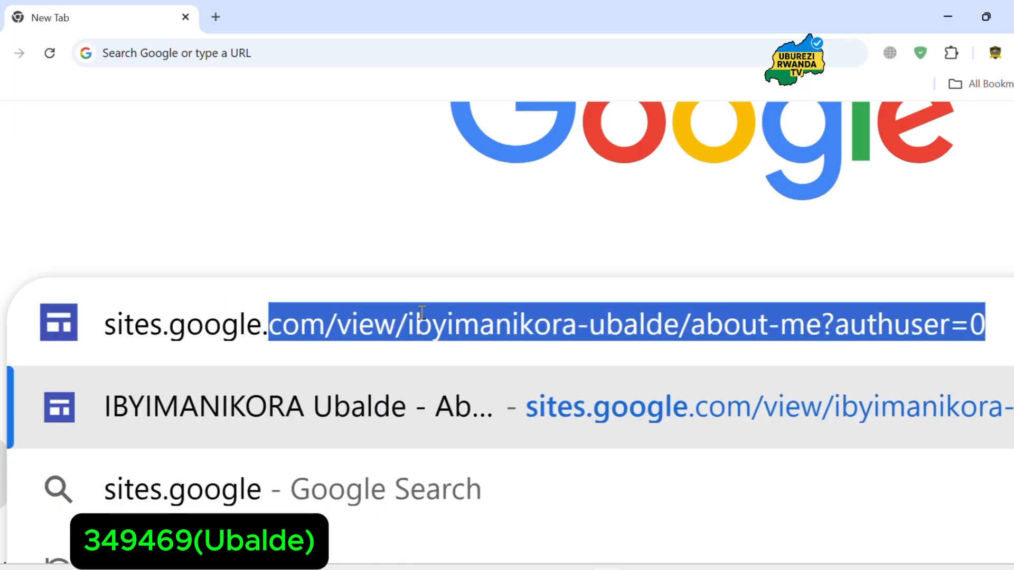
type("com")
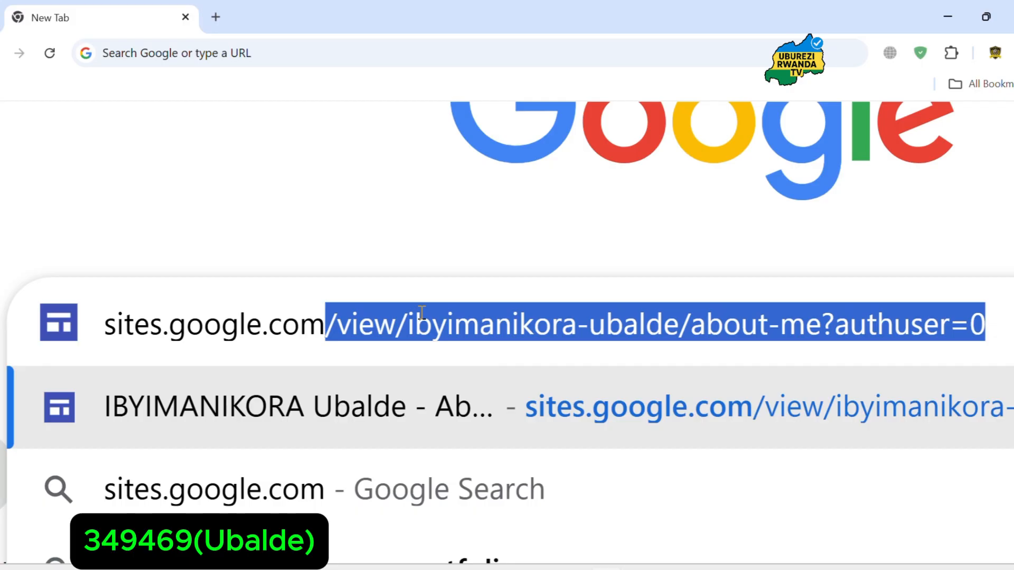
key("Delete")
key("Return")
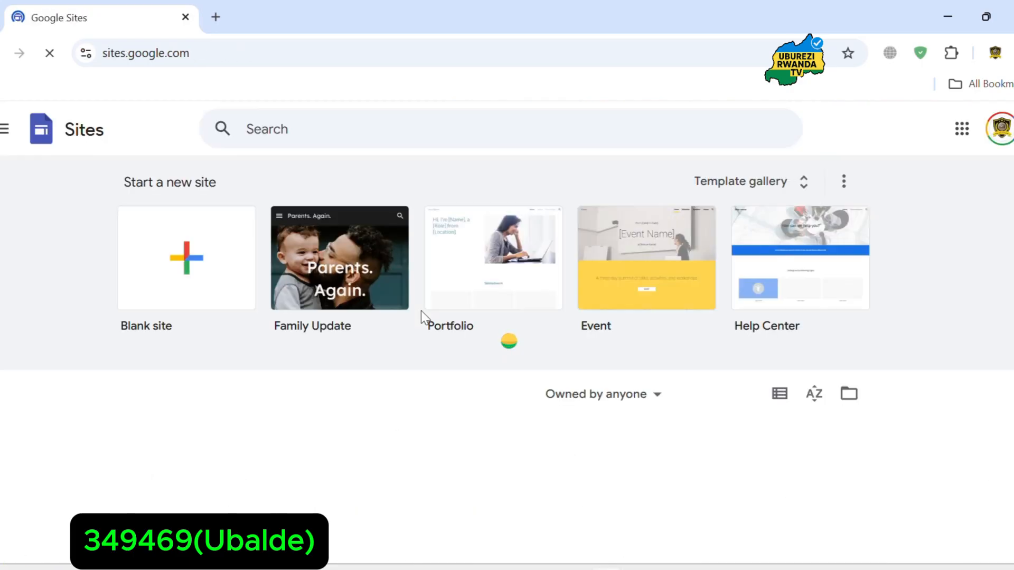
Create a new blank site from the Google Sites start page
scroll(422, 315, "down", 3)
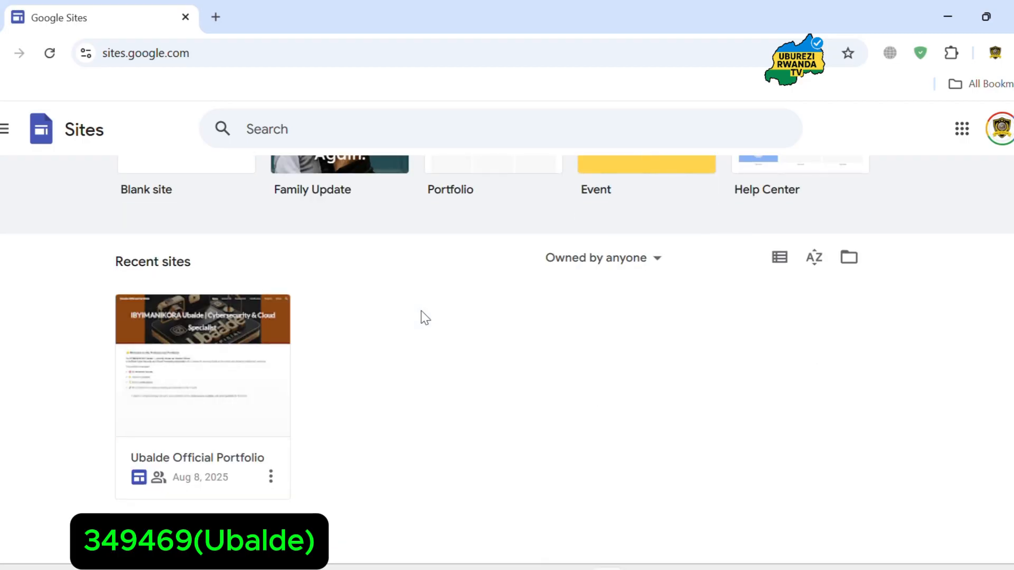
scroll(425, 317, "up", 3)
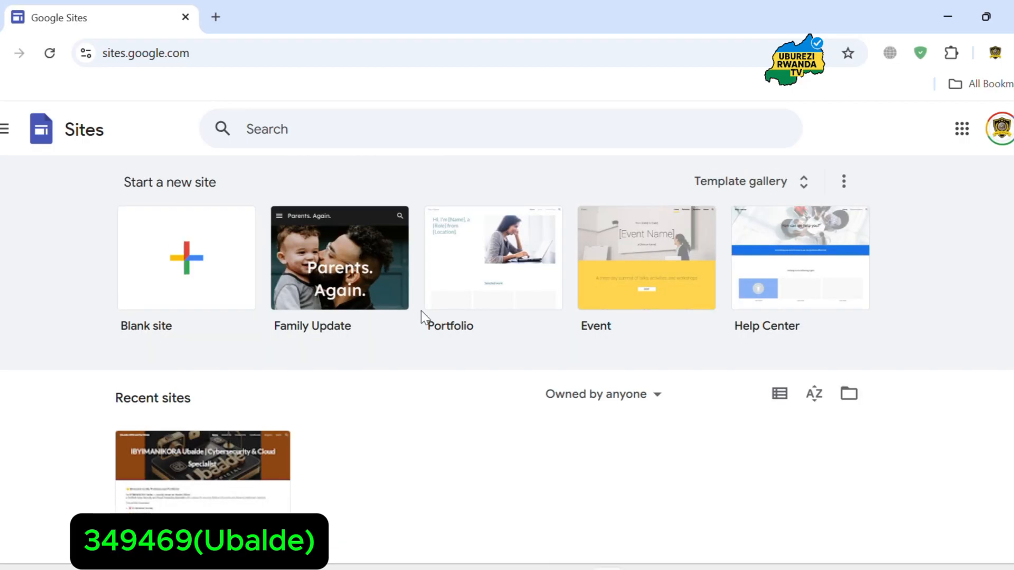
scroll(425, 317, "up", 3)
scroll(422, 318, "left", 5)
scroll(422, 318, "up", 3)
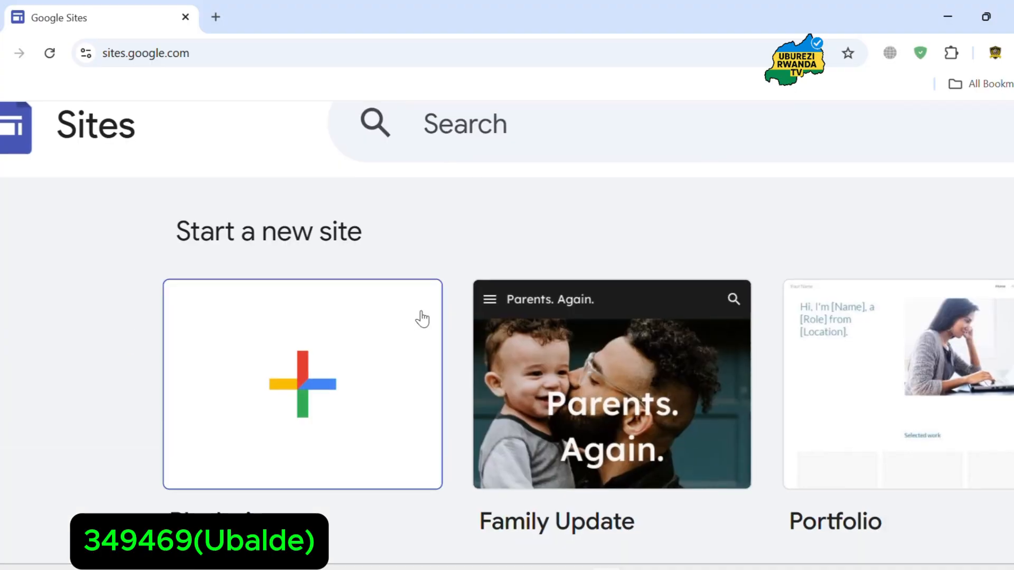
scroll(422, 319, "up", 1)
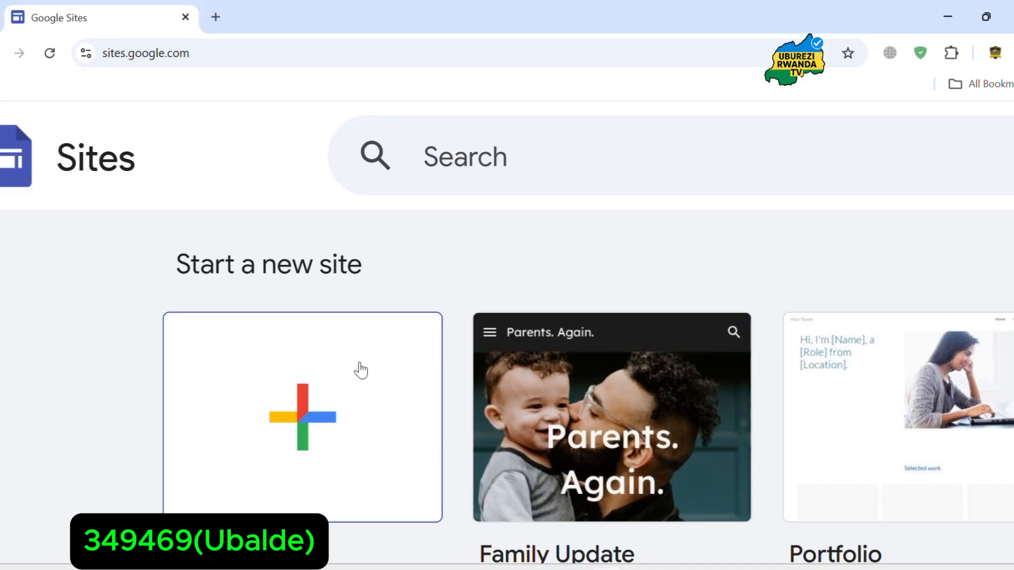
scroll(359, 364, "down", 1)
scroll(359, 364, "down", 1)
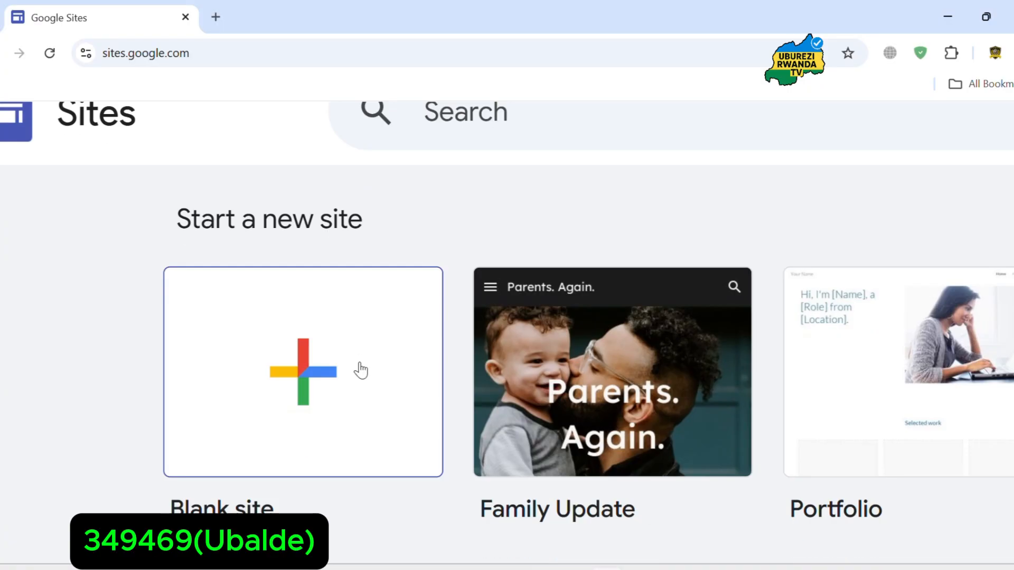
scroll(359, 364, "down", 3)
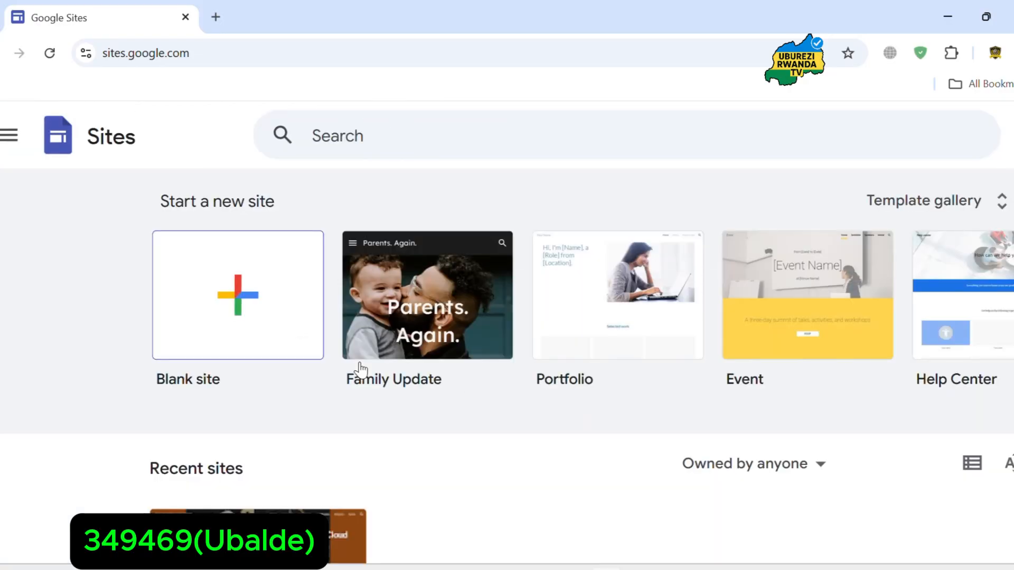
scroll(360, 370, "up", 5, "ctrl")
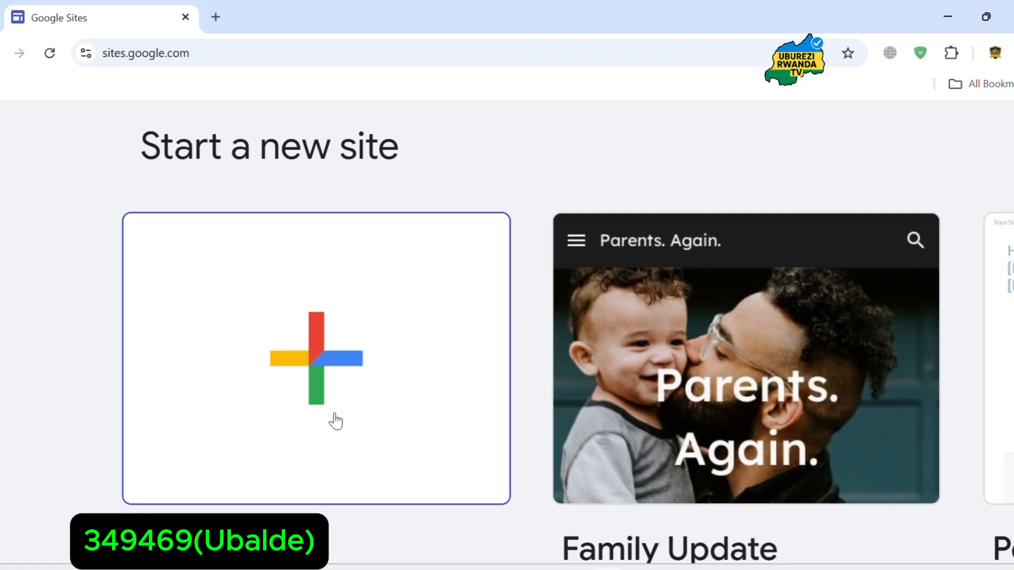
left_click(360, 334)
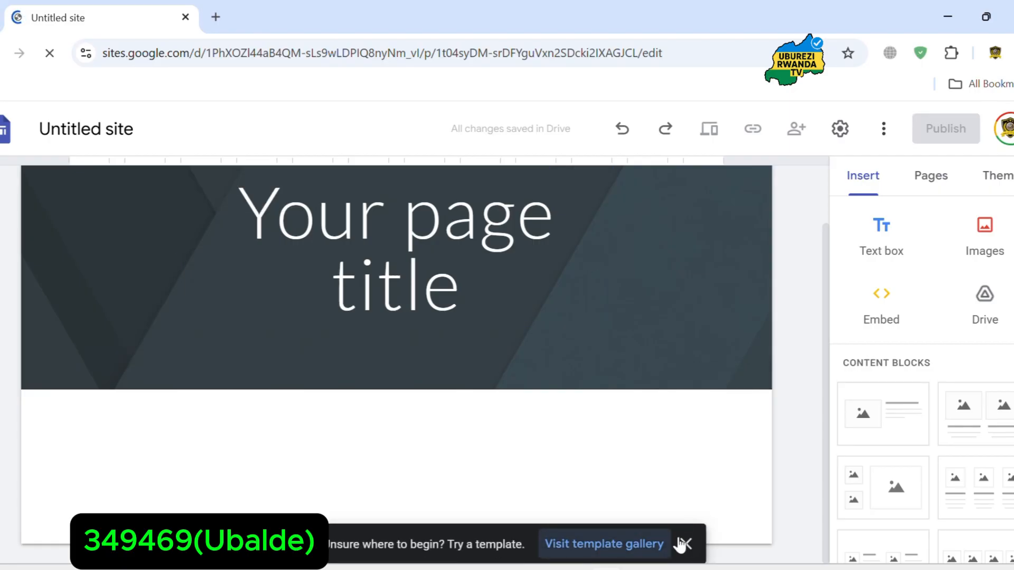
Dismiss the template suggestion and look through the content blocks and elements available for insertion
left_click(684, 544)
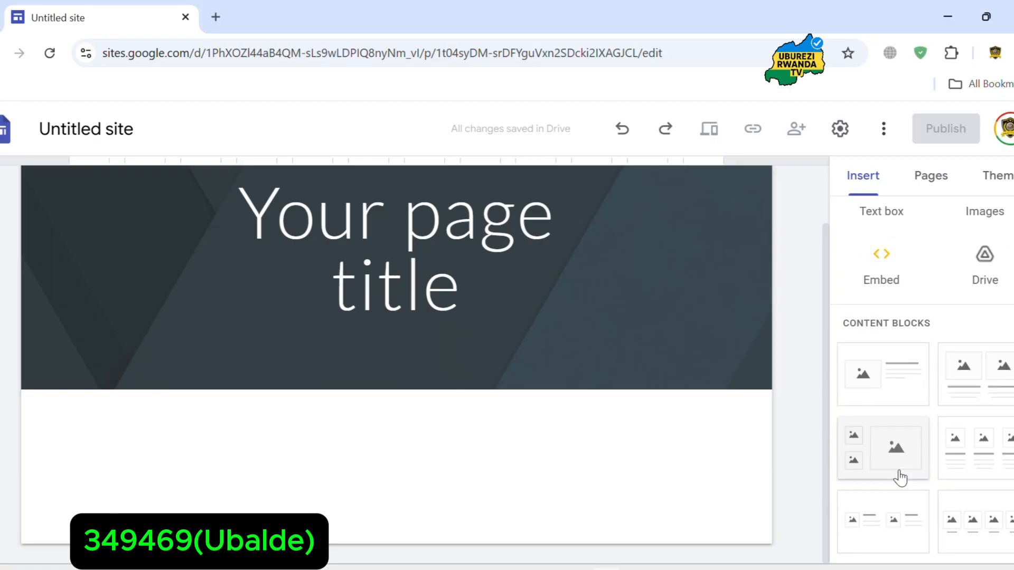
scroll(898, 476, "down", 5)
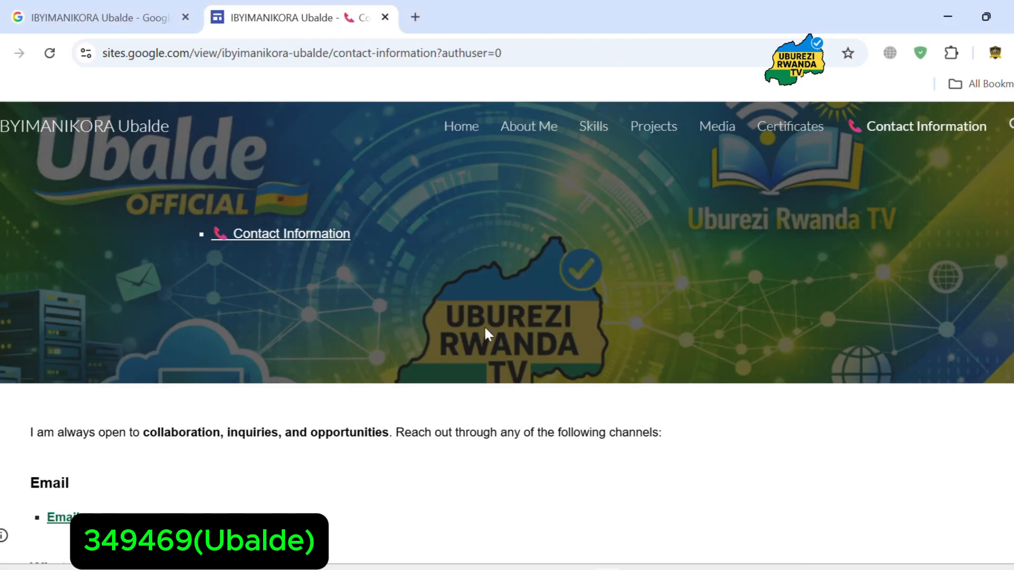
Return to the existing portfolio and examine its Home page: banner, headline, welcome text, contact button and site search
scroll(462, 501, "down", 3)
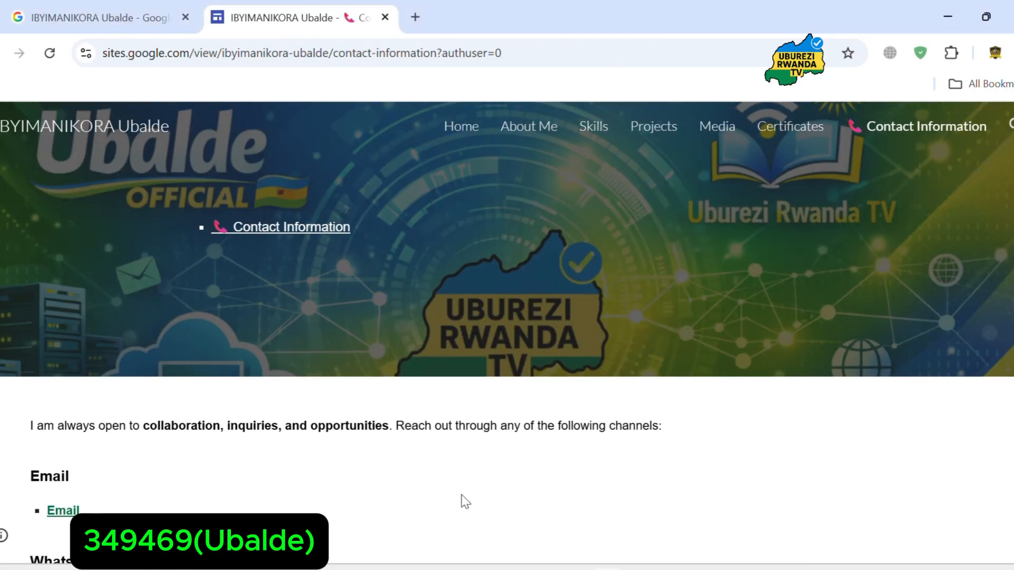
left_click(457, 128)
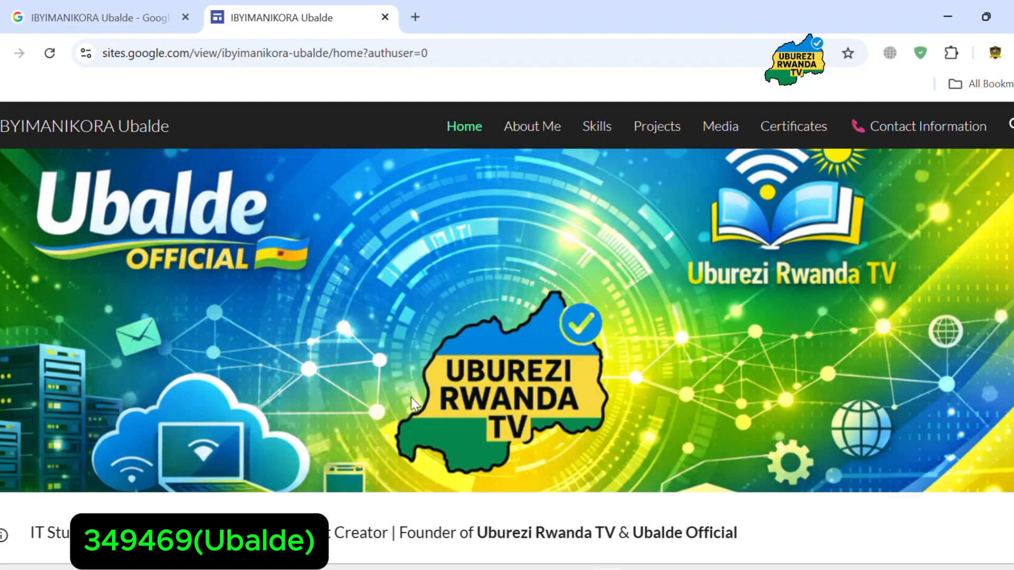
scroll(411, 397, "down", 3)
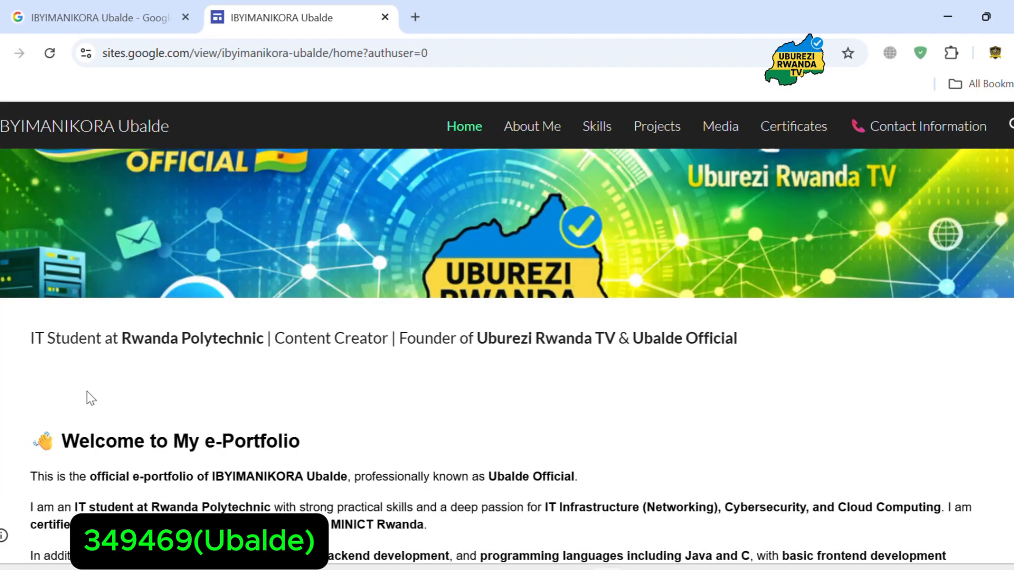
scroll(196, 388, "down", 1)
scroll(158, 391, "down", 1)
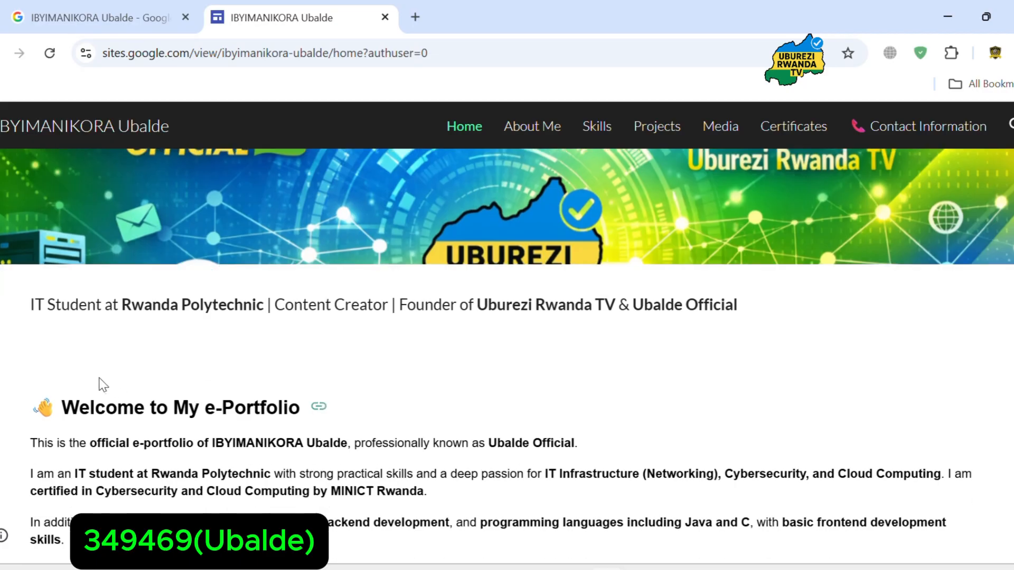
scroll(389, 330, "down", 1)
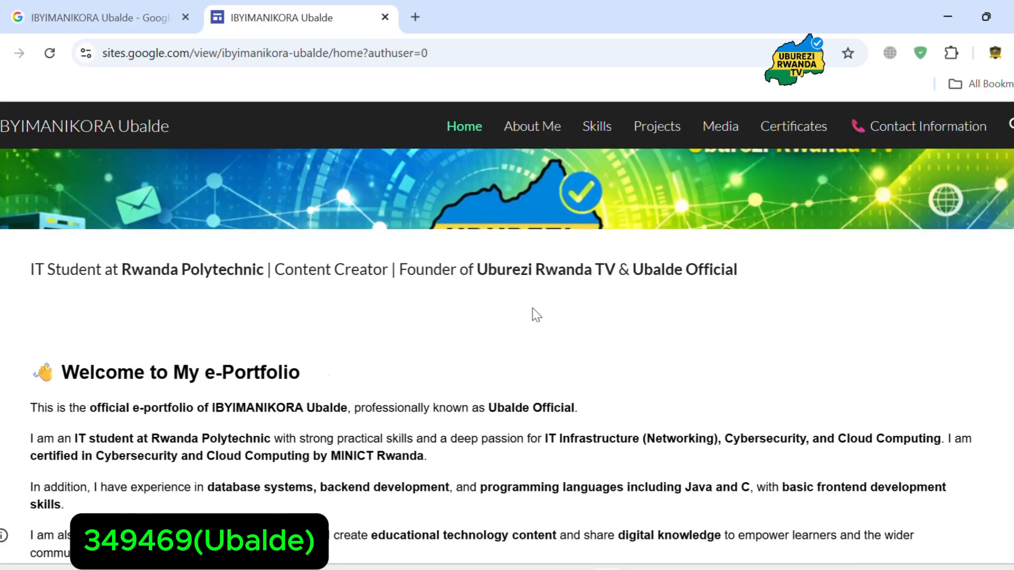
scroll(385, 389, "down", 3)
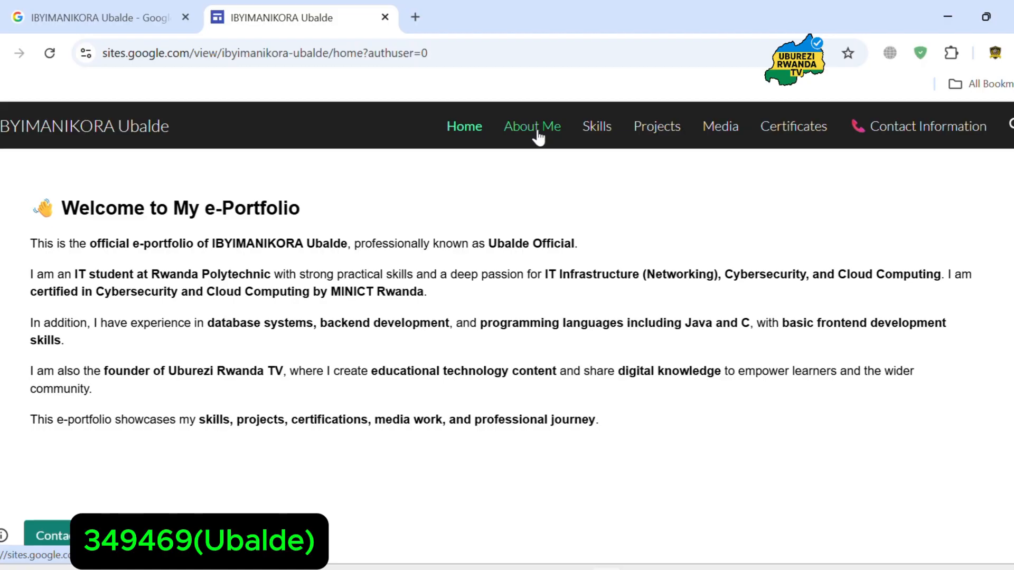
scroll(537, 136, "down", 1)
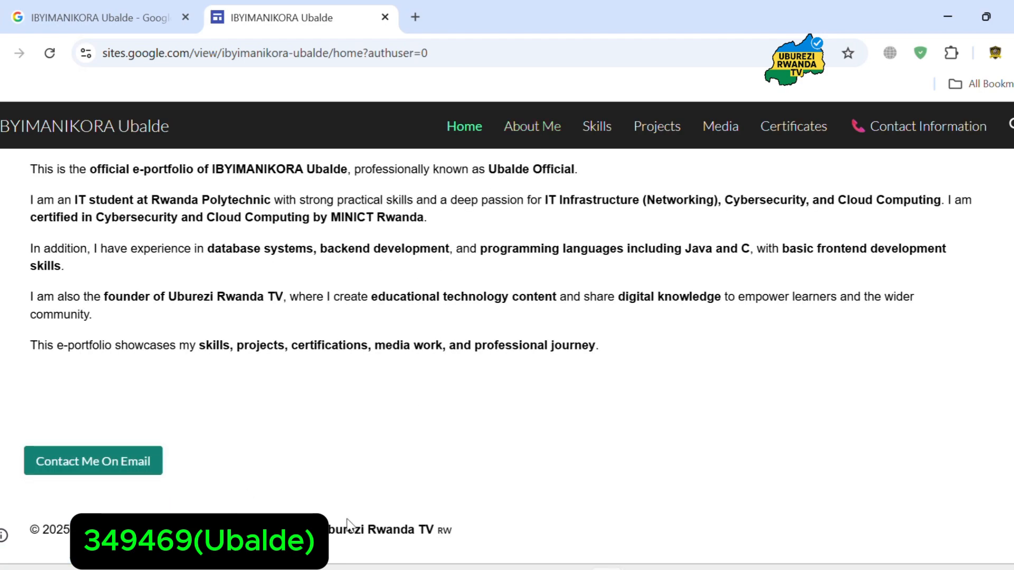
scroll(562, 436, "up", 5)
scroll(562, 436, "up", 1)
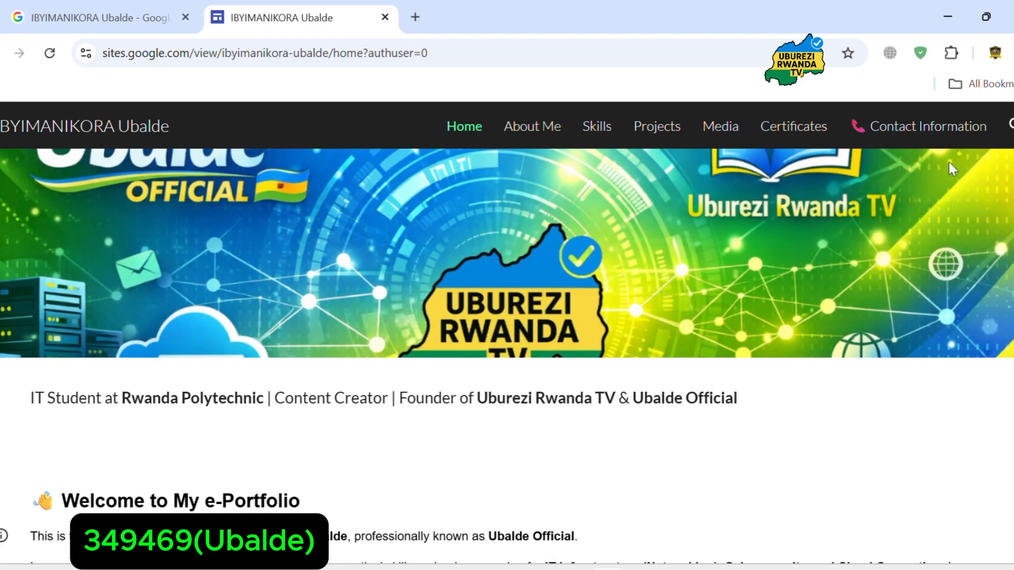
left_click(1010, 125)
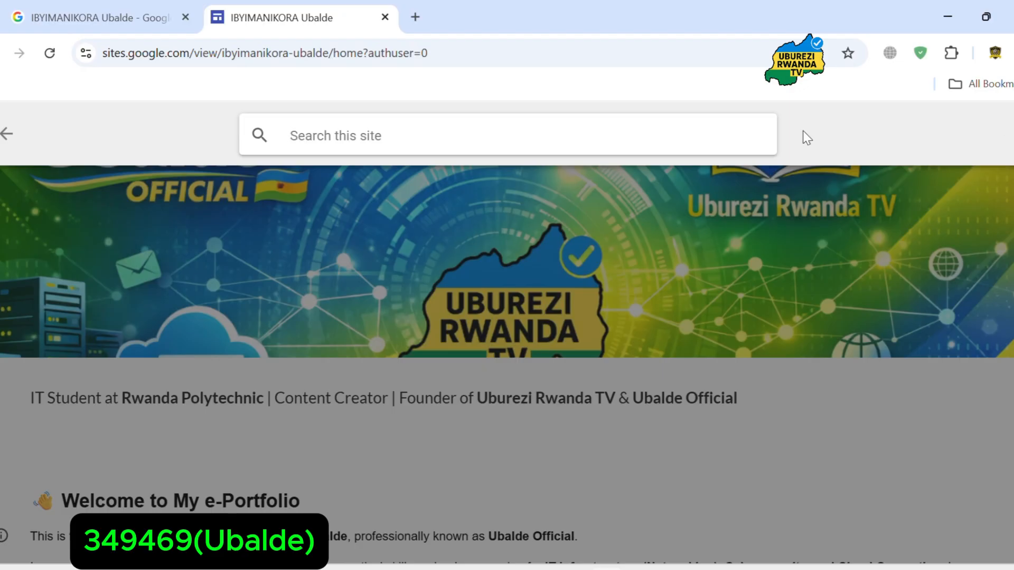
Switch back to the untitled site's editor and replace the page title with "youtube page"
key("alt+Tab")
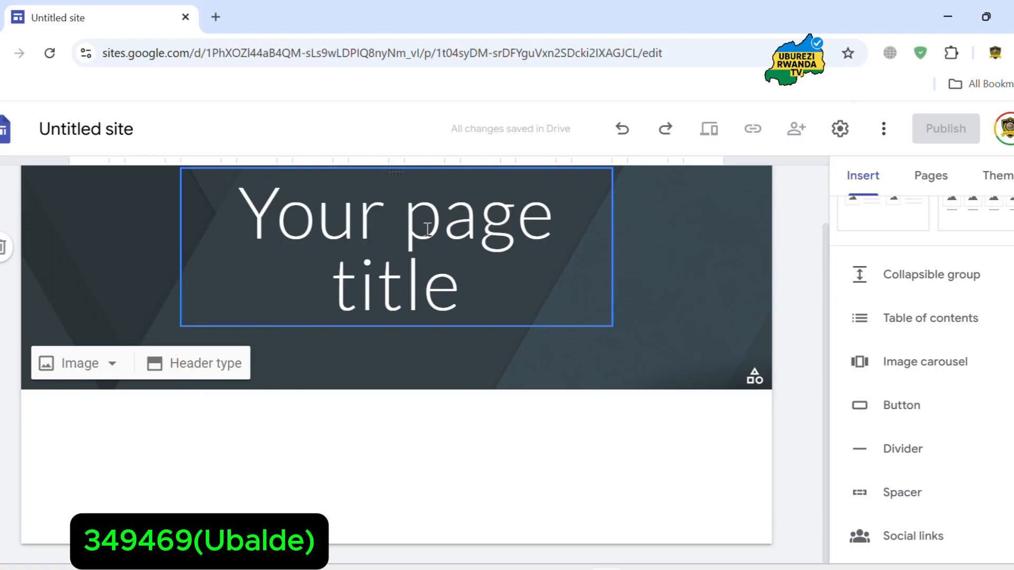
left_click(428, 228)
triple_click(427, 229)
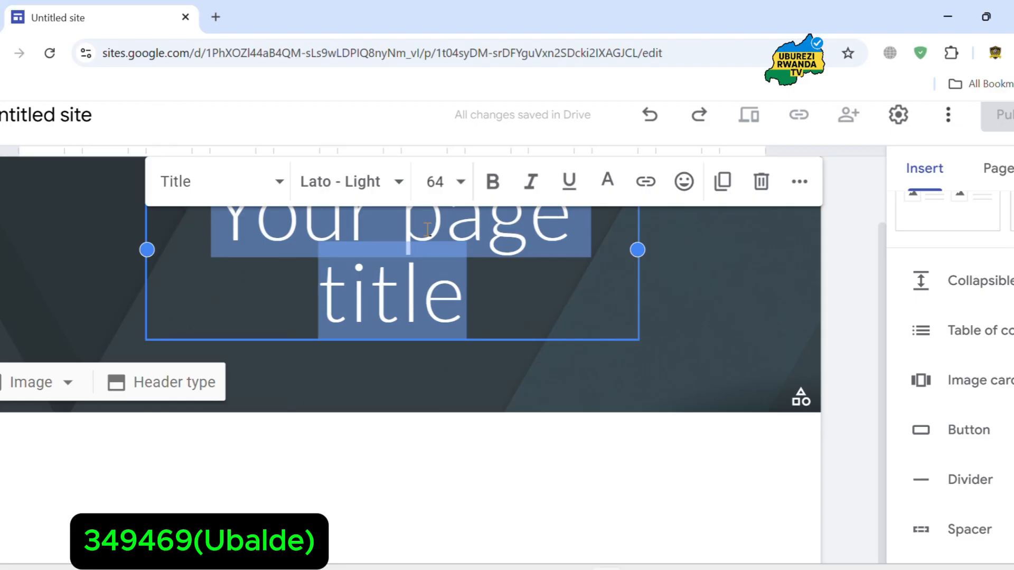
type("yout")
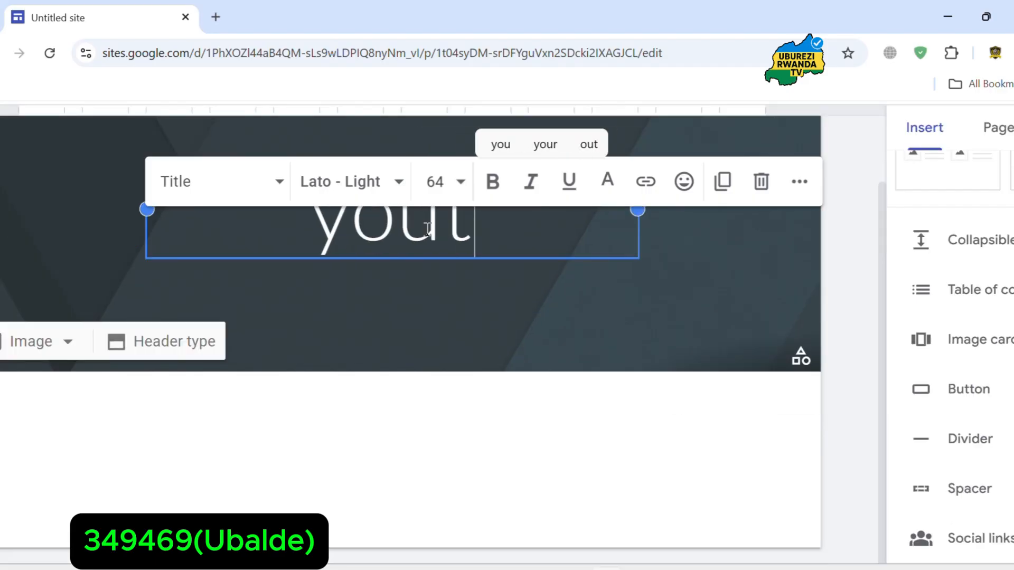
type("ube page")
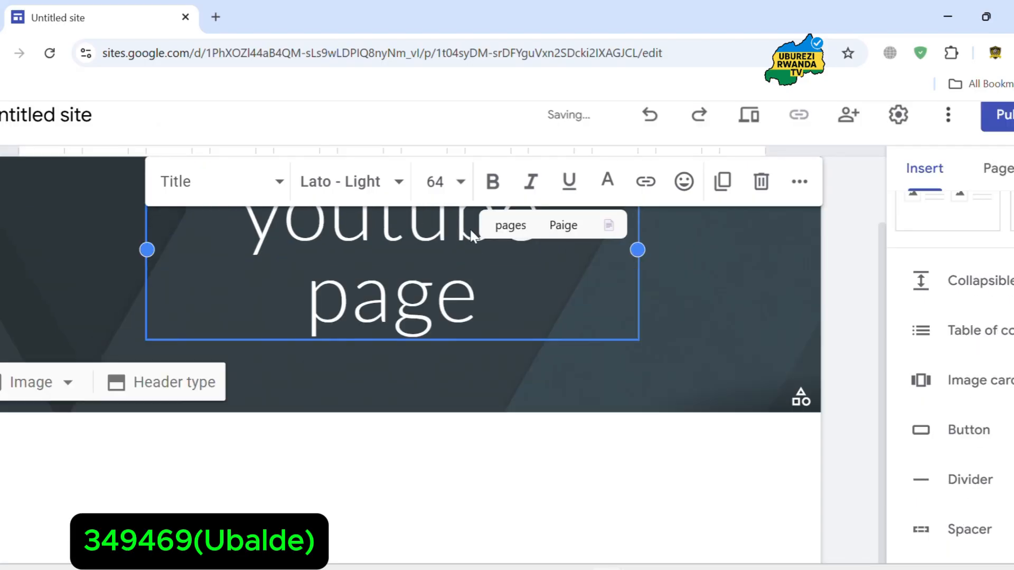
left_click(747, 337)
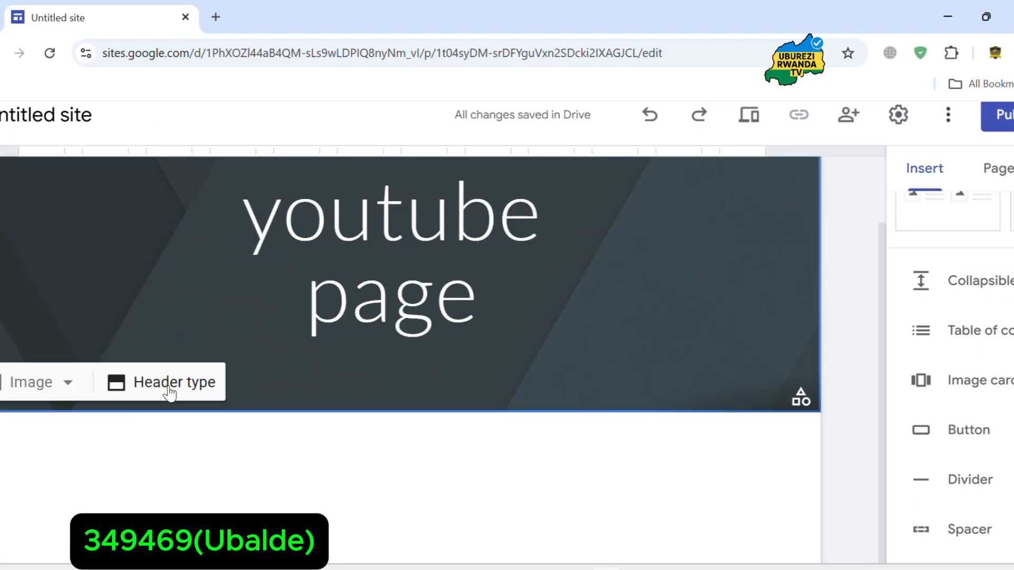
Check the available header types, and start uploading a header image from the computer
left_click(128, 395)
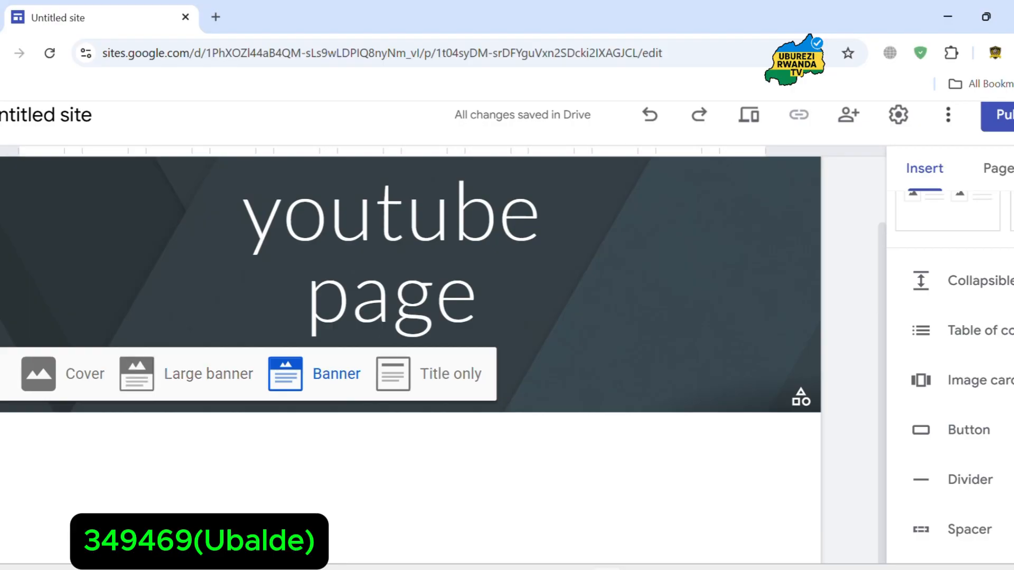
left_click(14, 383)
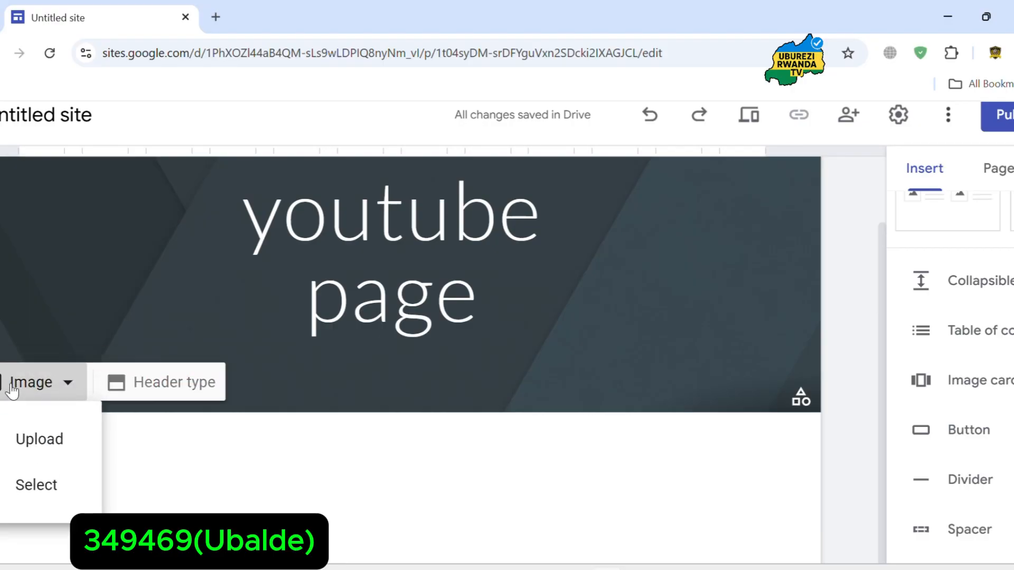
left_click(35, 443)
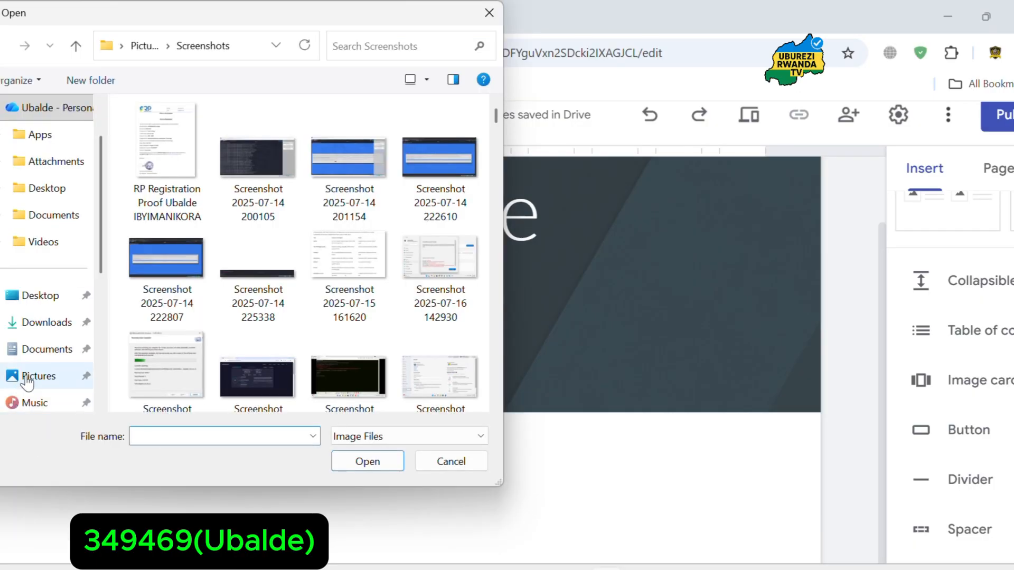
scroll(26, 380, "down", 3)
left_click(45, 319)
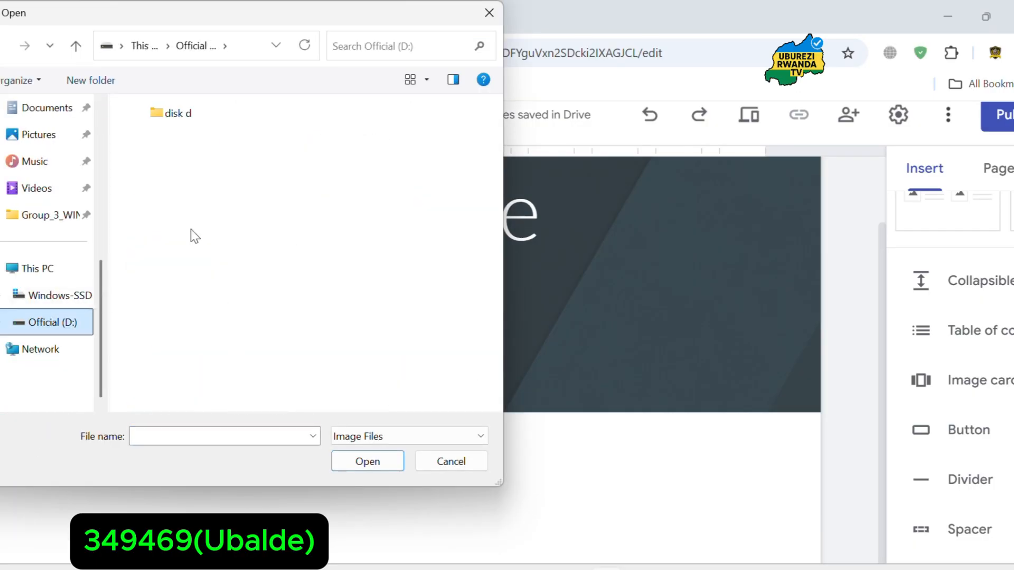
left_click(207, 123)
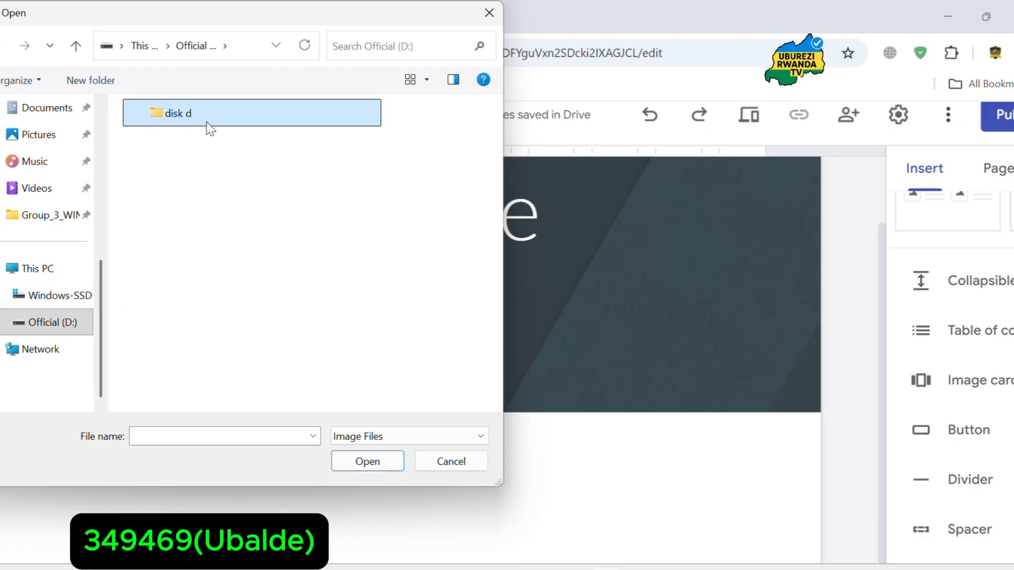
double_click(207, 124)
scroll(233, 340, "down", 5)
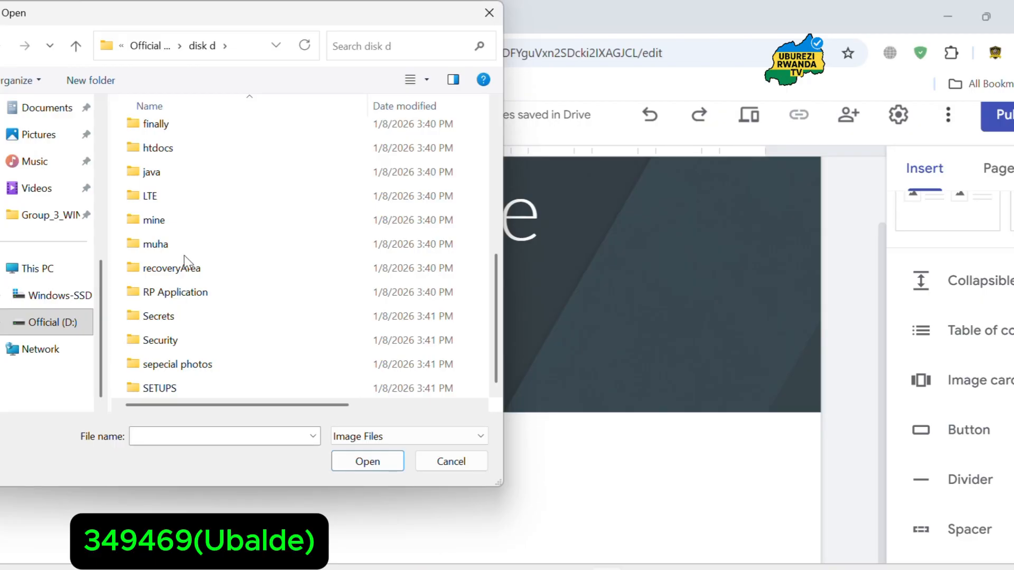
scroll(185, 260, "up", 1)
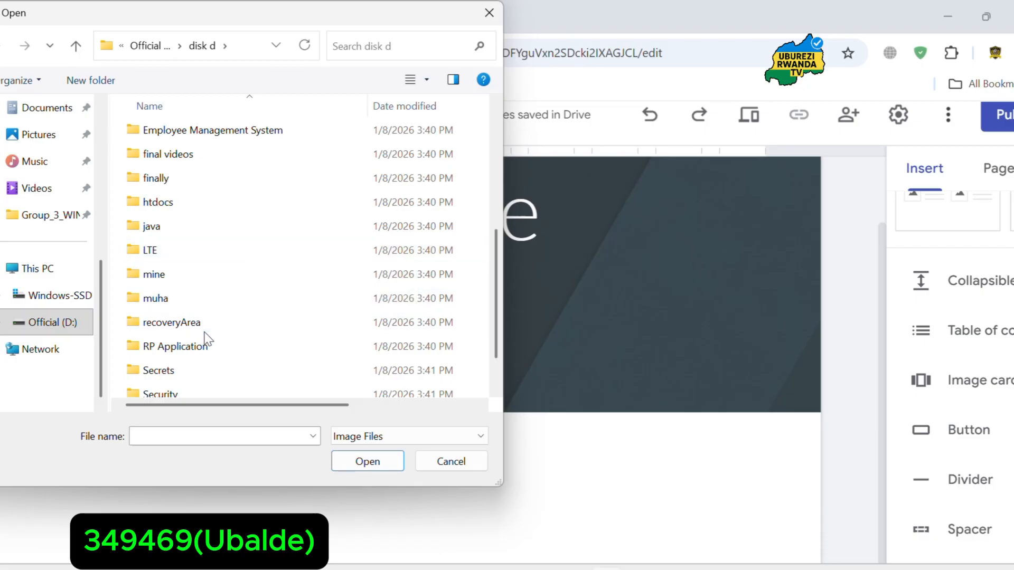
scroll(206, 341, "down", 1)
left_click(169, 320)
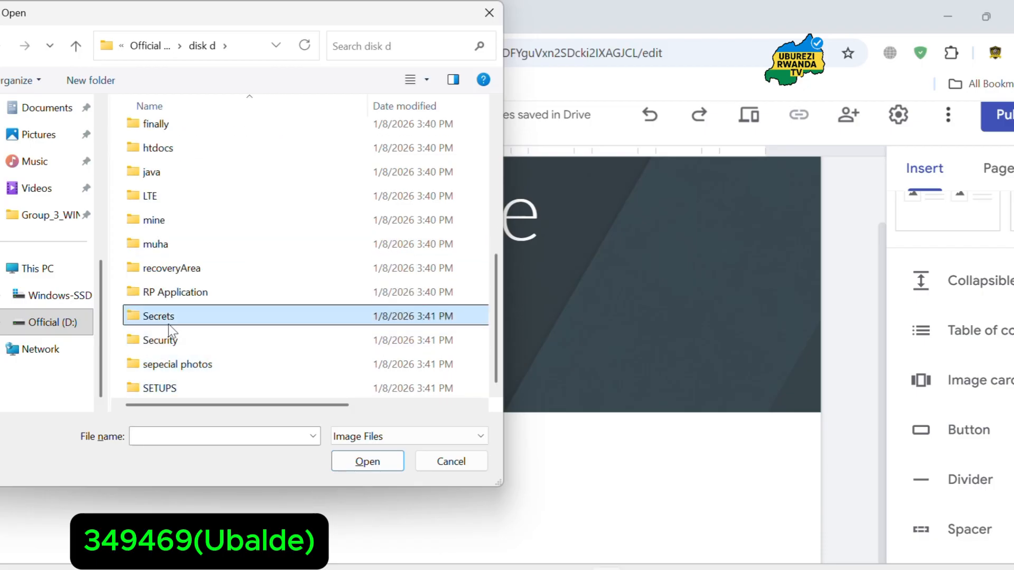
Upload the "Sobanukirwa Degrees & Titles!" graduation picture from Desktop > disk d > Social Media > UBUREZI RWANDA TV as the header image
scroll(33, 199, "up", 3)
left_click(36, 297)
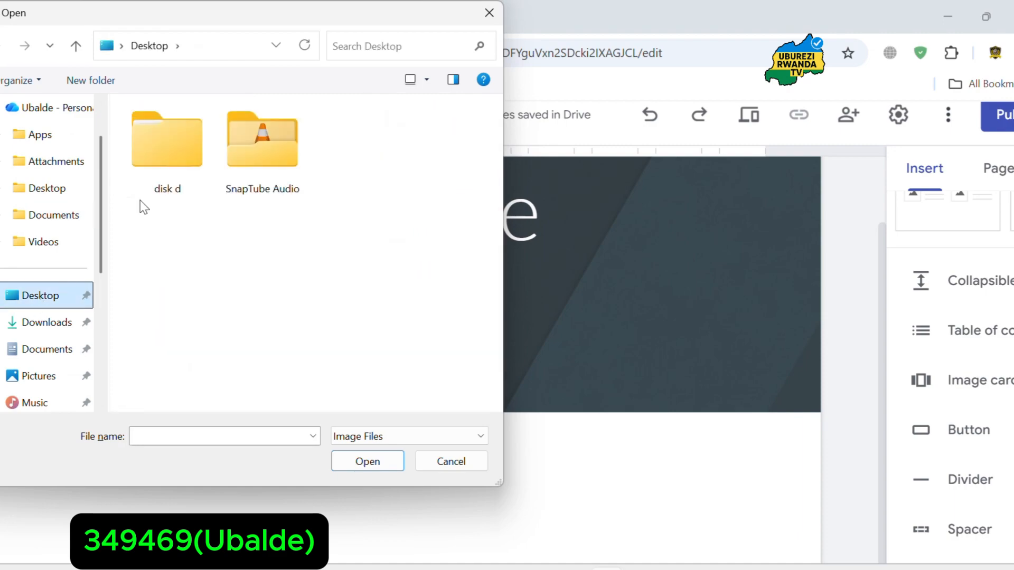
double_click(187, 169)
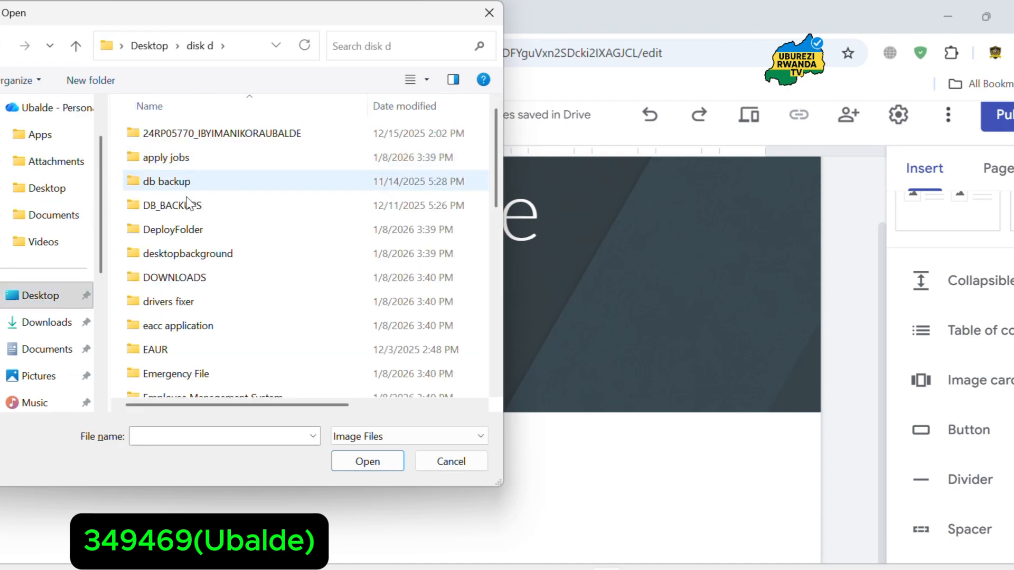
scroll(203, 369, "down", 5)
scroll(203, 370, "down", 2)
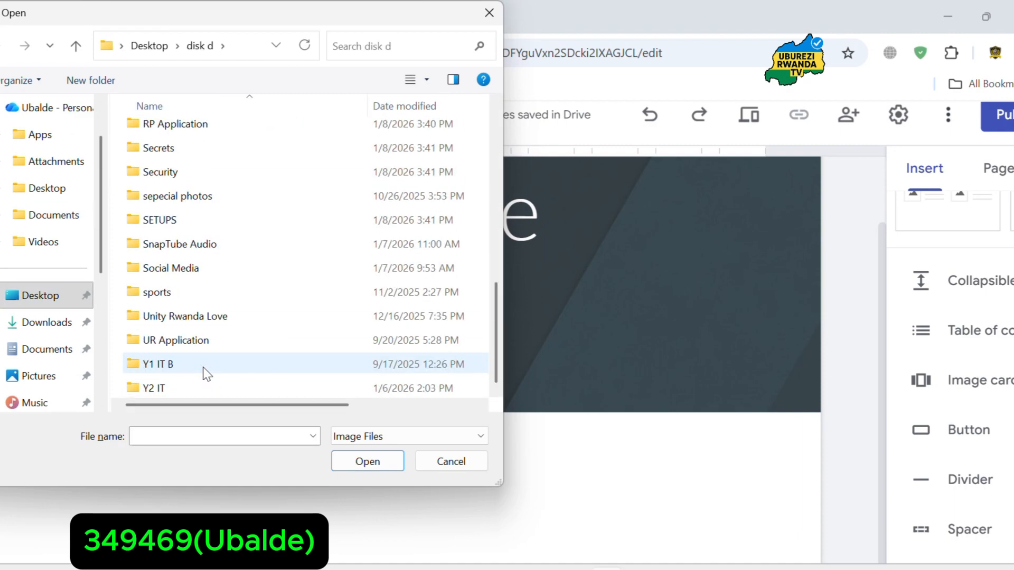
double_click(200, 264)
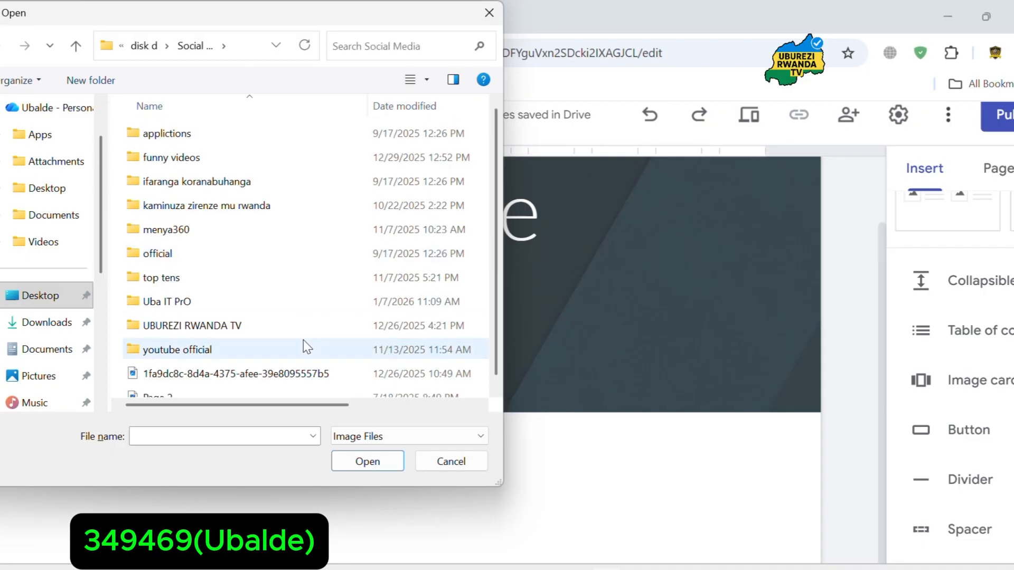
double_click(267, 328)
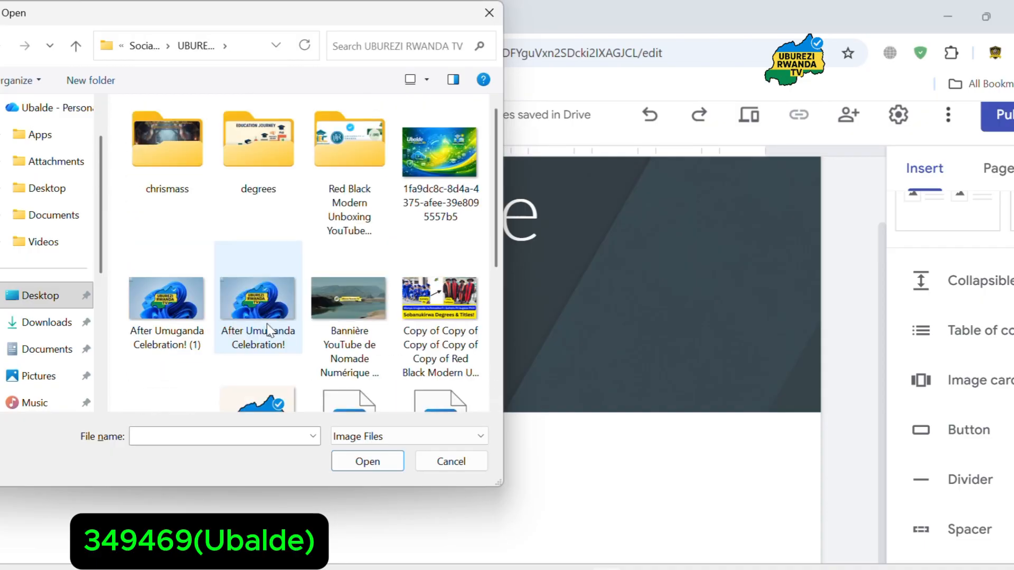
scroll(296, 314, "down", 2)
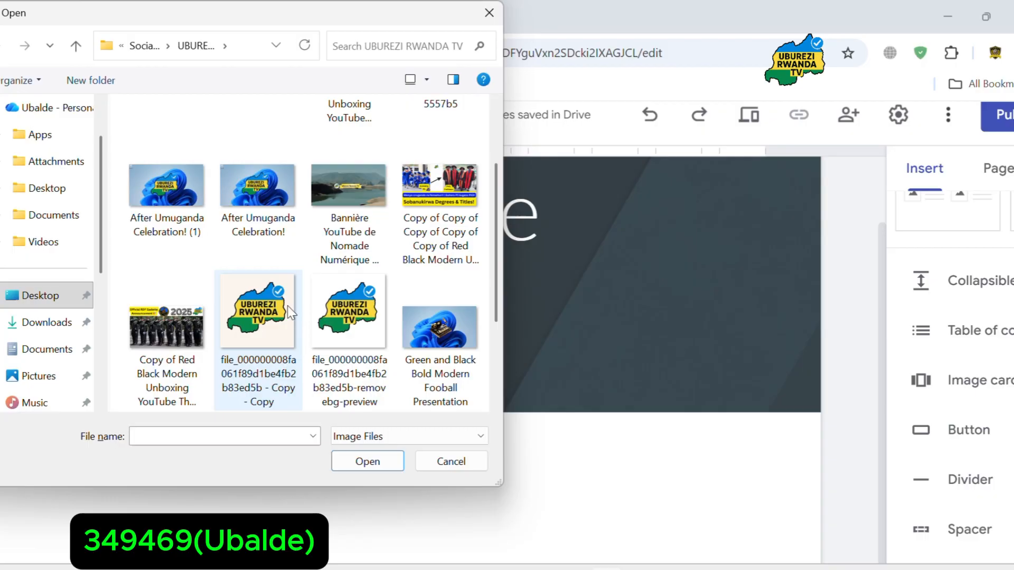
left_click(333, 200)
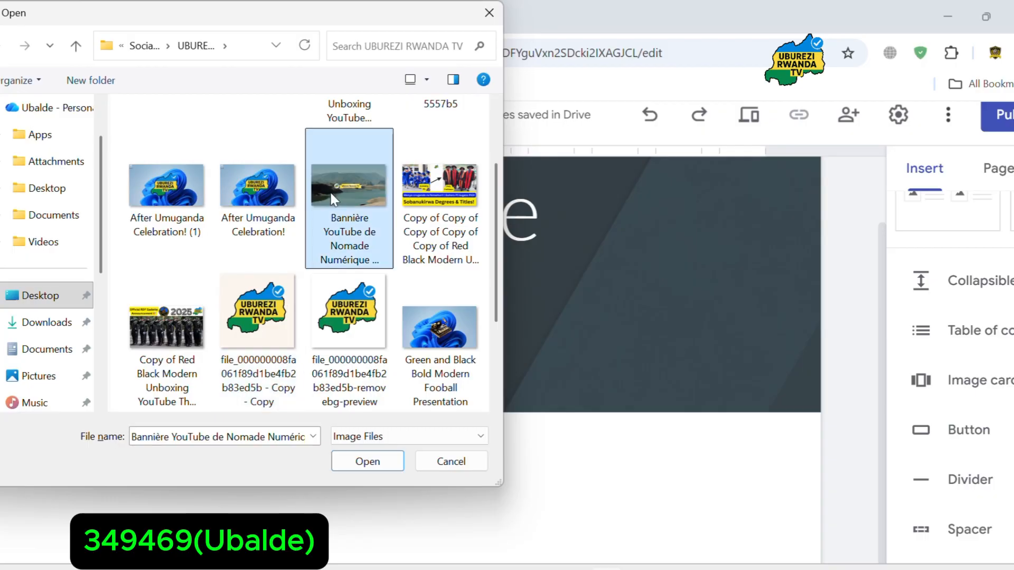
left_click(444, 222)
left_click(389, 464)
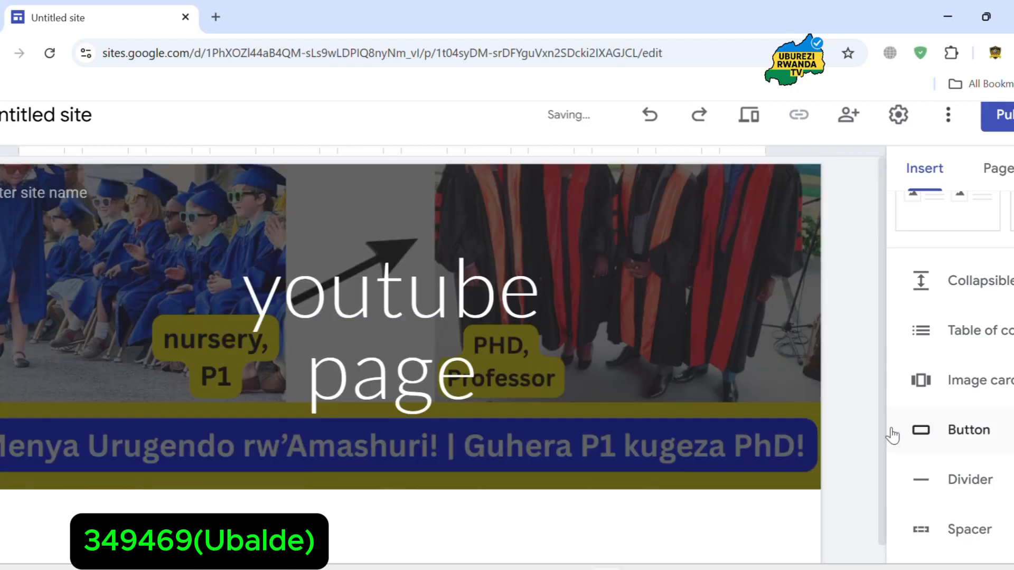
Try the bottom-right anchor for the header image, and anchor the image to the top
left_click(798, 466)
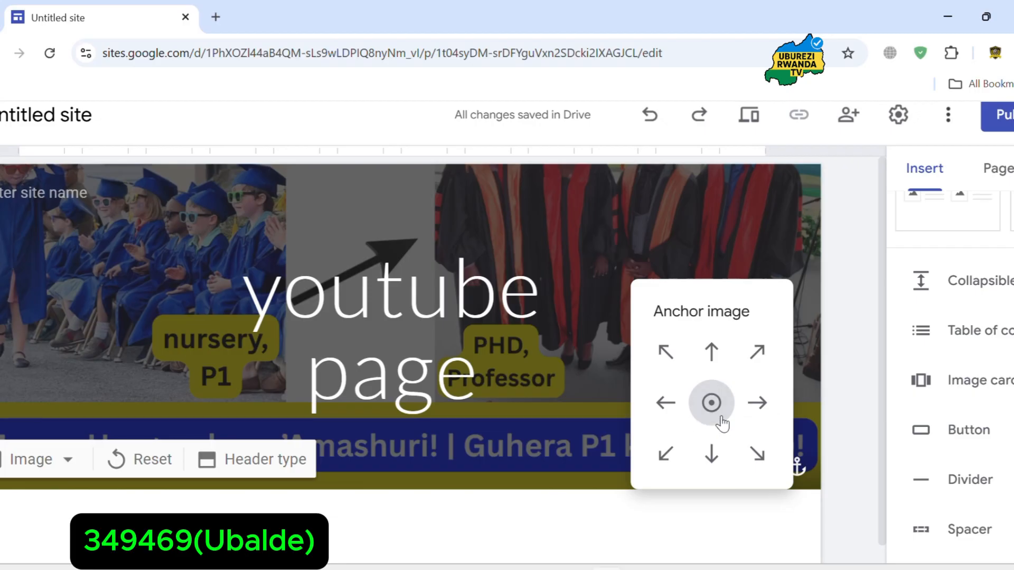
left_click(754, 461)
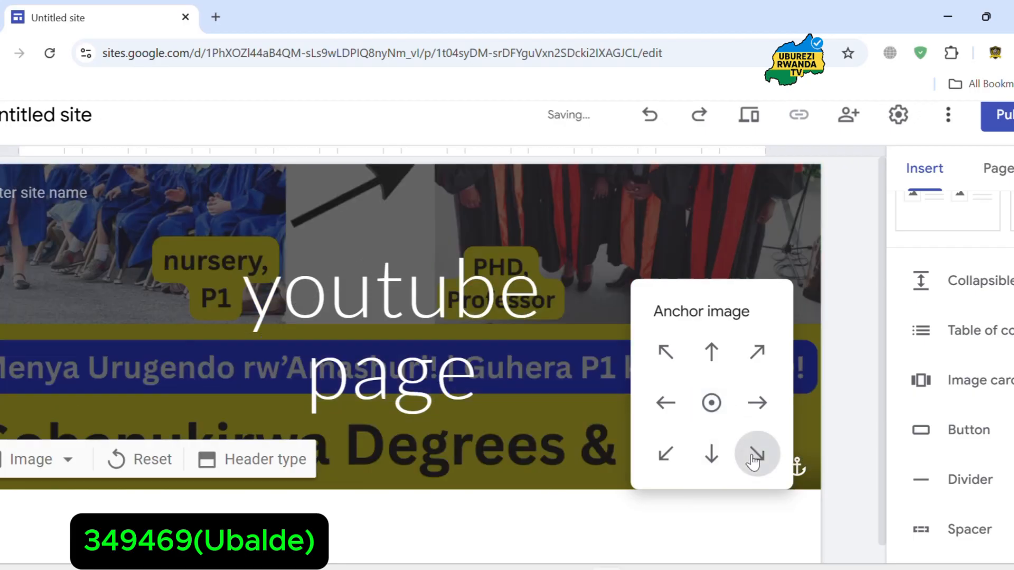
left_click(714, 350)
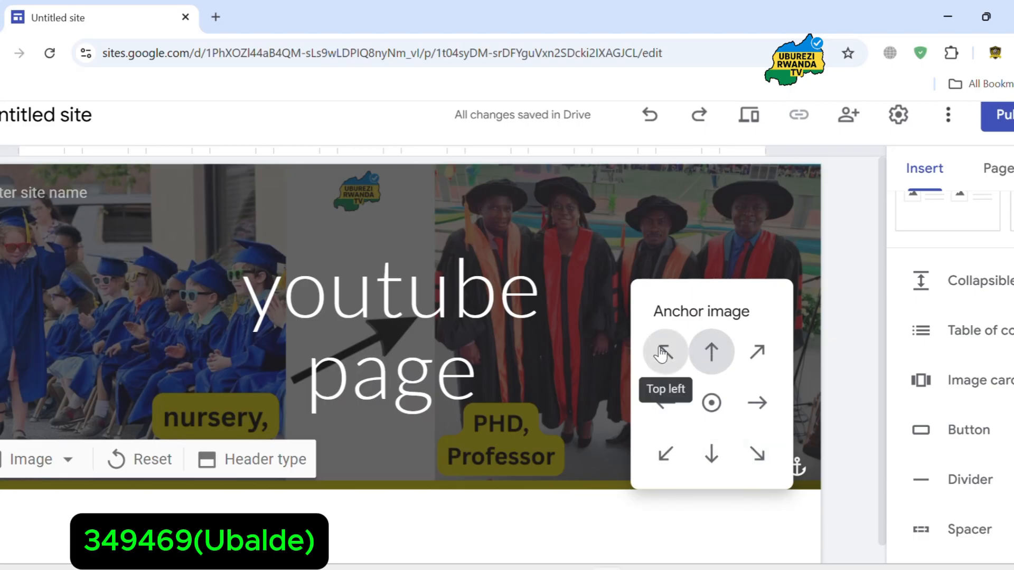
Anchor the header image to the top left and turn off its readability adjustment
left_click(663, 352)
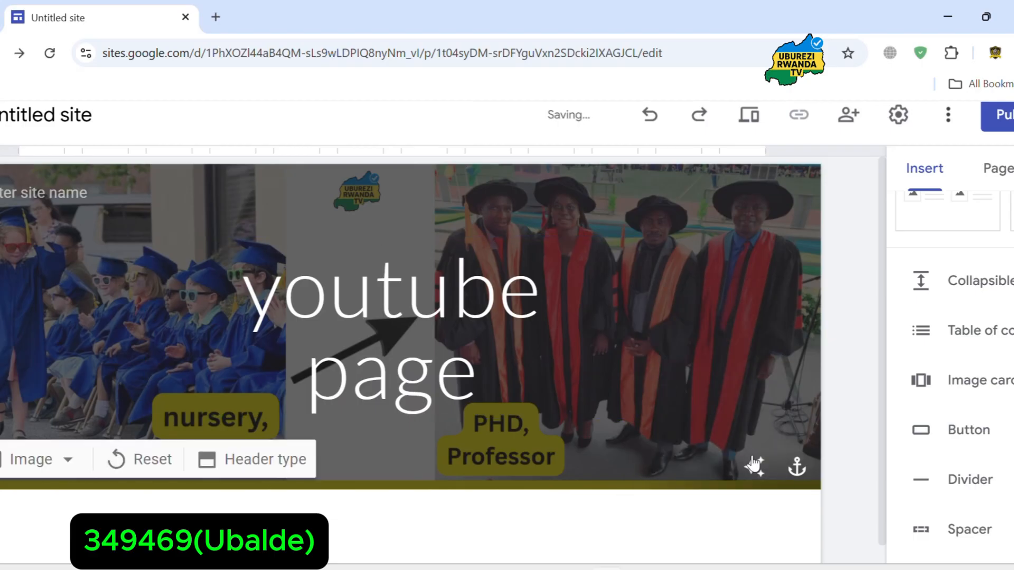
left_click(754, 465)
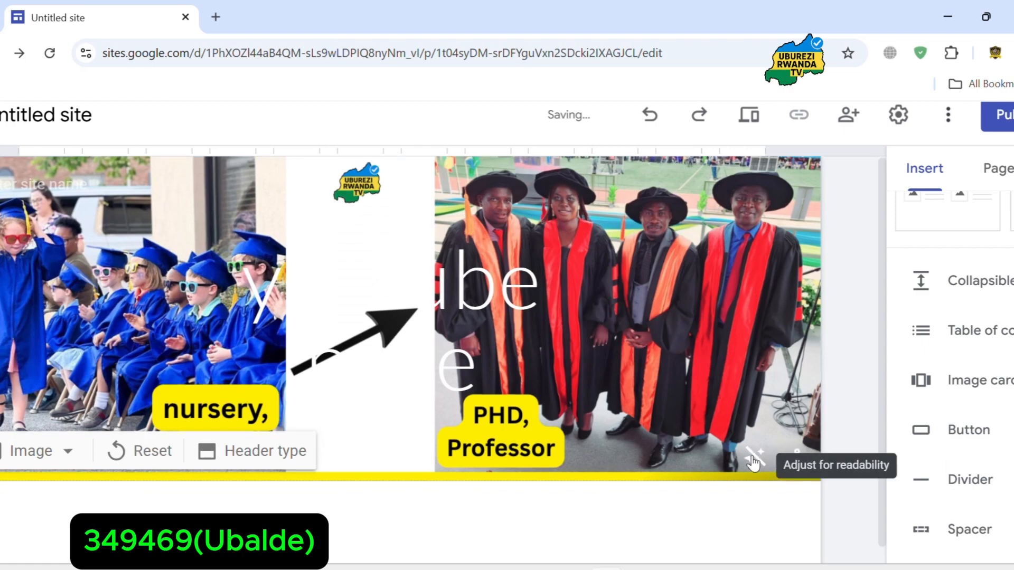
scroll(739, 475, "down", 2)
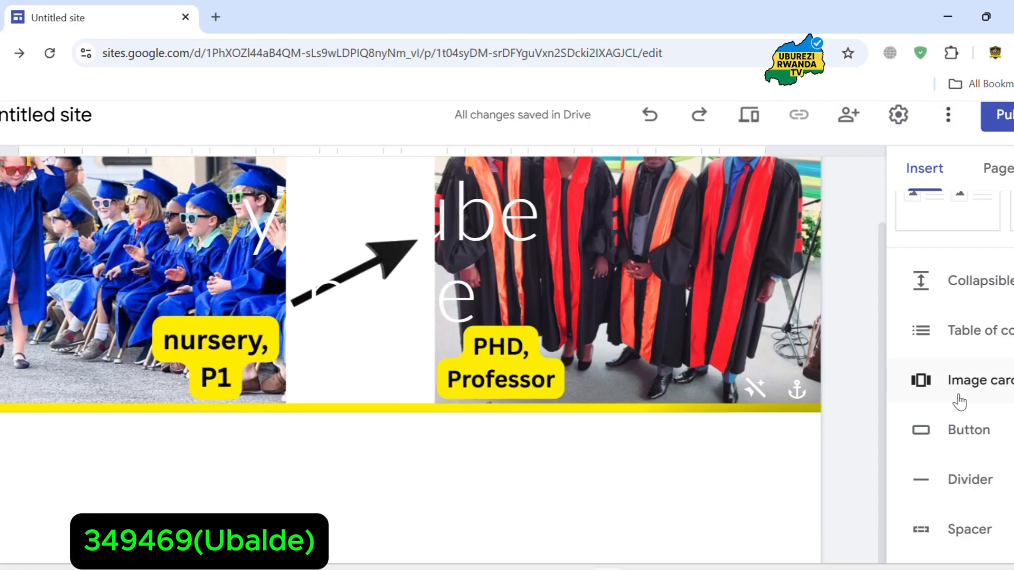
Insert a text box below the header containing "welcome to youtube page"
scroll(958, 391, "up", 5)
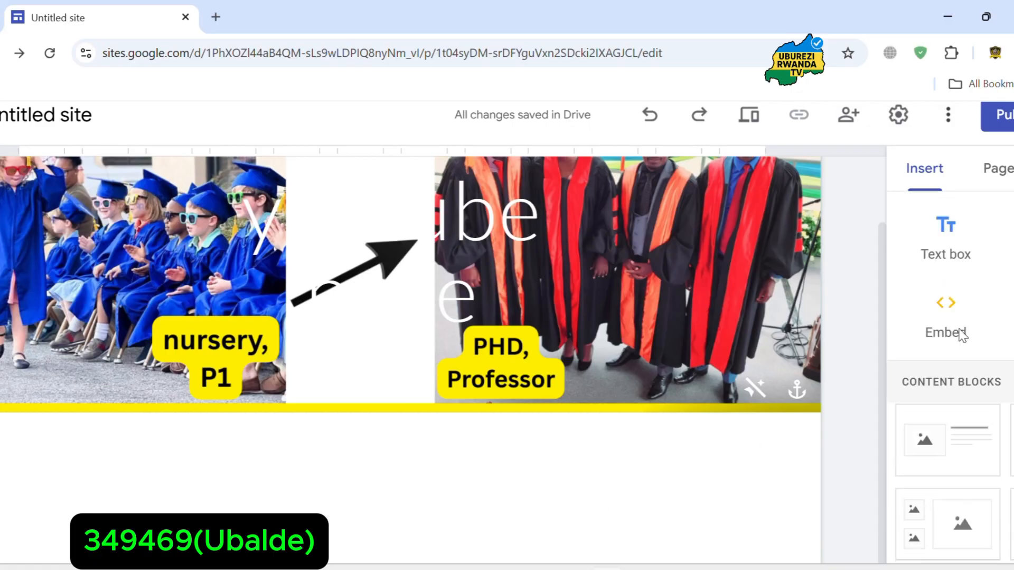
left_click(956, 259)
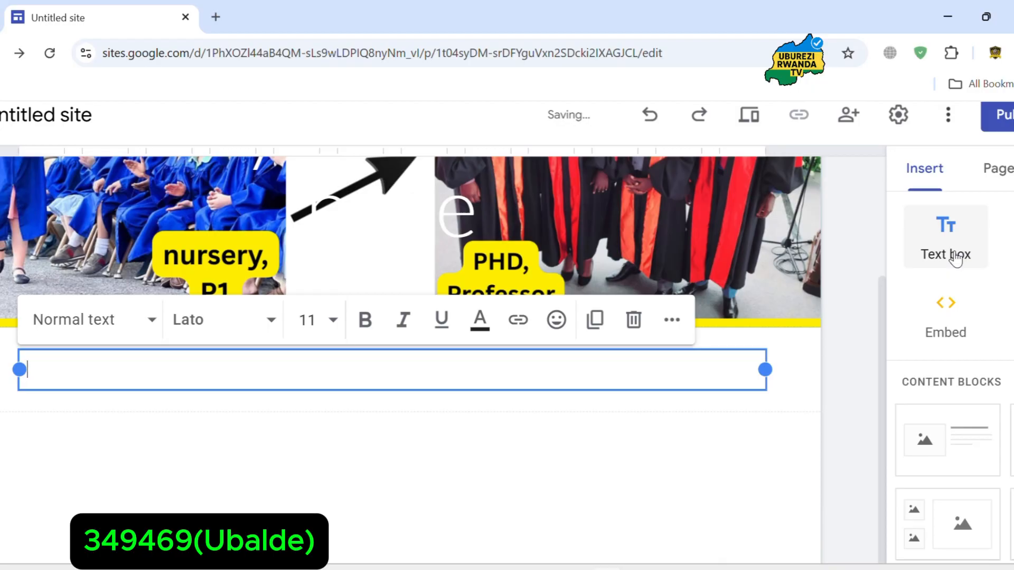
type("welcom")
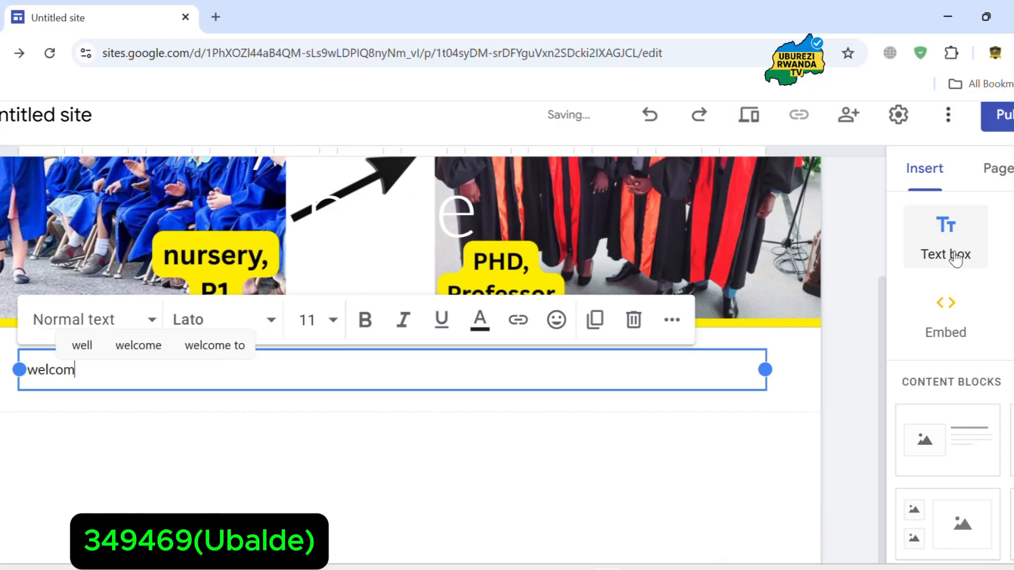
type("e t9o y")
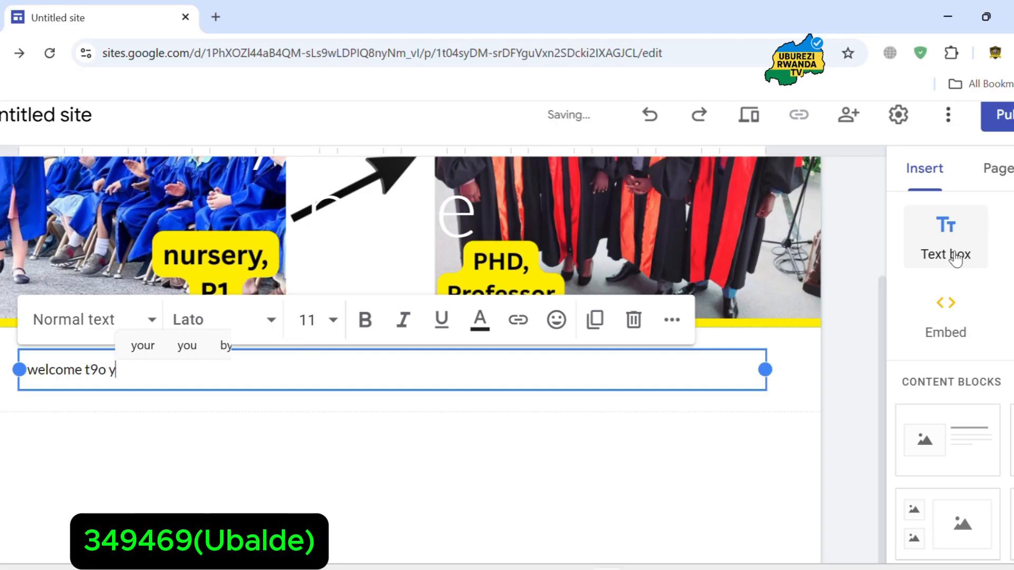
type("outbe")
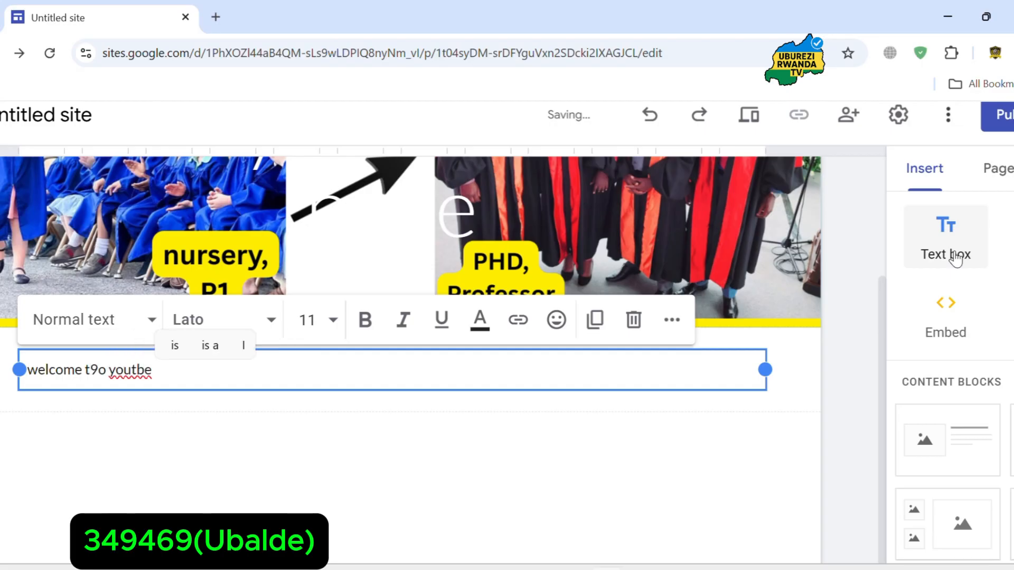
key("BackSpace")
key("BackSpace")
key("BackSpace")
key("BackSpace")
key("BackSpace")
key("BackSpace")
key("BackSpace")
key("BackSpace")
key("BackSpace")
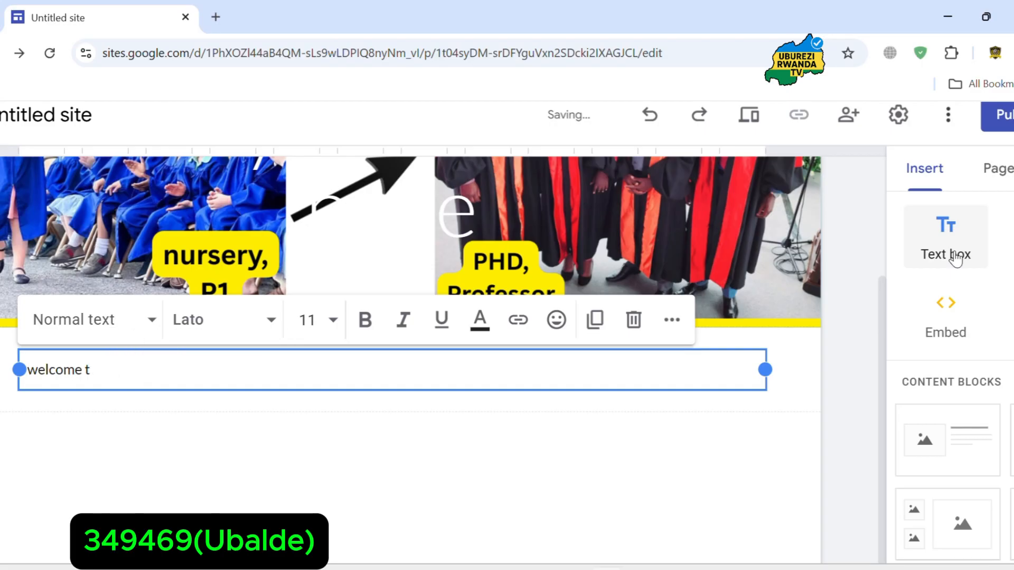
key("BackSpace")
type("to youtube")
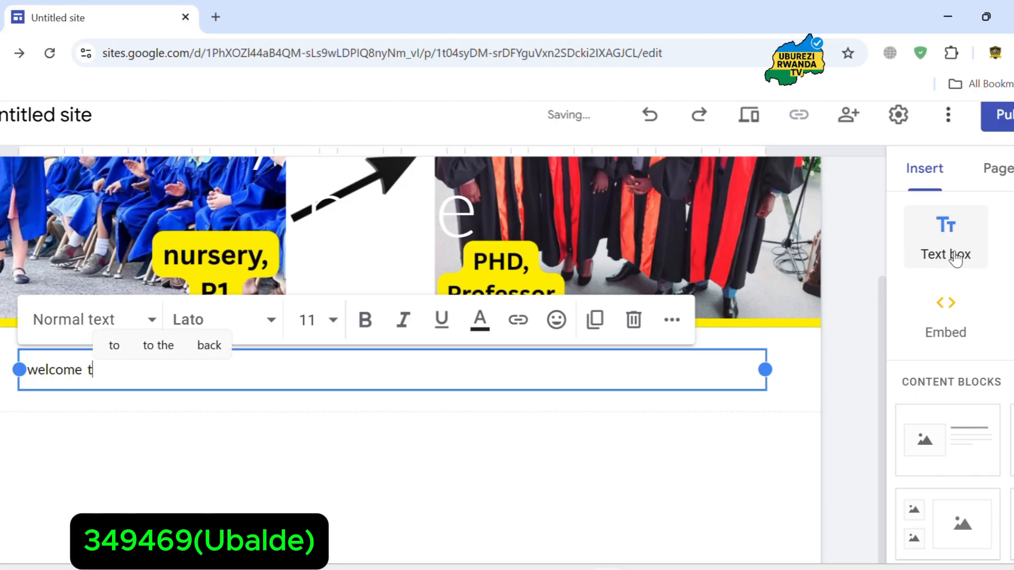
type(" pag")
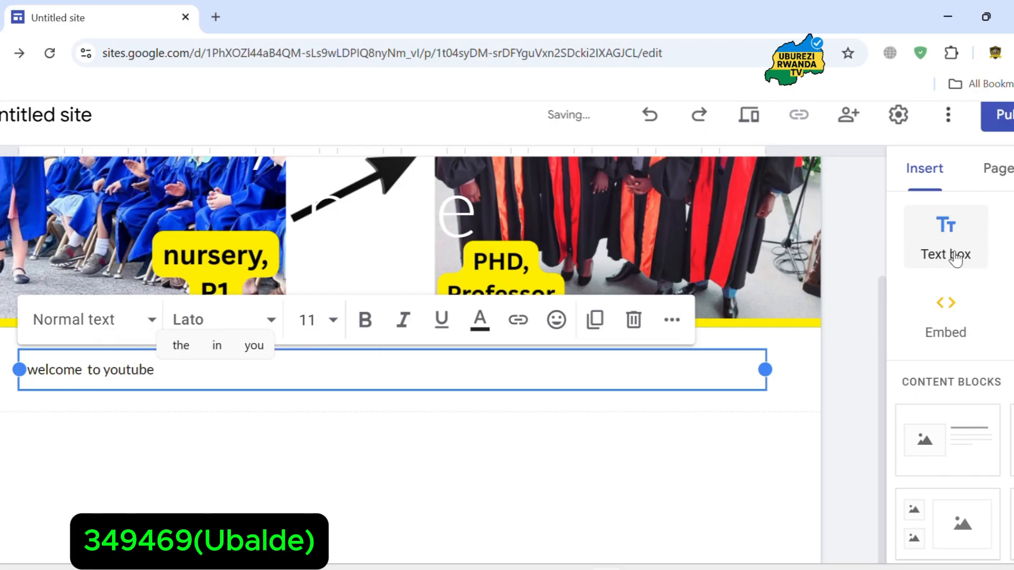
type("e")
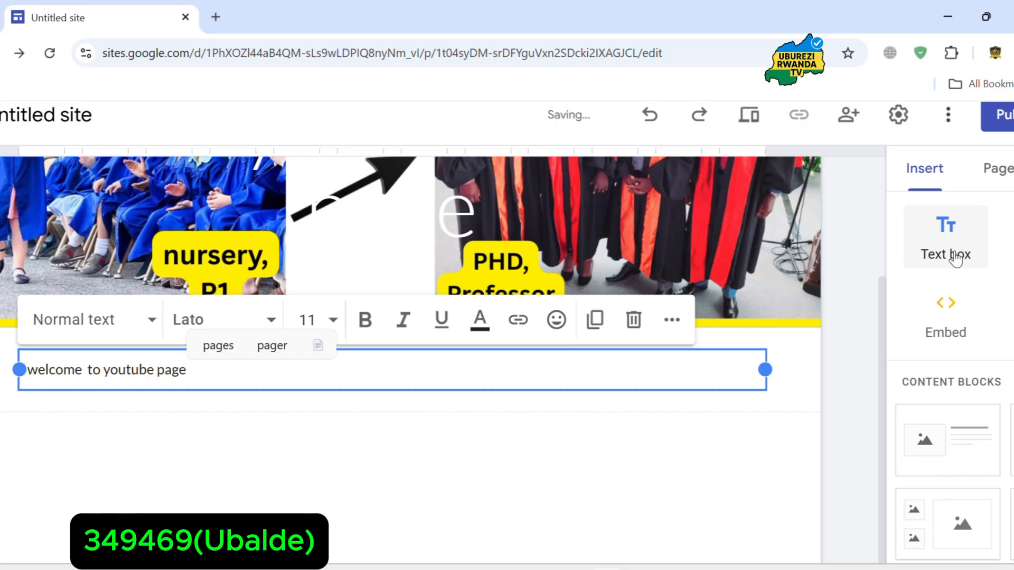
Add the filler line "sfdxcgvvhbhjhvjm" below the welcome text, separated by a blank line, and leave the text box
key("Return")
key("Return")
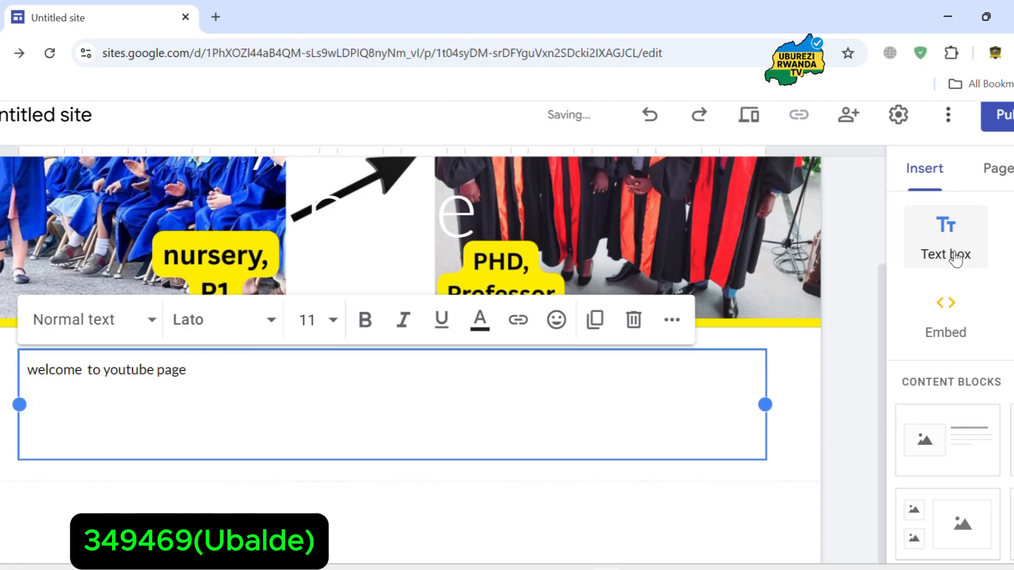
type("sfdxcgvvhbhjhvjm")
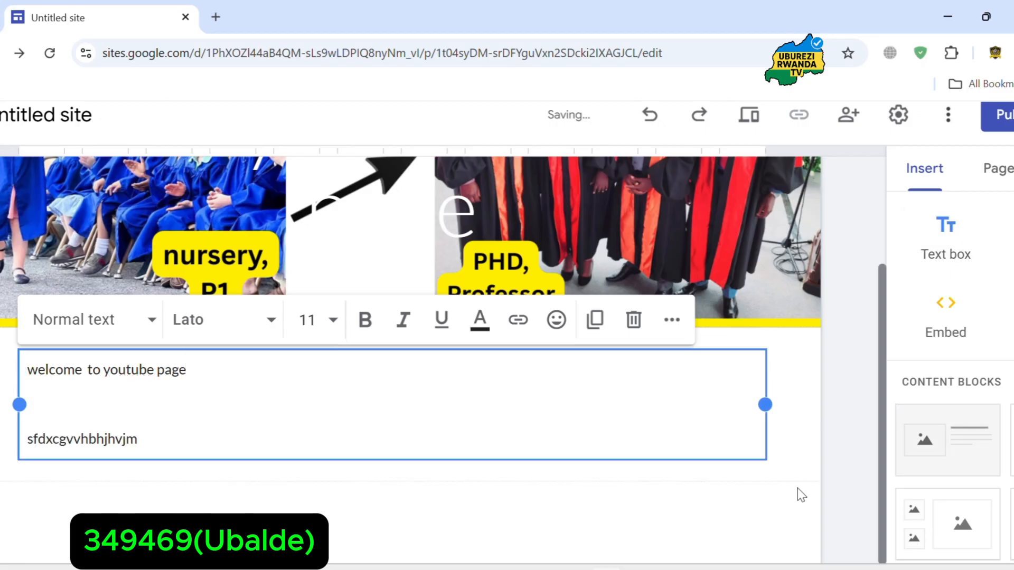
left_click(733, 495)
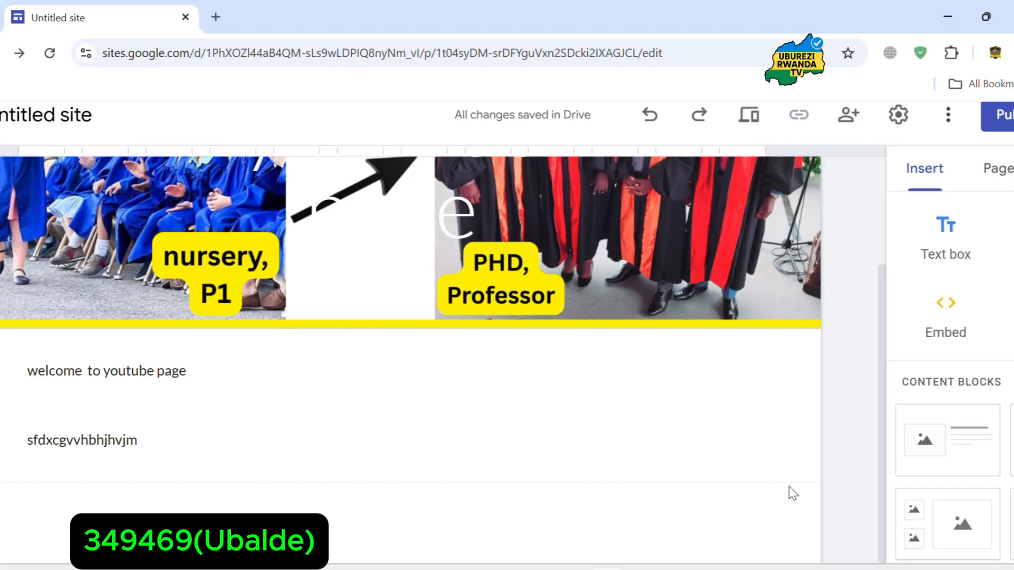
Show the site's page list and start adding a new page
scroll(787, 492, "up", 3)
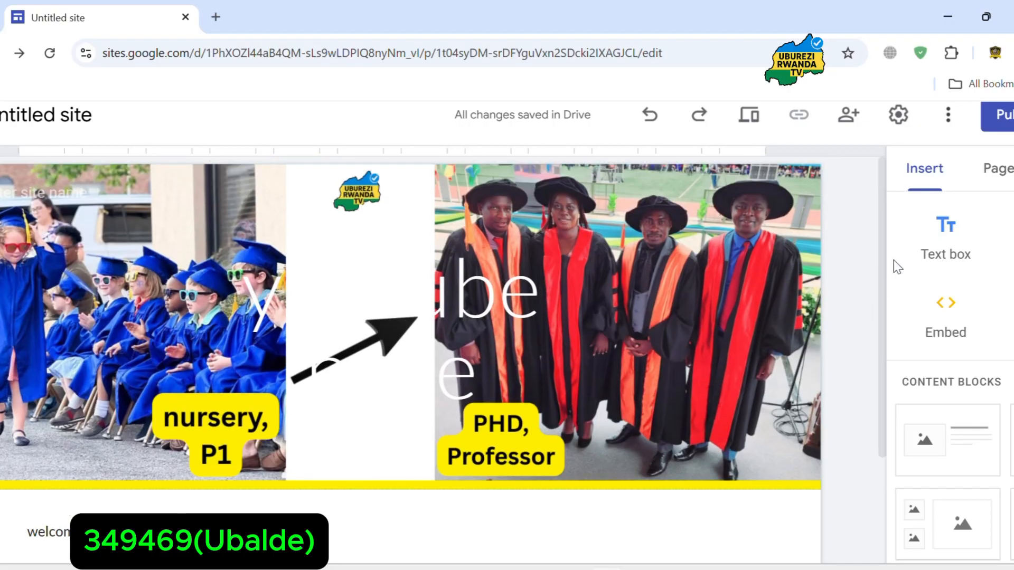
scroll(890, 197, "down", 1)
scroll(889, 197, "down", 1)
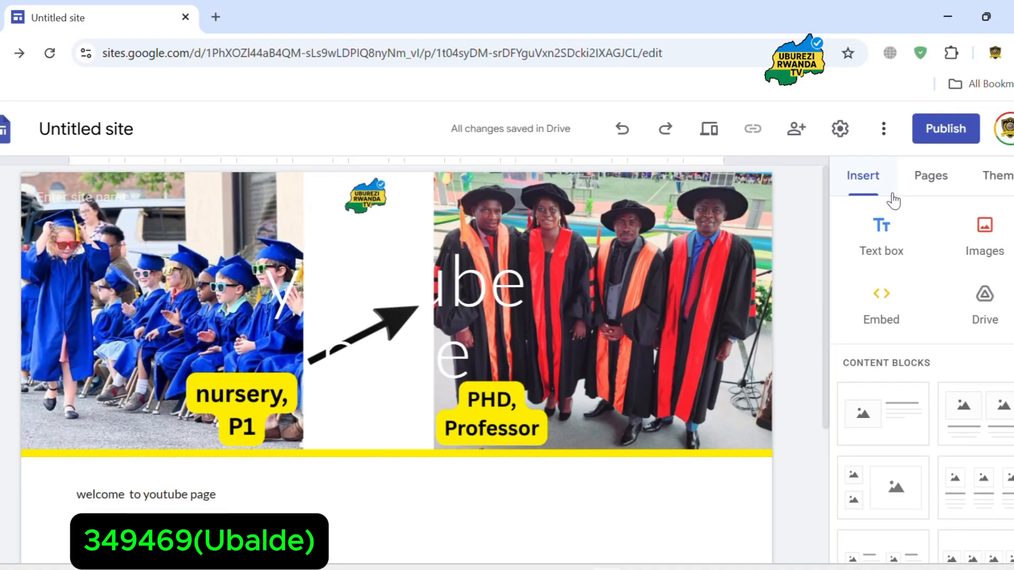
left_click(928, 176)
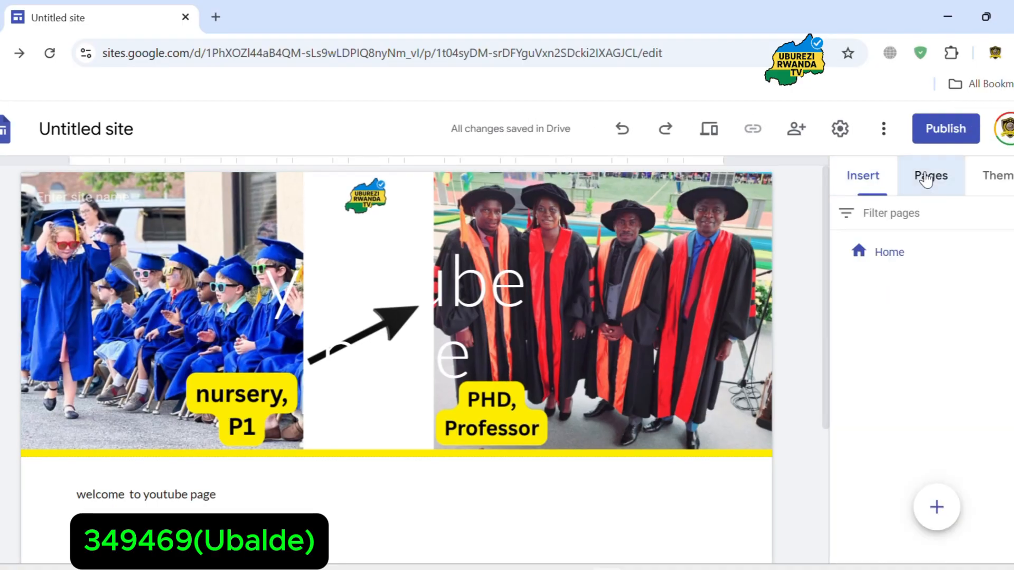
scroll(924, 177, "up", 5)
scroll(925, 179, "up", 3)
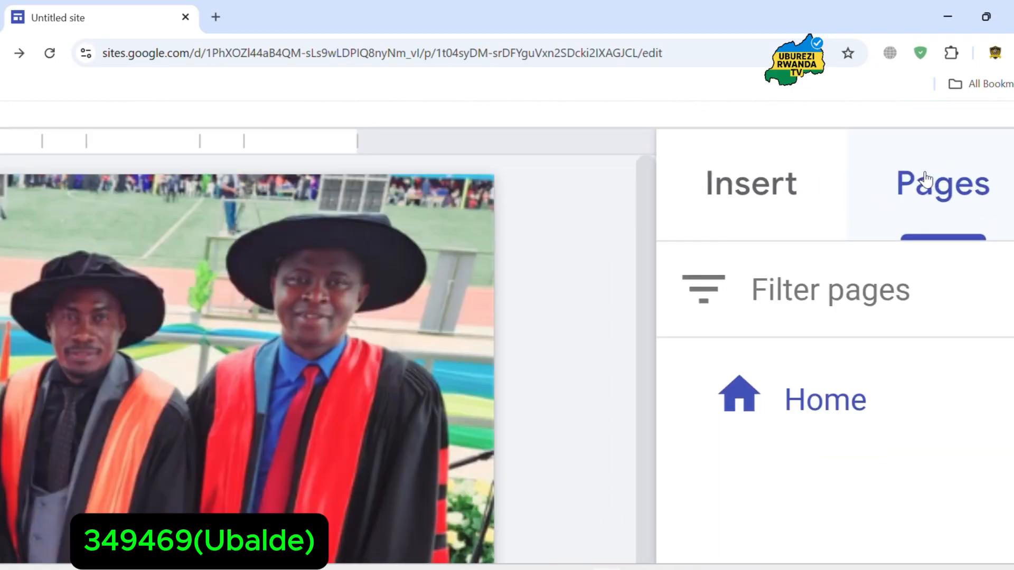
scroll(721, 238, "down", 3)
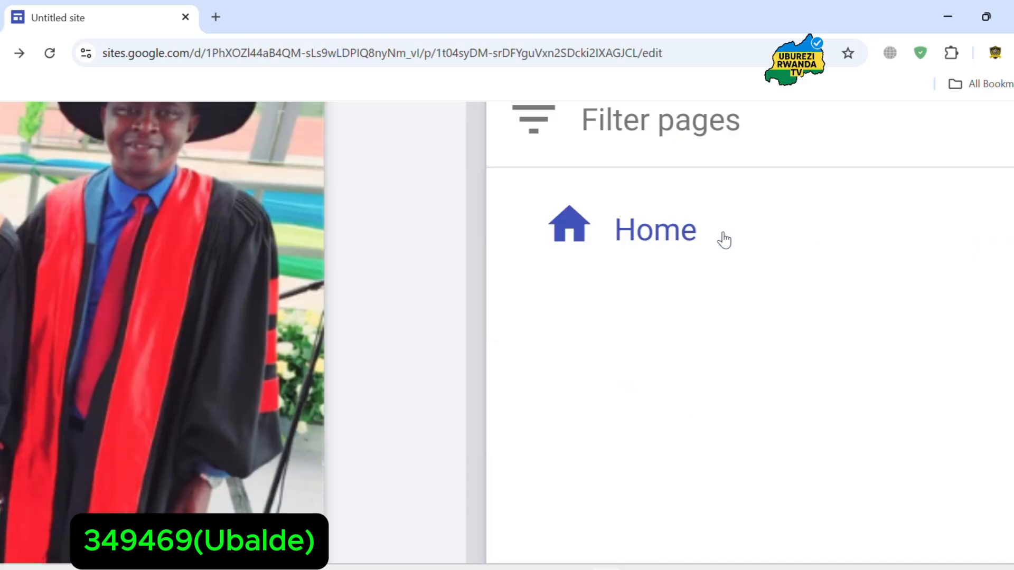
scroll(753, 278, "down", 5)
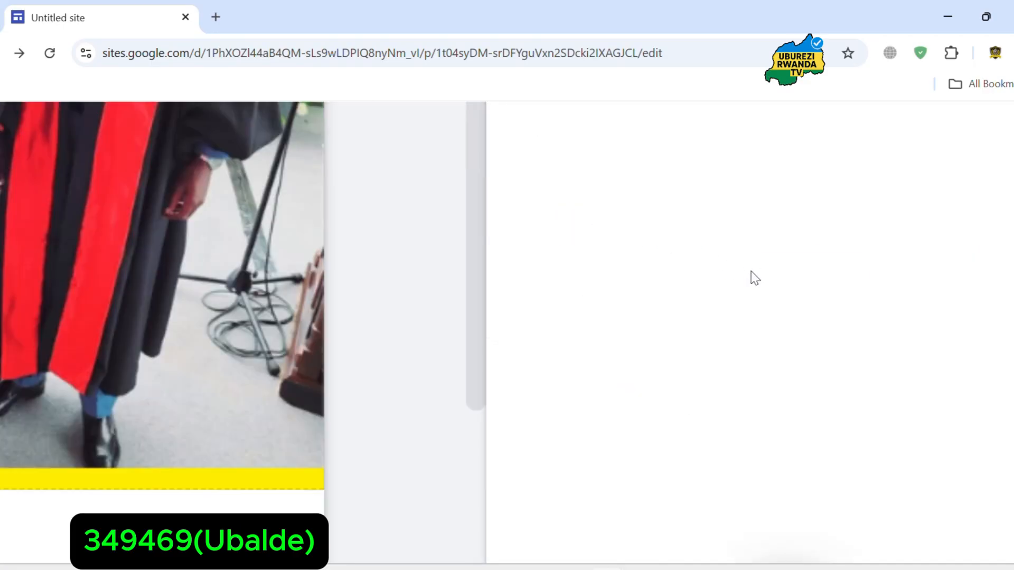
mouse_move(803, 464)
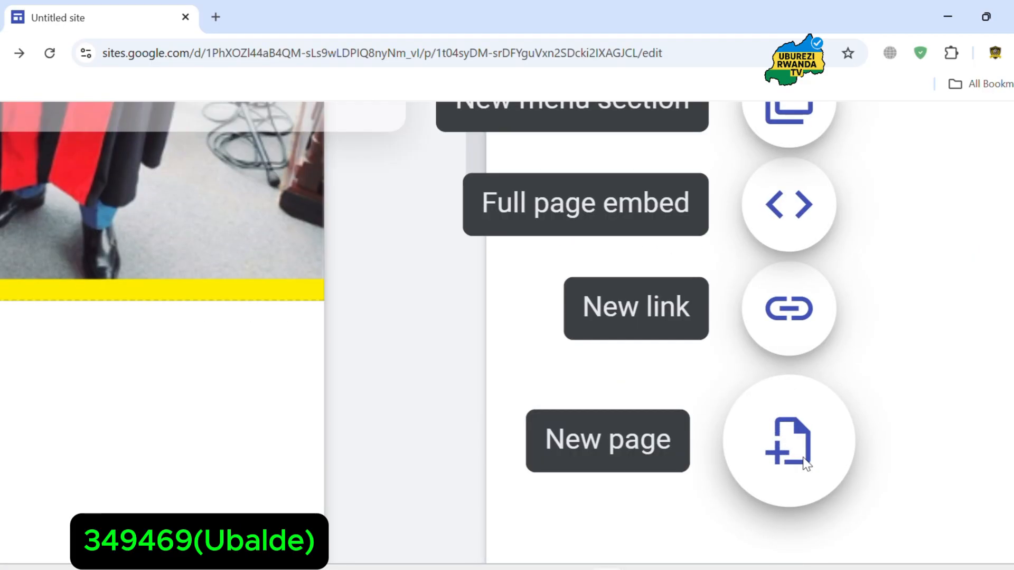
left_click(803, 465)
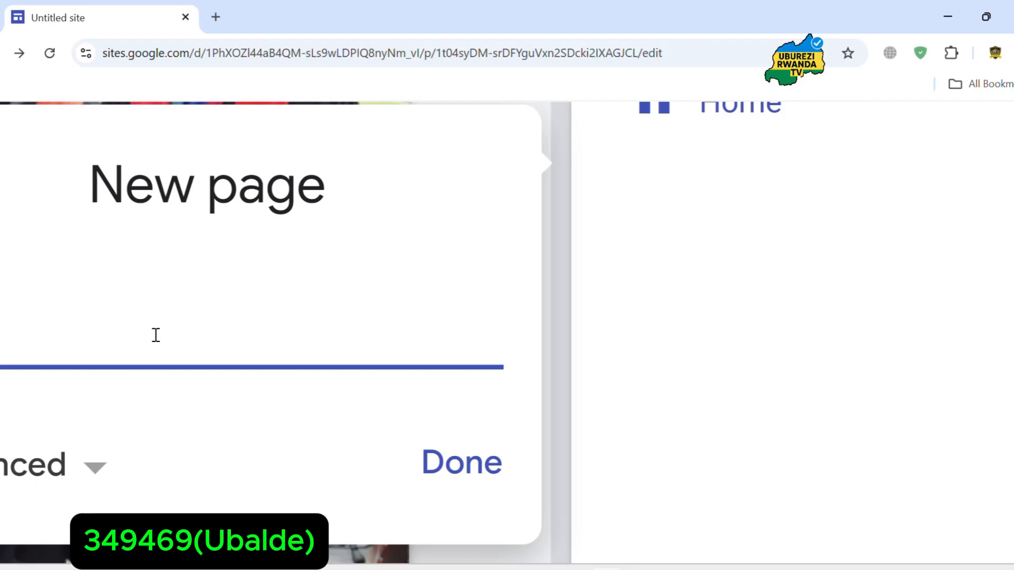
key("ctrl+minus")
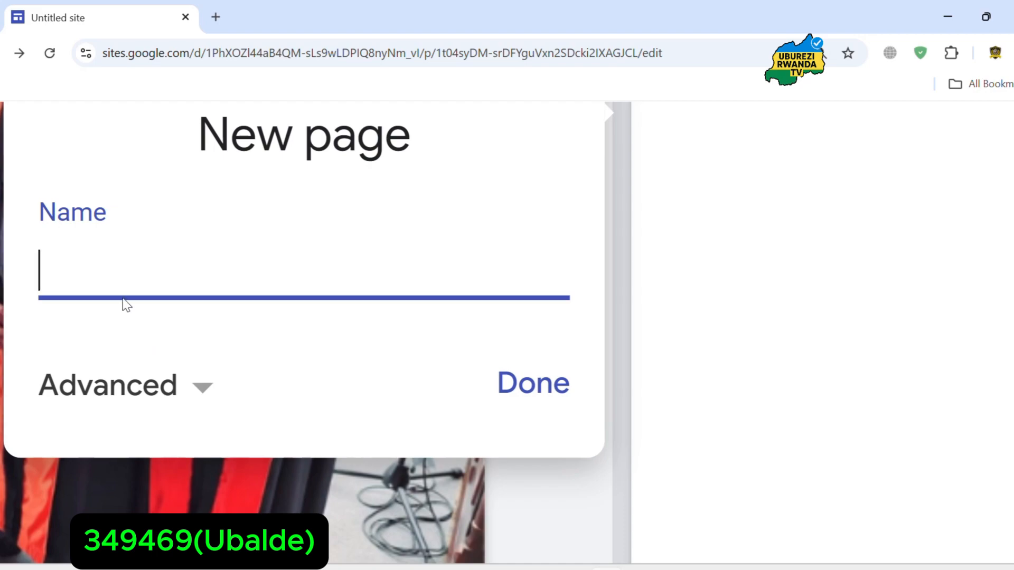
type("c")
key("BackSpace")
type("about")
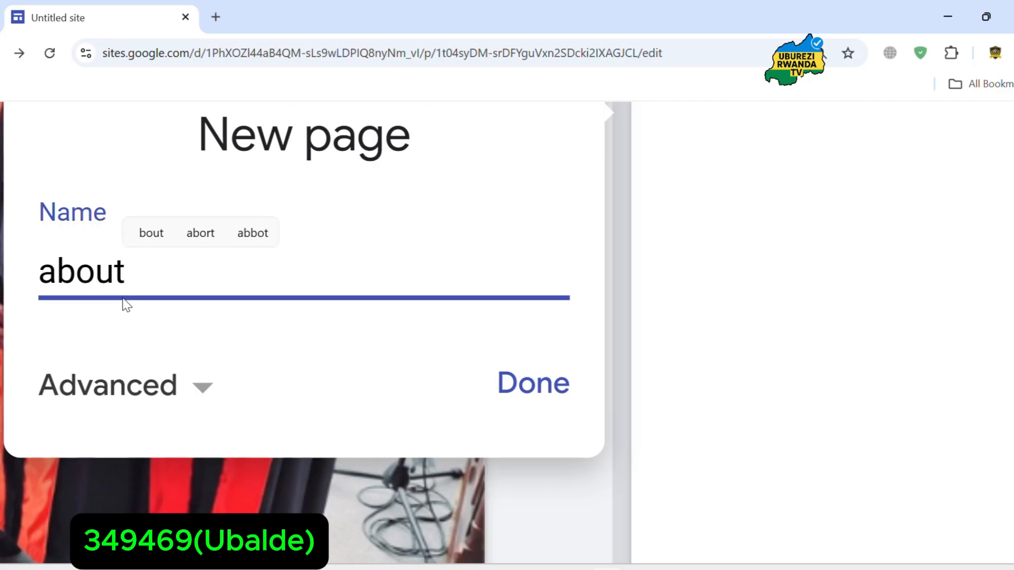
key("BackSpace")
key("BackSpace")
key("BackSpace")
key("BackSpace")
key("BackSpace")
Name the new page "videos" and create it
type("vi")
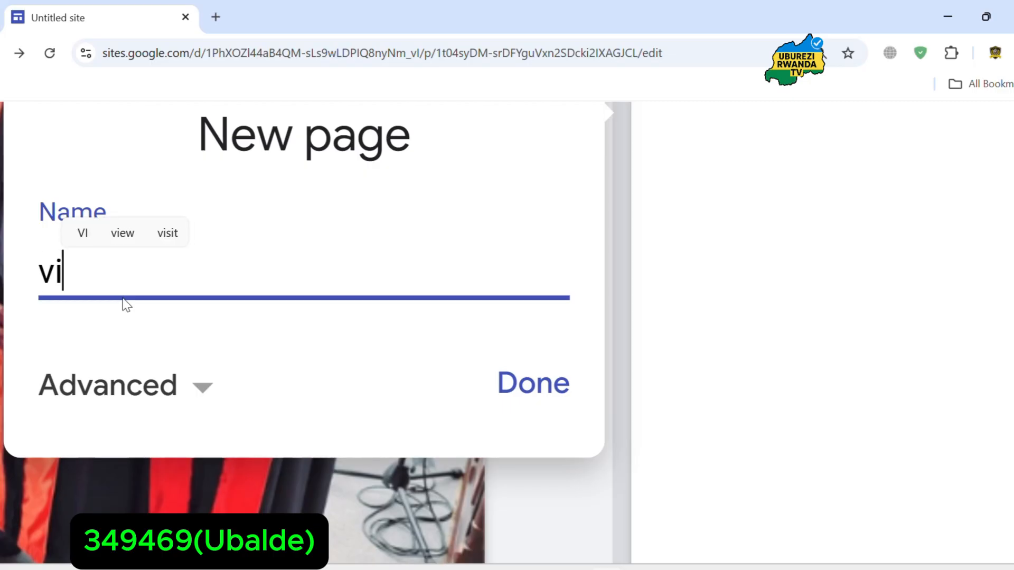
type("deos")
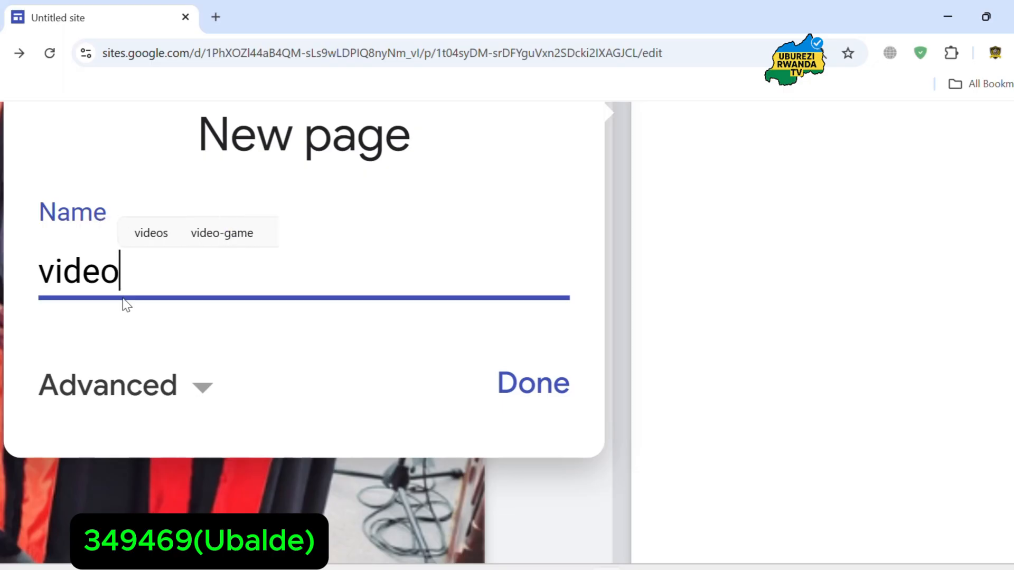
left_click(507, 392)
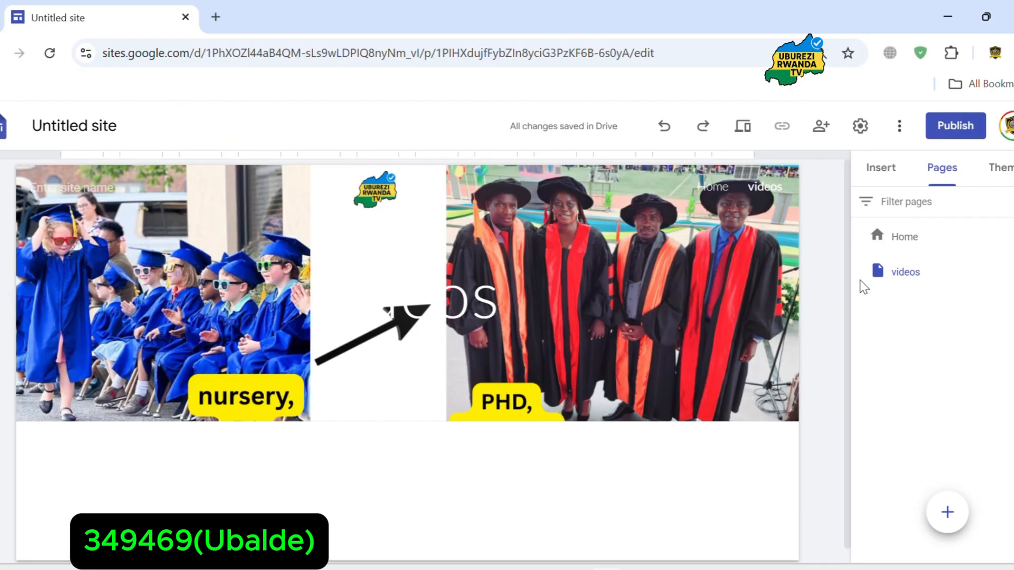
Add another page named "subscribers" to the site
scroll(860, 281, "up", 1)
scroll(860, 280, "right", 4)
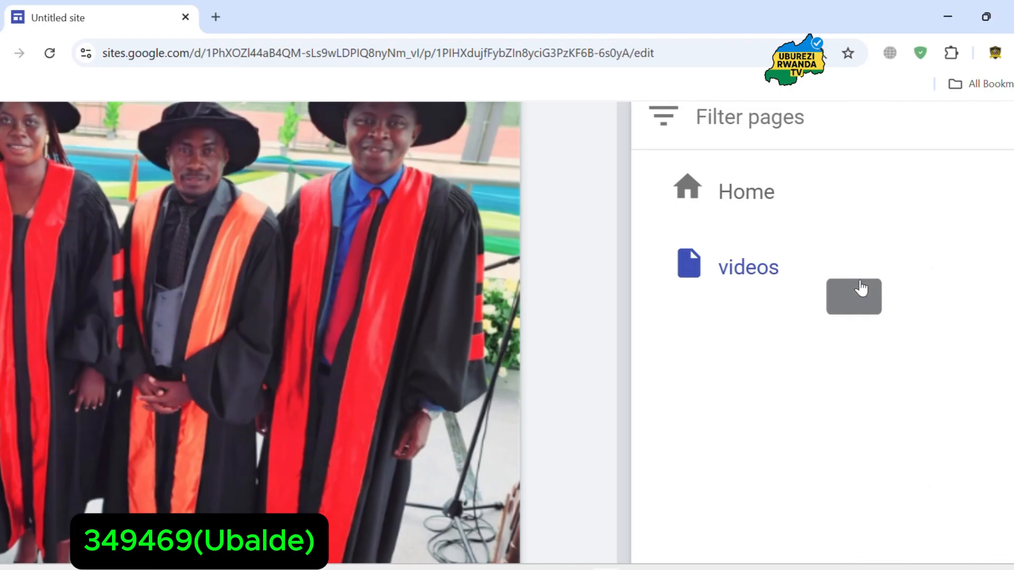
scroll(861, 288, "up", 2)
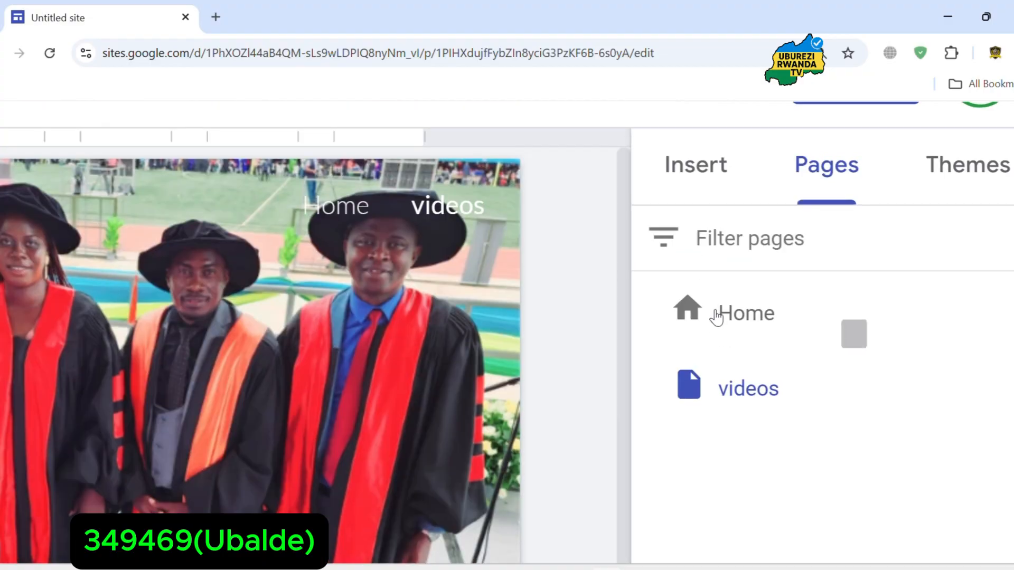
scroll(772, 400, "down", 5)
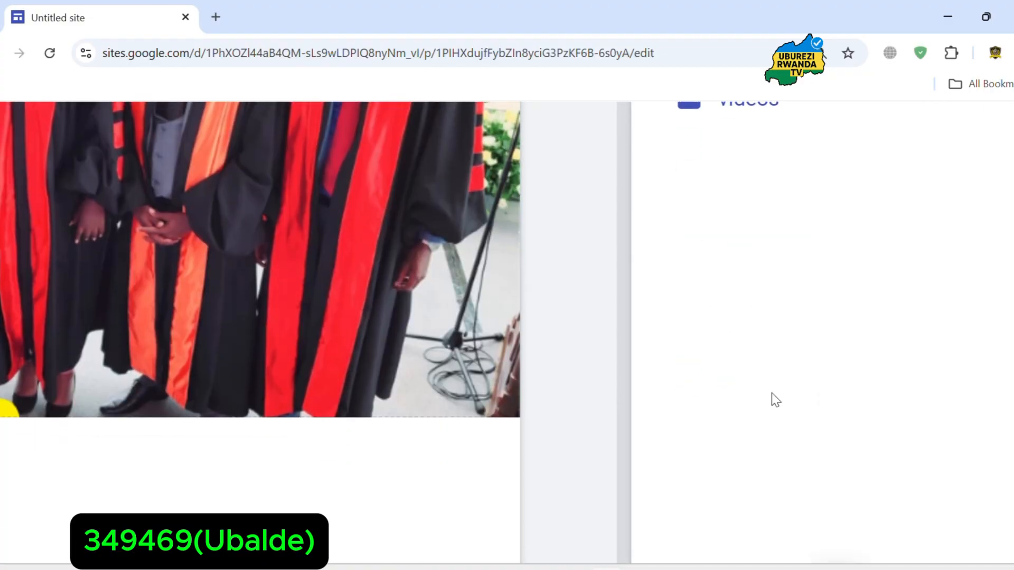
scroll(799, 411, "down", 2)
left_click(838, 452)
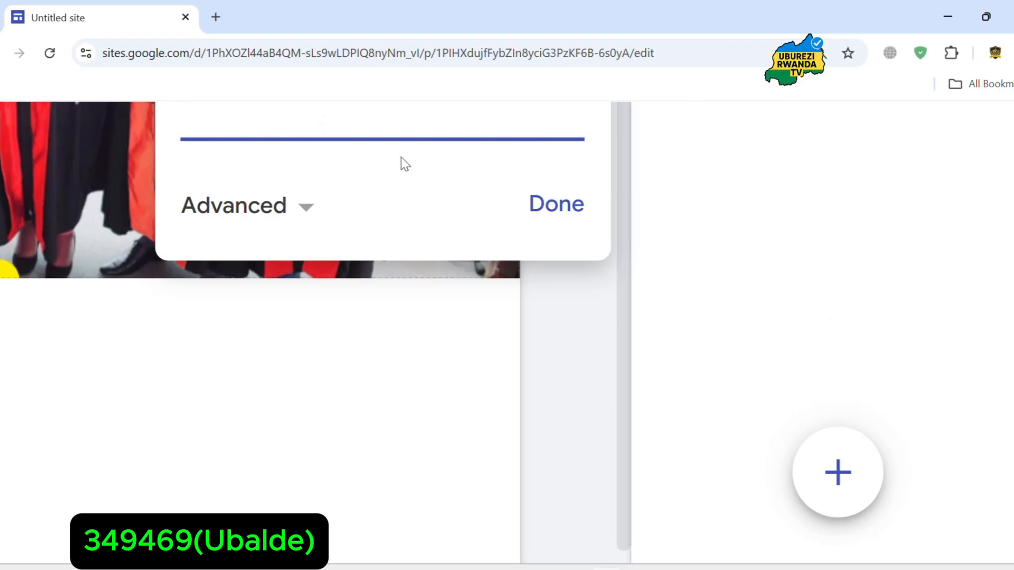
type("subscribers")
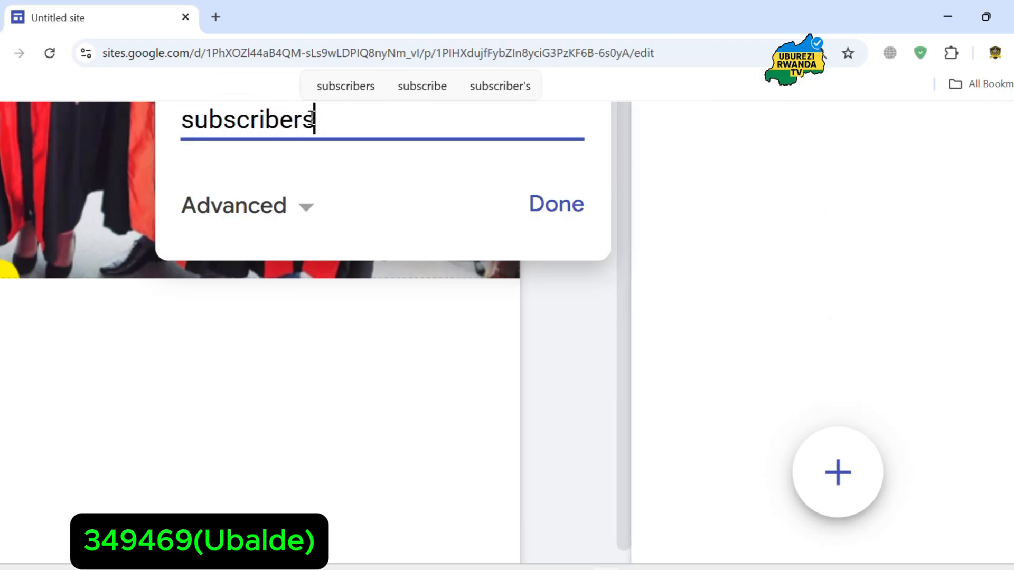
key("Return")
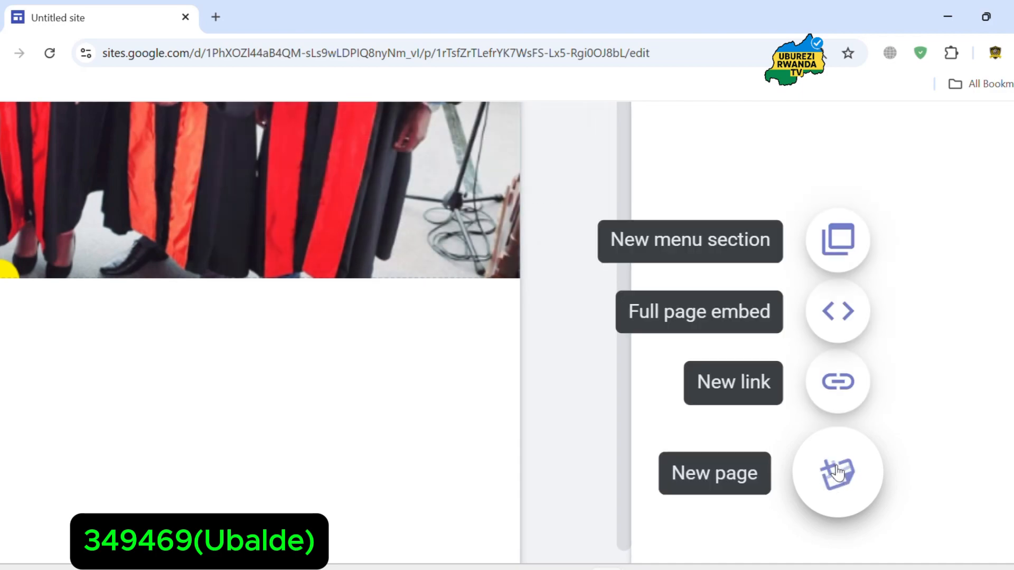
Add another page named "contacts us" to the site
left_click(839, 472)
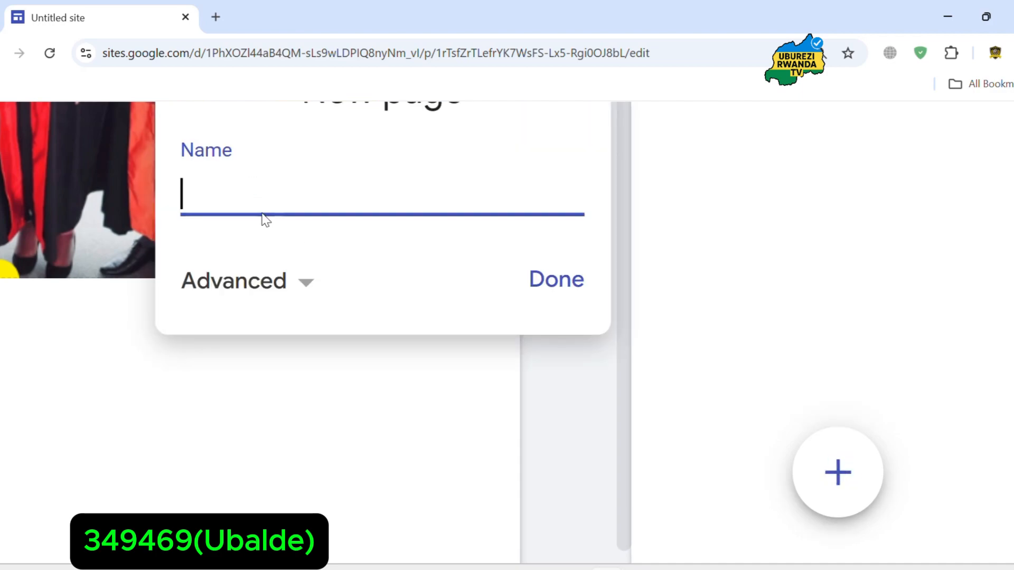
type("contacts")
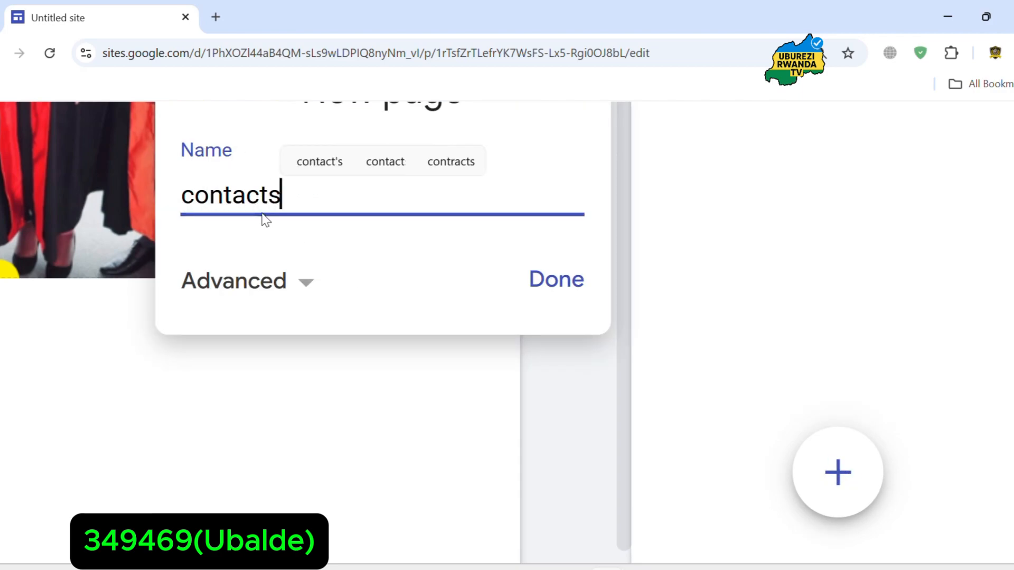
type(" us")
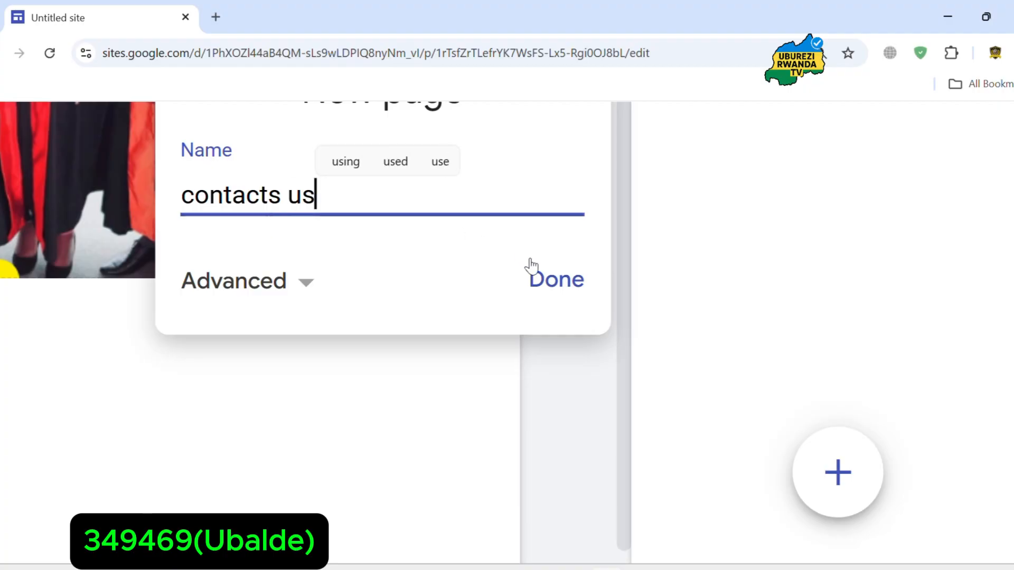
left_click(536, 278)
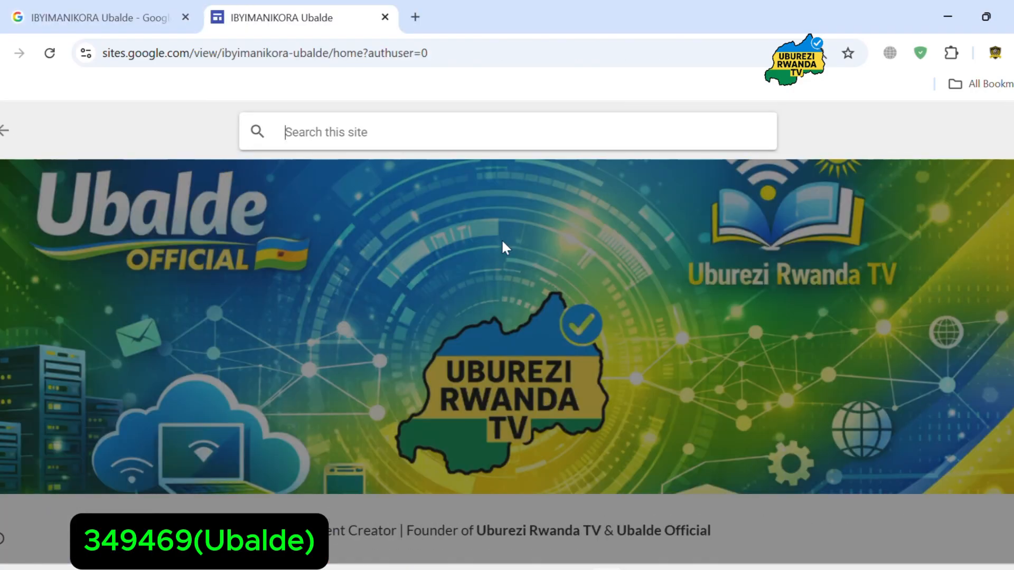
Close the site search on the published example portfolio and look over its home page and navigation
scroll(502, 240, "down", 2)
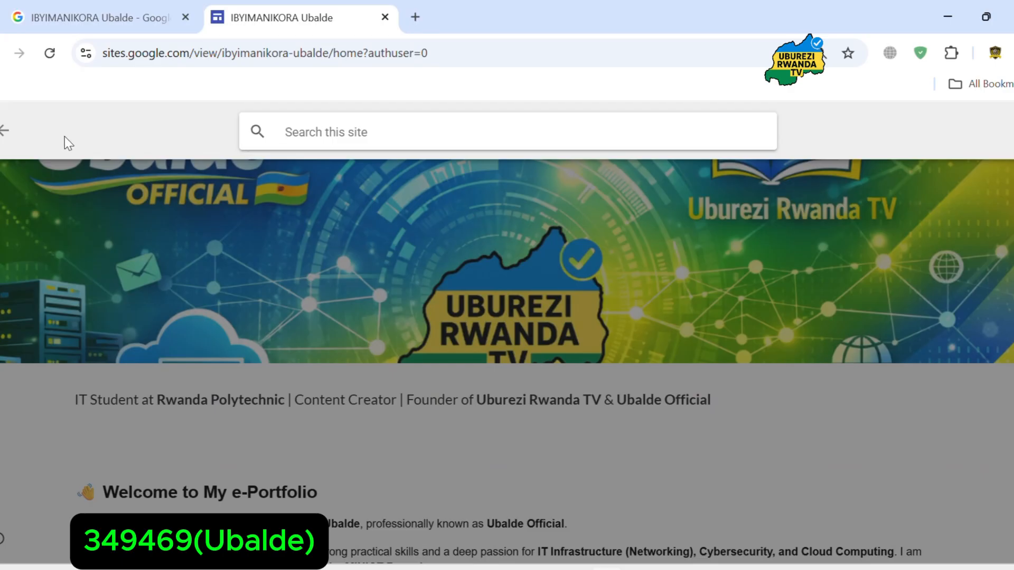
left_click(6, 130)
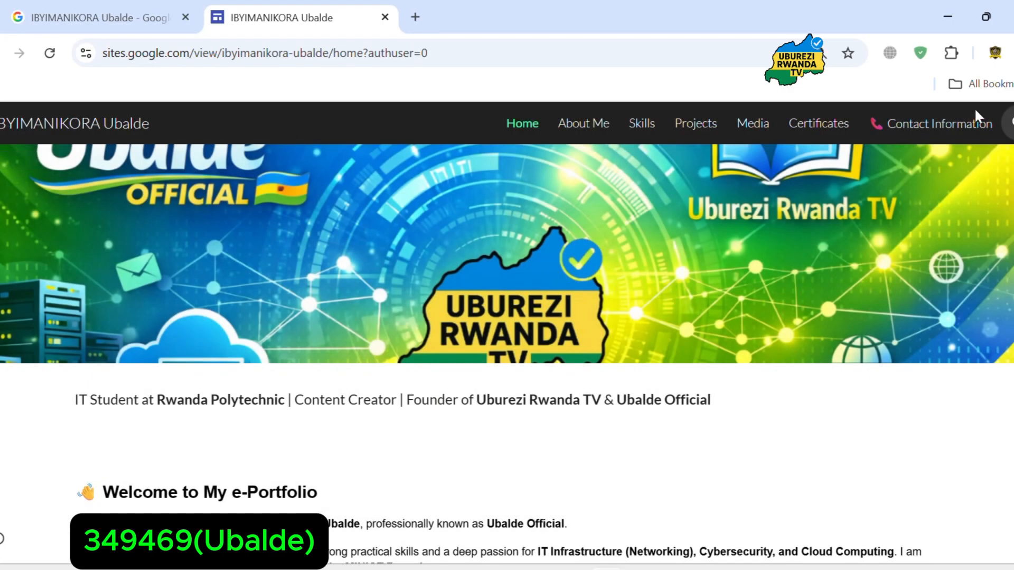
scroll(921, 131, "up", 5)
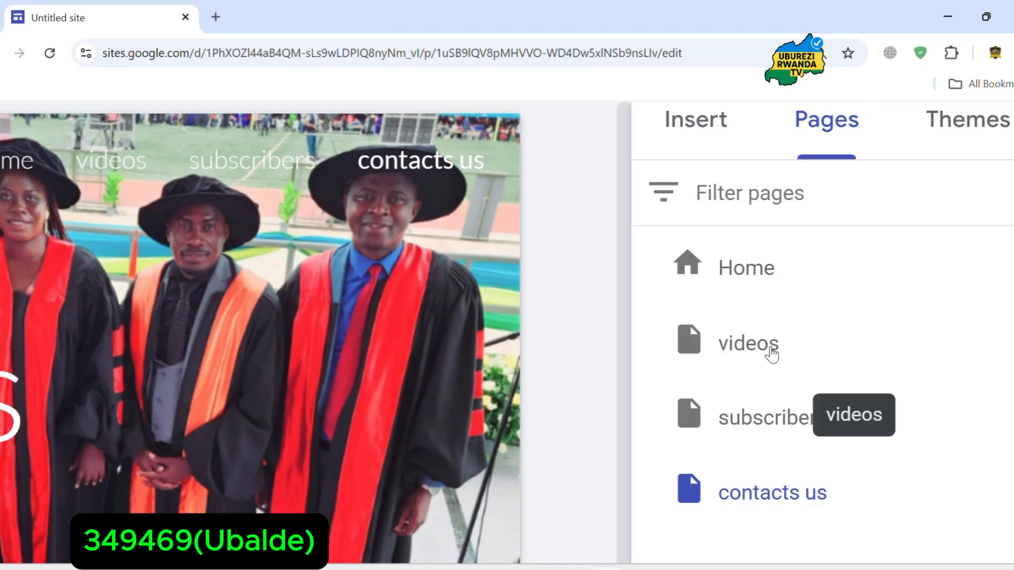
Open the videos page and insert the "After Umuganda Celebration!" image uploaded from the computer
left_click(771, 355)
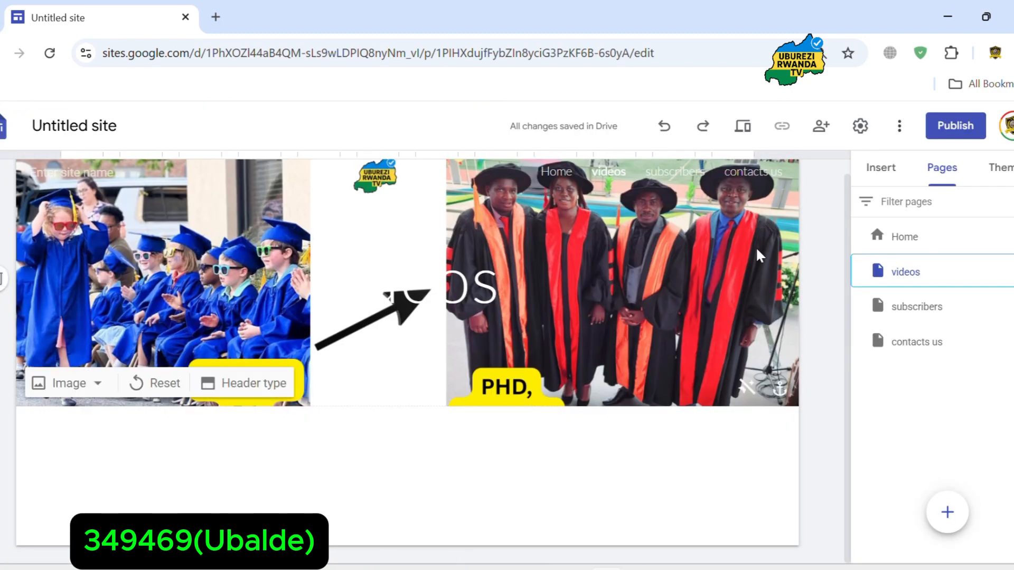
left_click(888, 168)
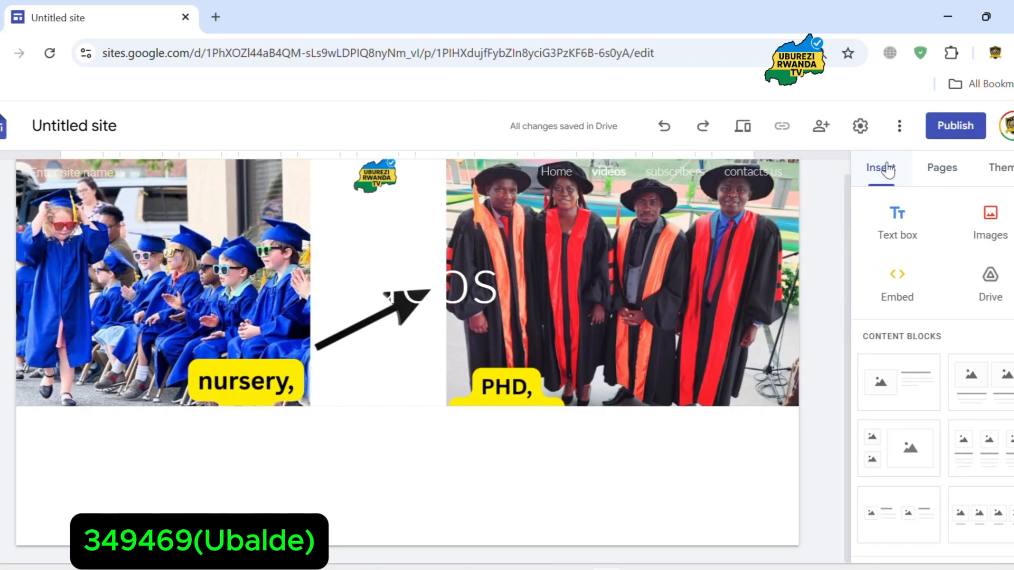
left_click(991, 300)
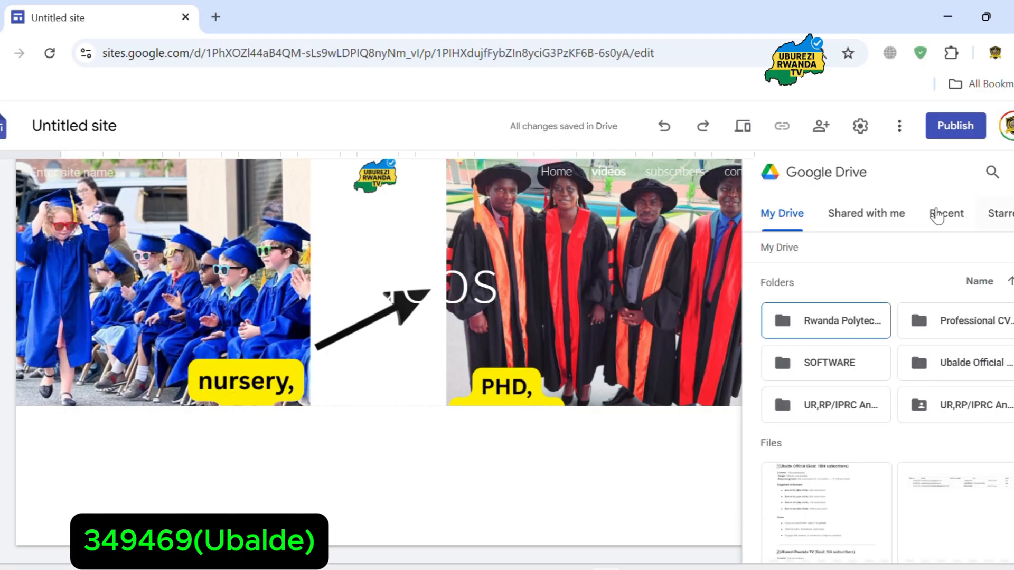
left_click(1013, 173)
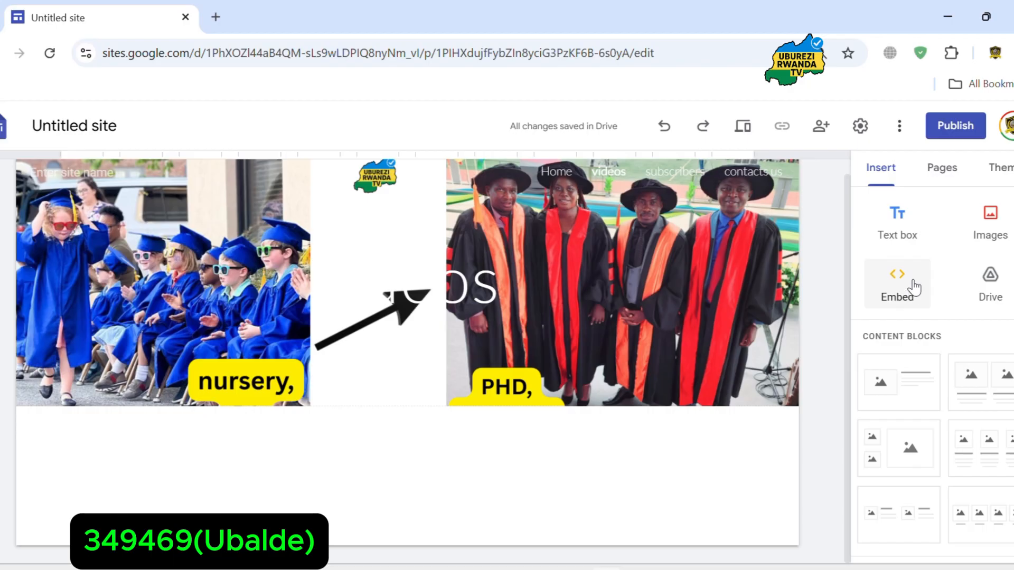
left_click(982, 234)
left_click(986, 270)
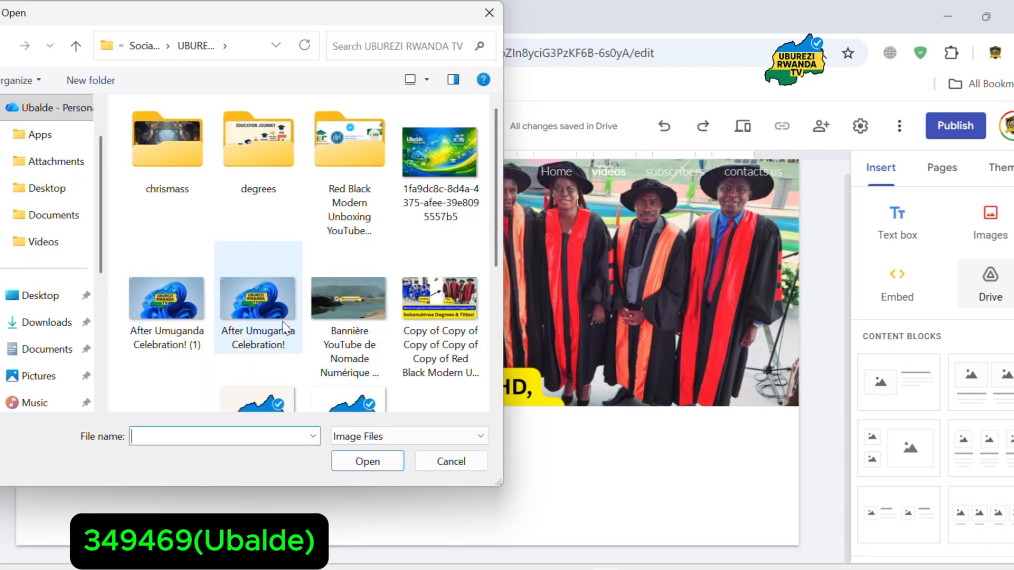
double_click(283, 327)
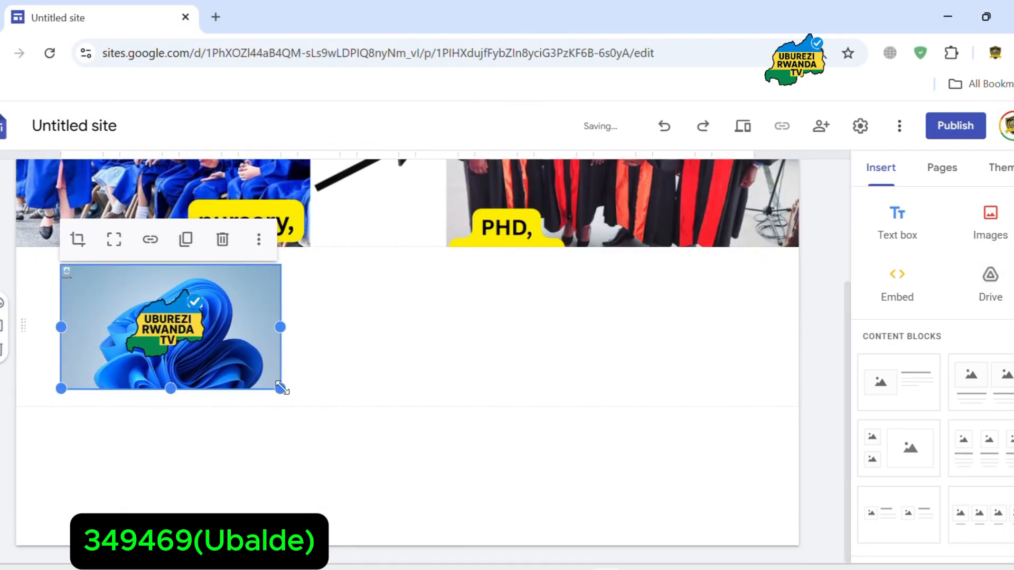
Enlarge the inserted image on the videos page to about twice its width and deselect it
left_click_drag(281, 389, 517, 558)
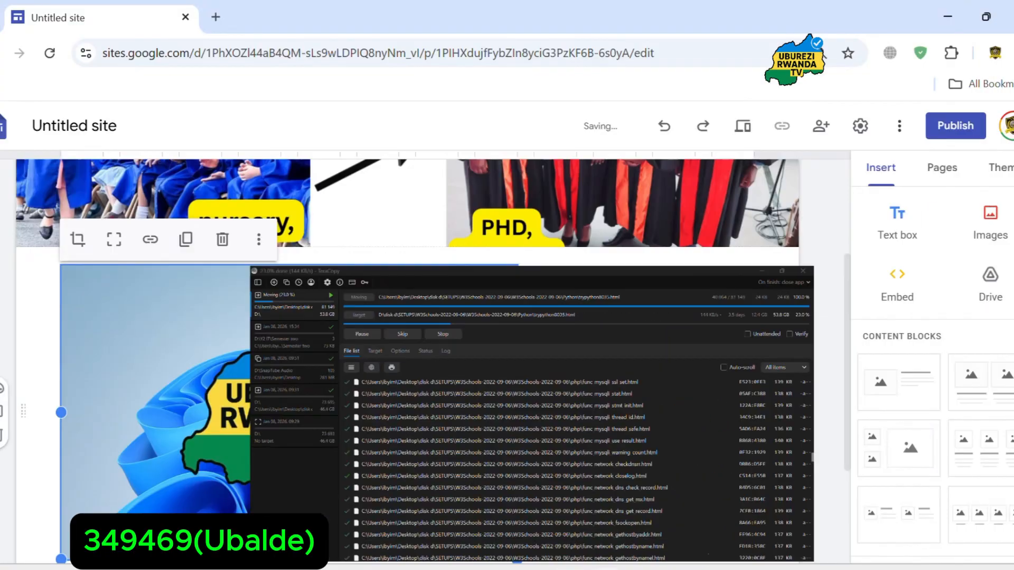
left_click(588, 401)
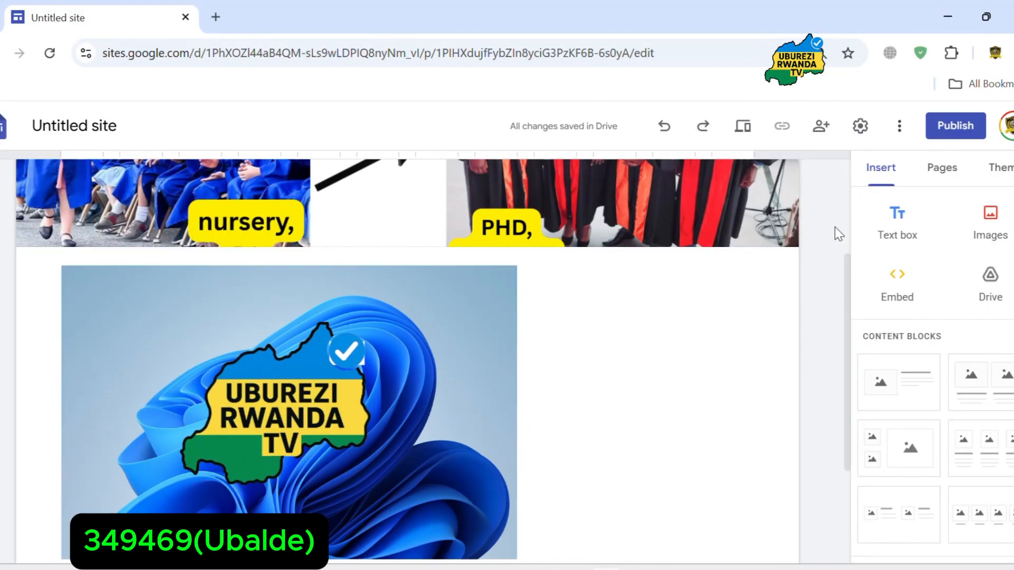
scroll(839, 234, "up", 3)
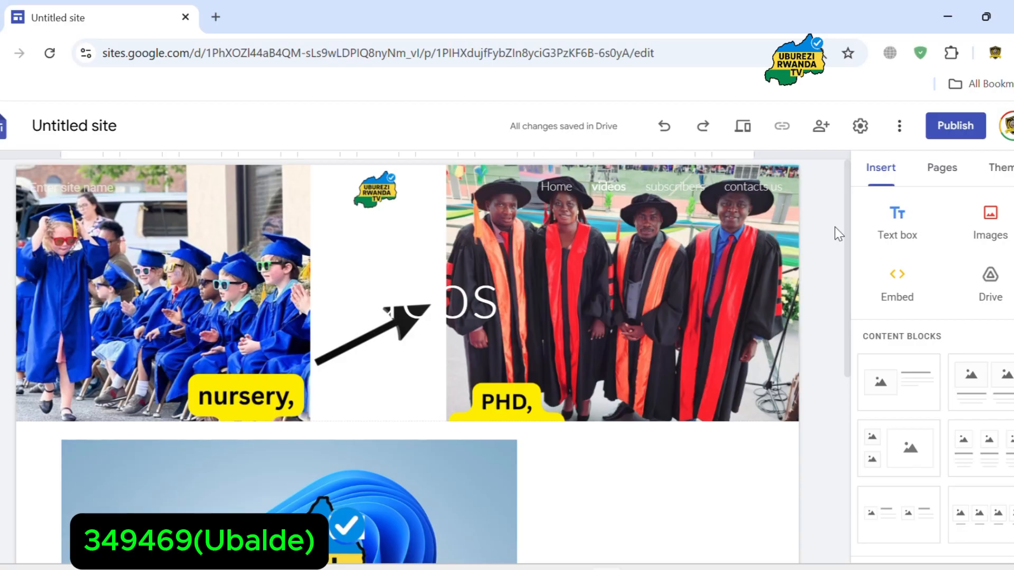
Rename the untitled site as "youtubepage" and copy the name
left_click(96, 126)
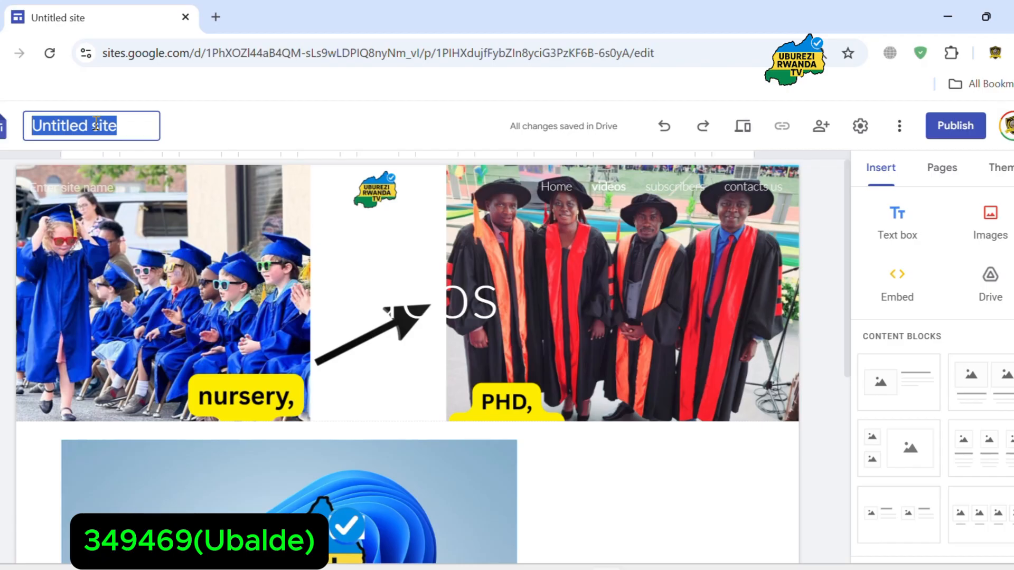
type("y")
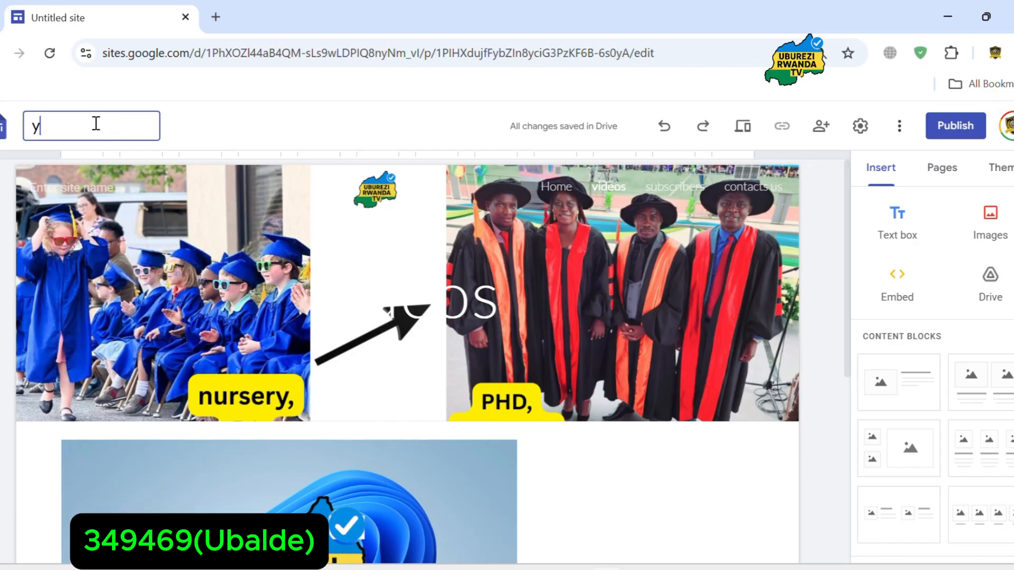
type("outube")
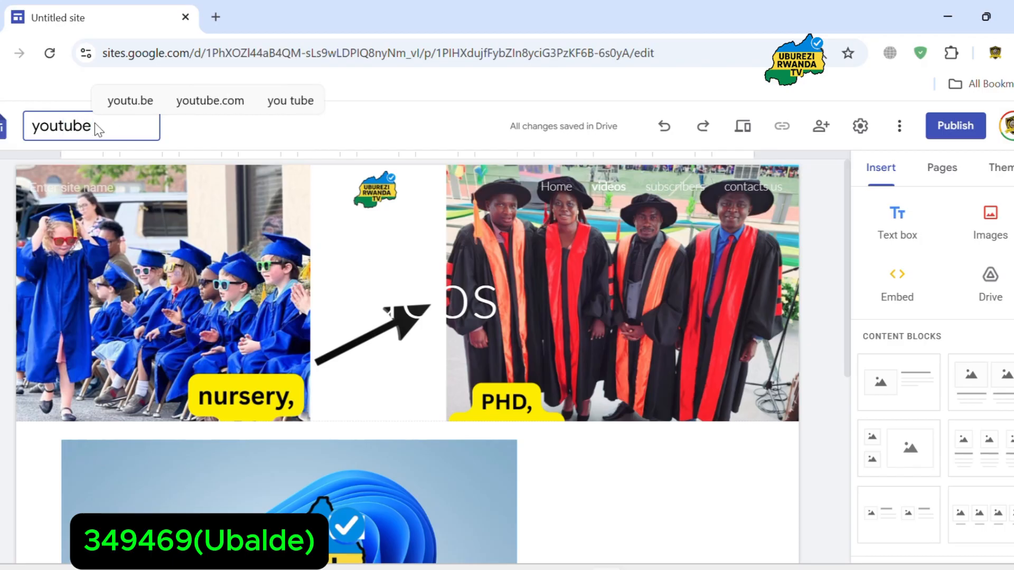
type("page")
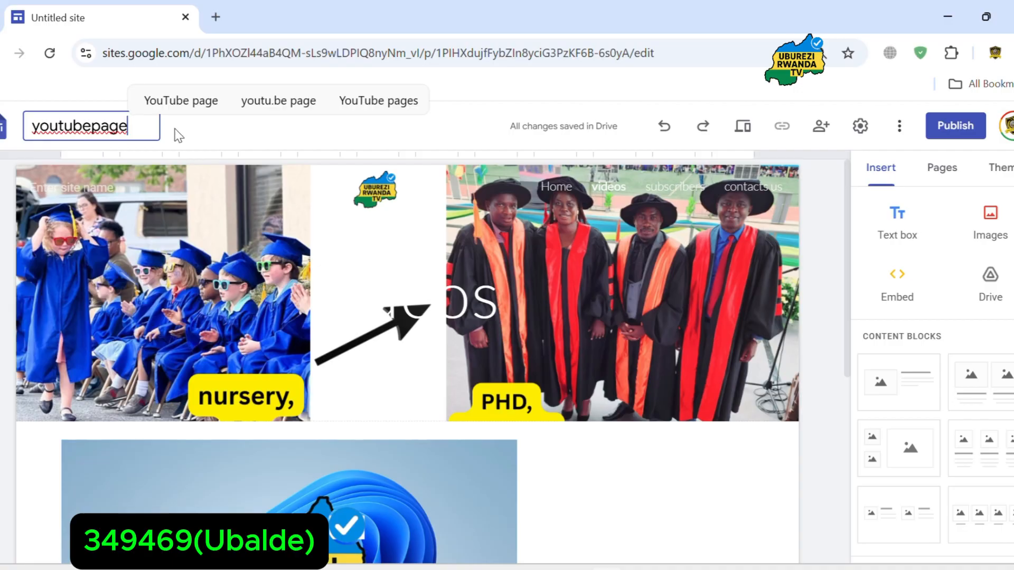
key("ctrl+a")
key("ctrl+c")
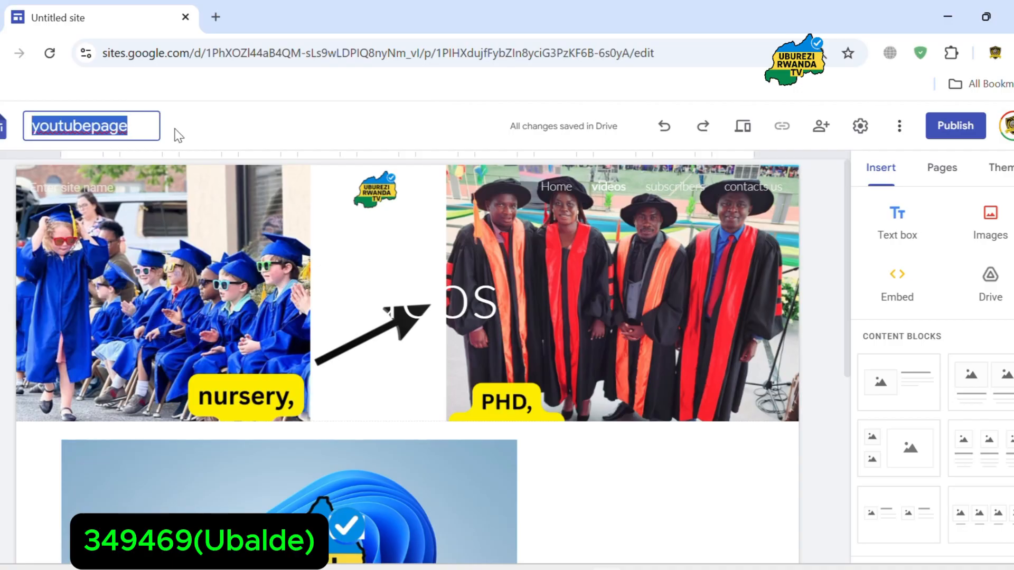
left_click(130, 224)
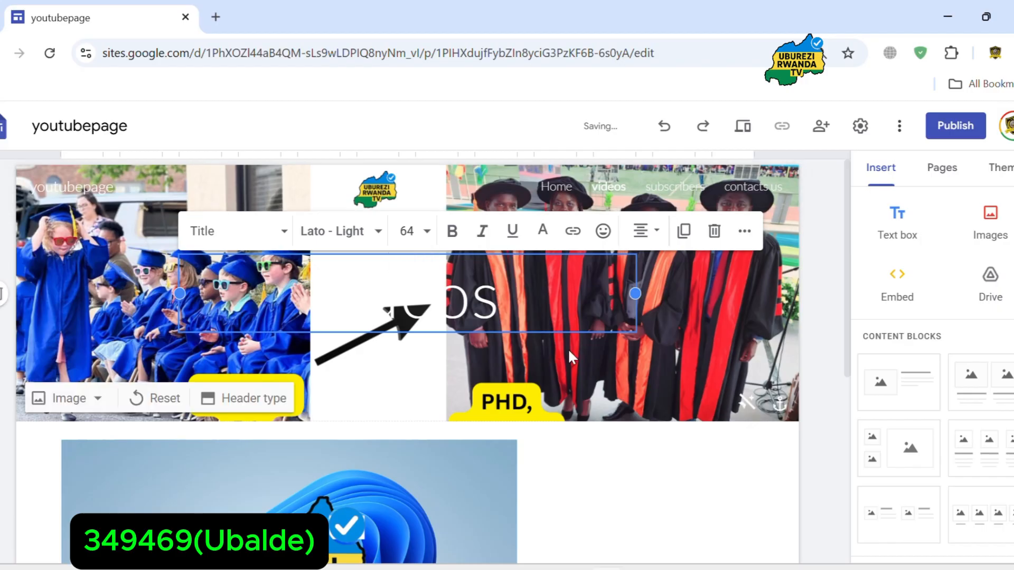
left_click(801, 518)
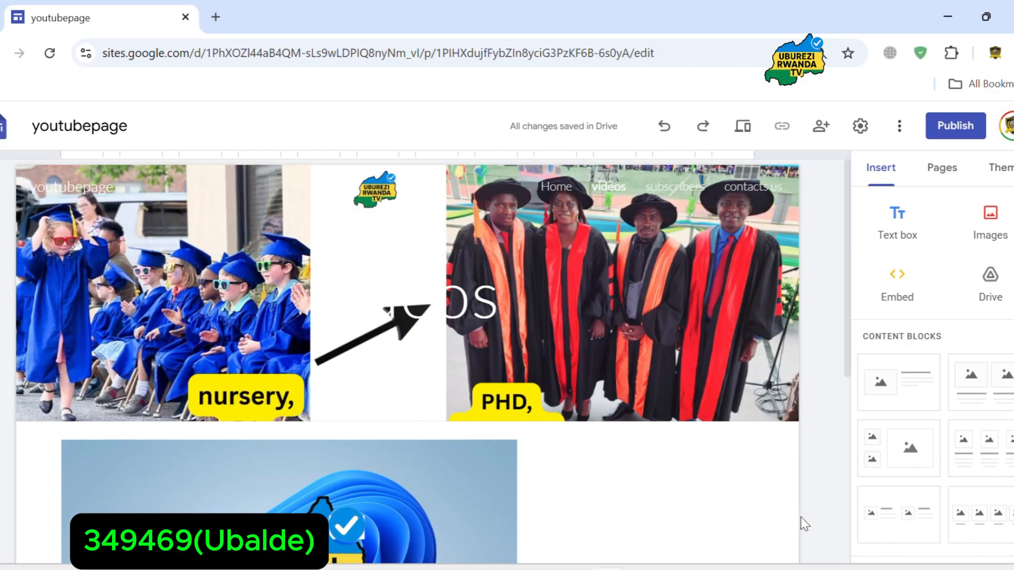
double_click(342, 285)
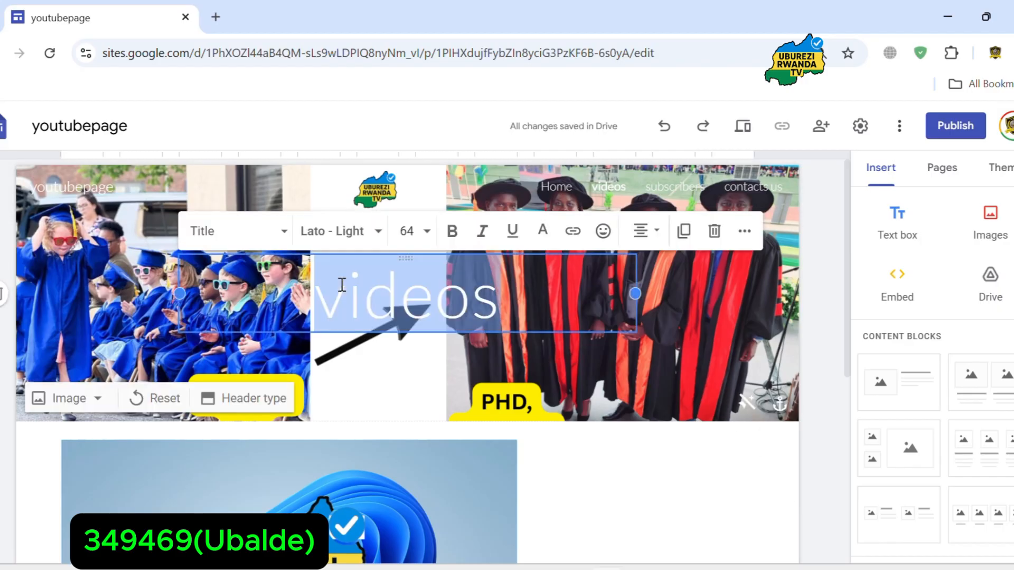
left_click(843, 476)
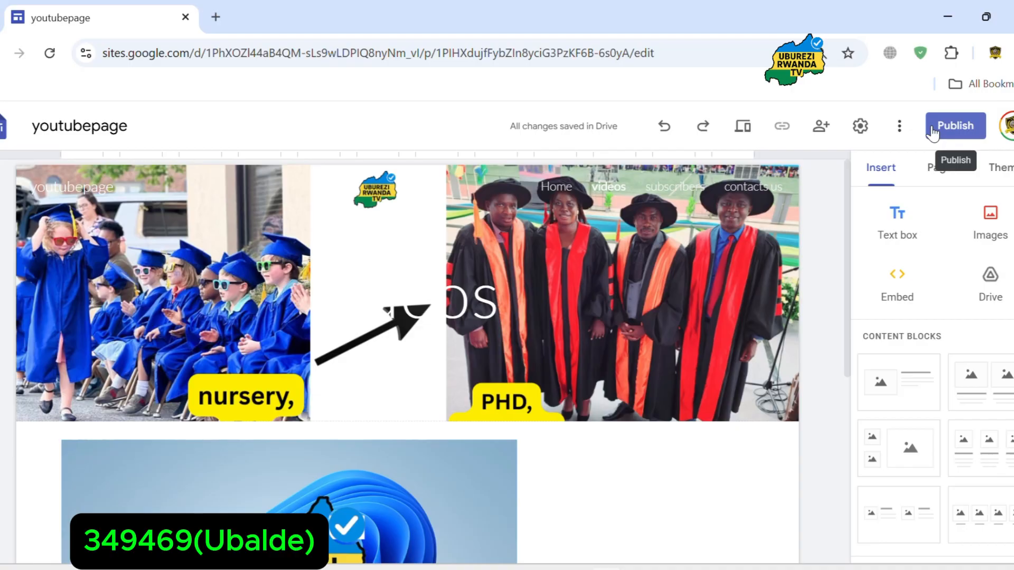
Switch to the other browser window and search Google for the portfolio owner's full name
key("alt+Tab")
key("alt+Tab")
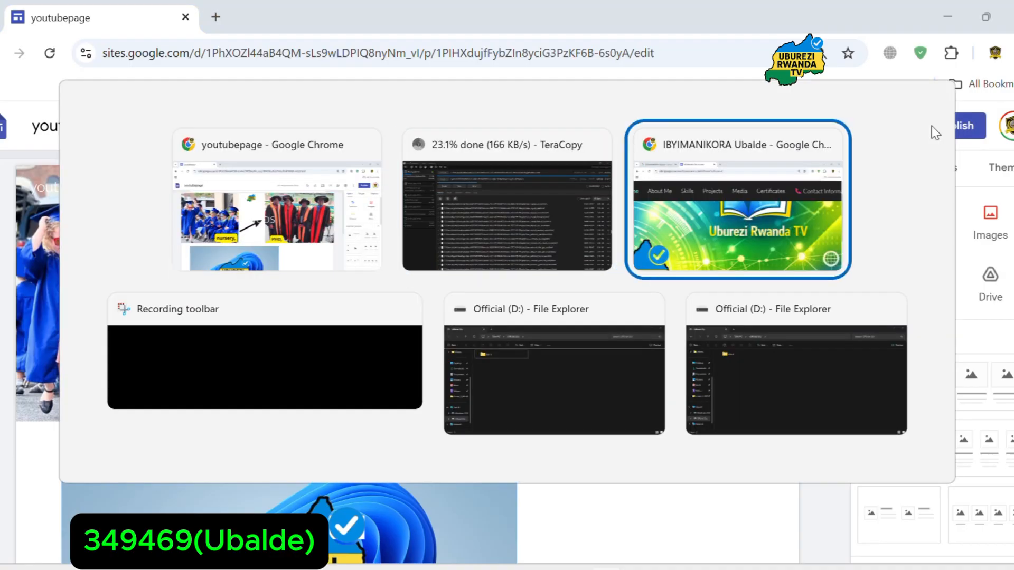
left_click(102, 8)
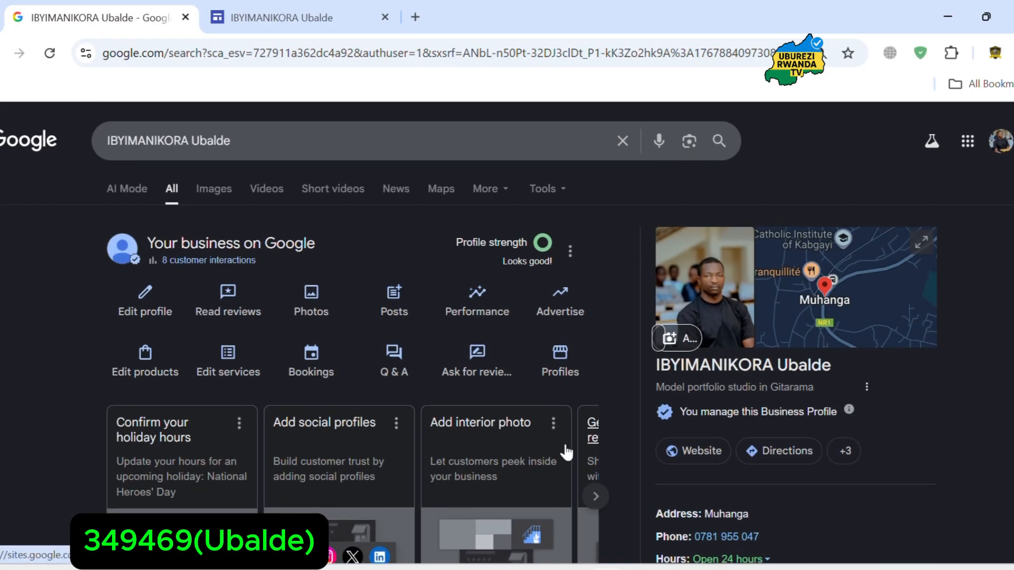
left_click(311, 153)
key("ctrl+a")
type("i")
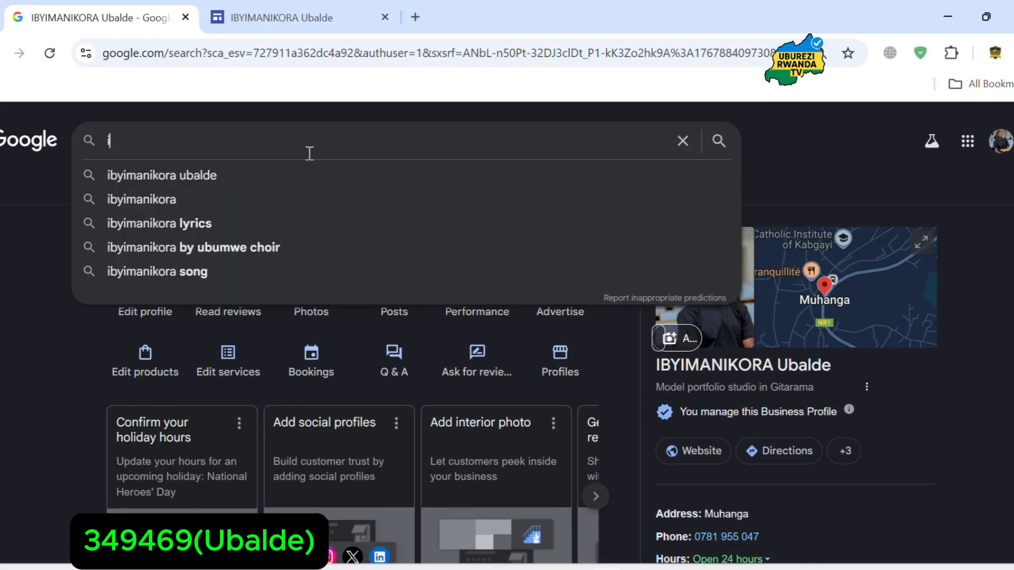
type("b")
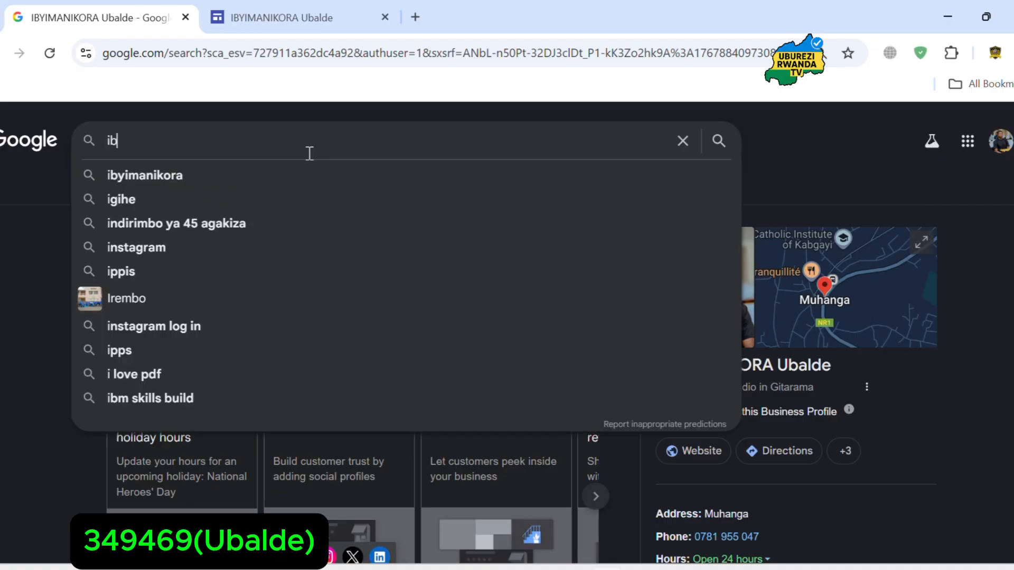
key("Down")
key("Return")
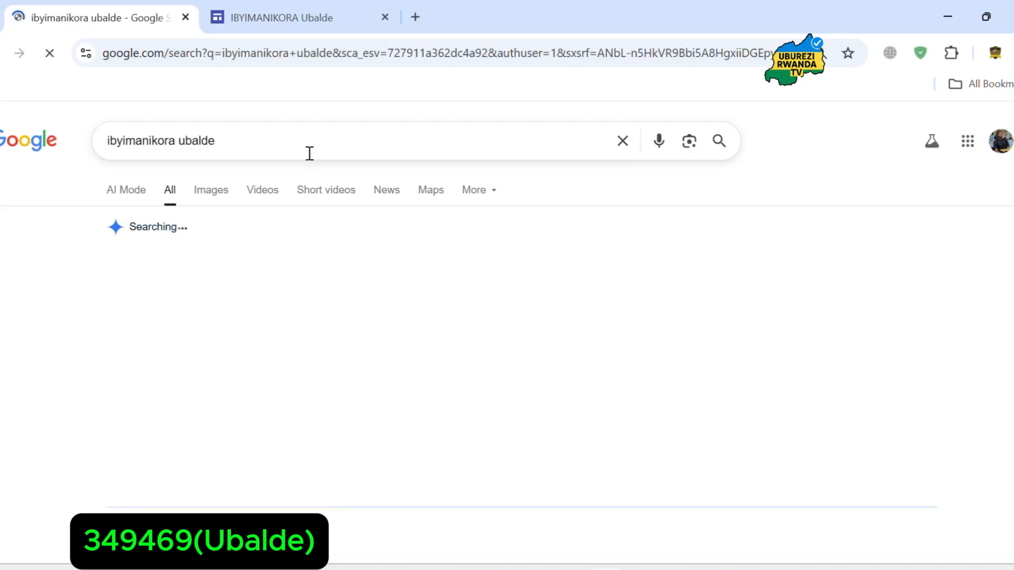
Open the owner's business profile from the search results and follow its website link to the published e-portfolio
scroll(405, 334, "down", 5)
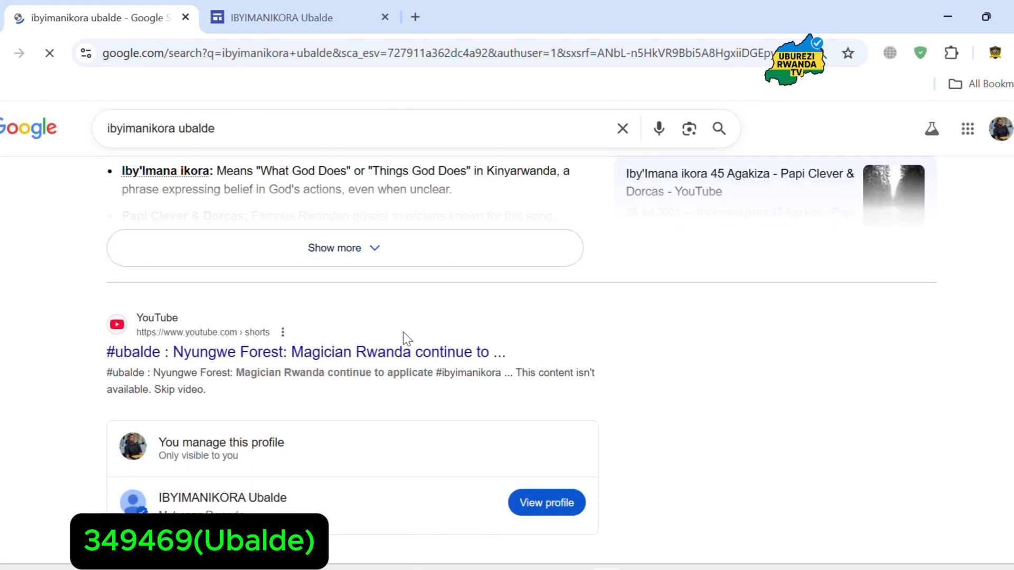
scroll(407, 338, "down", 5)
scroll(407, 338, "up", 4)
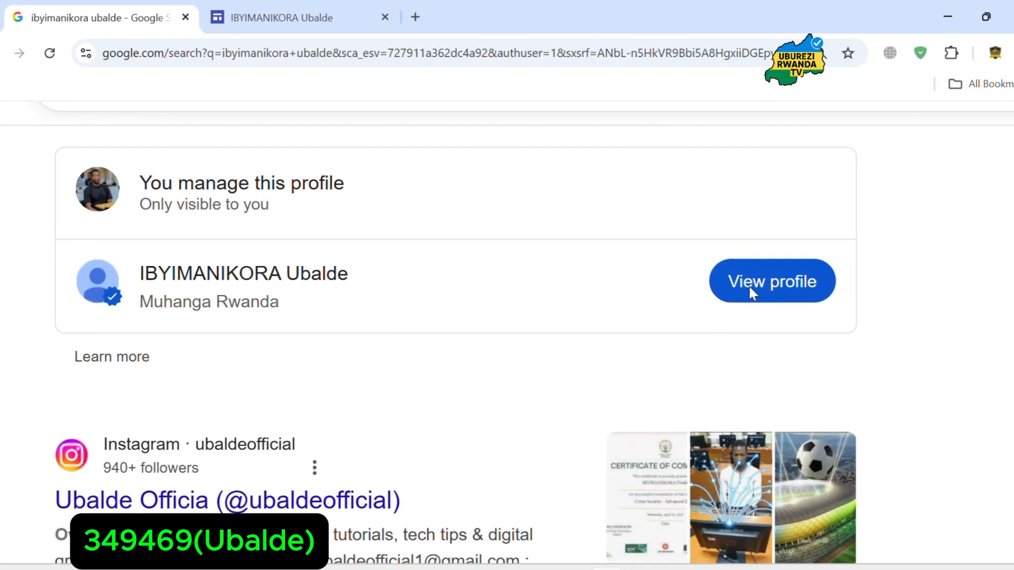
left_click(750, 291)
scroll(750, 290, "down", 3)
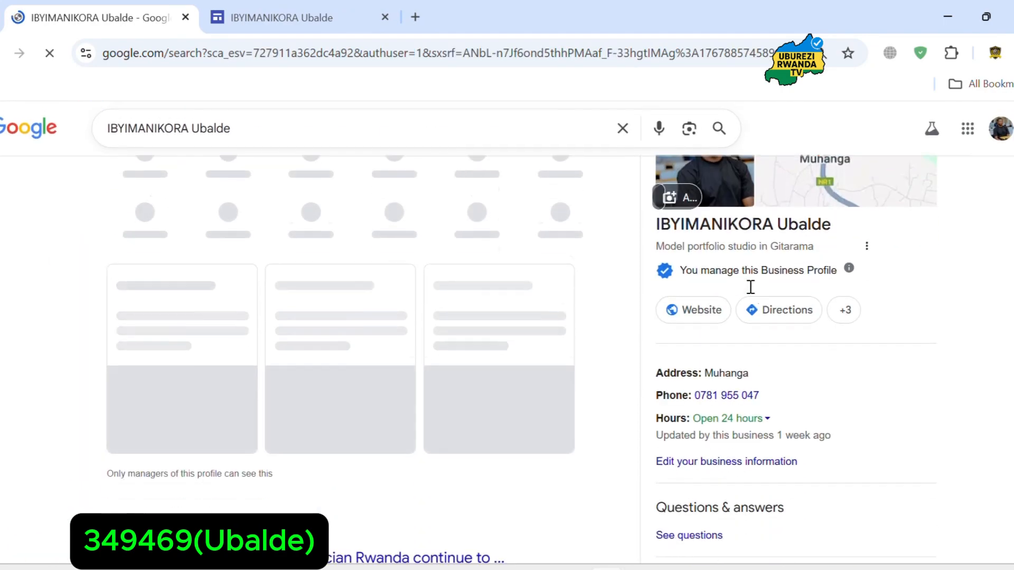
left_click(703, 300)
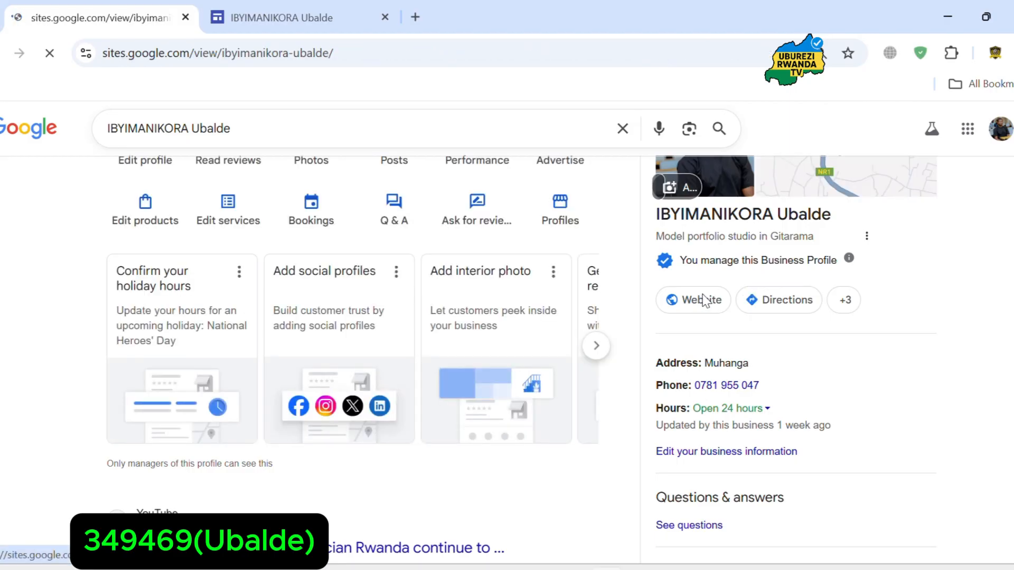
scroll(702, 292, "down", 3)
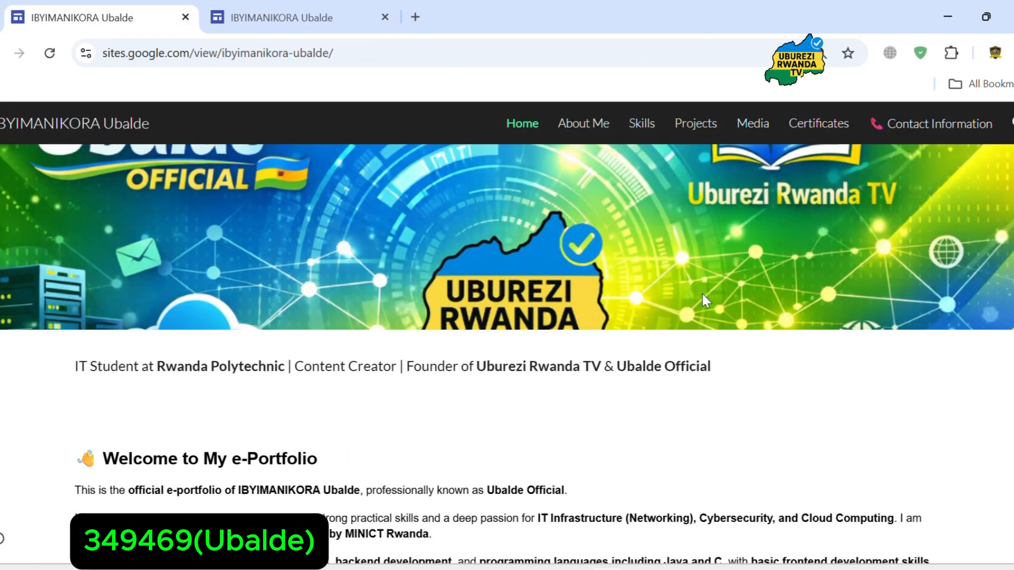
Switch back to the site editor, start publishing the site and try "youtubepage" as its web address
scroll(702, 292, "up", 3)
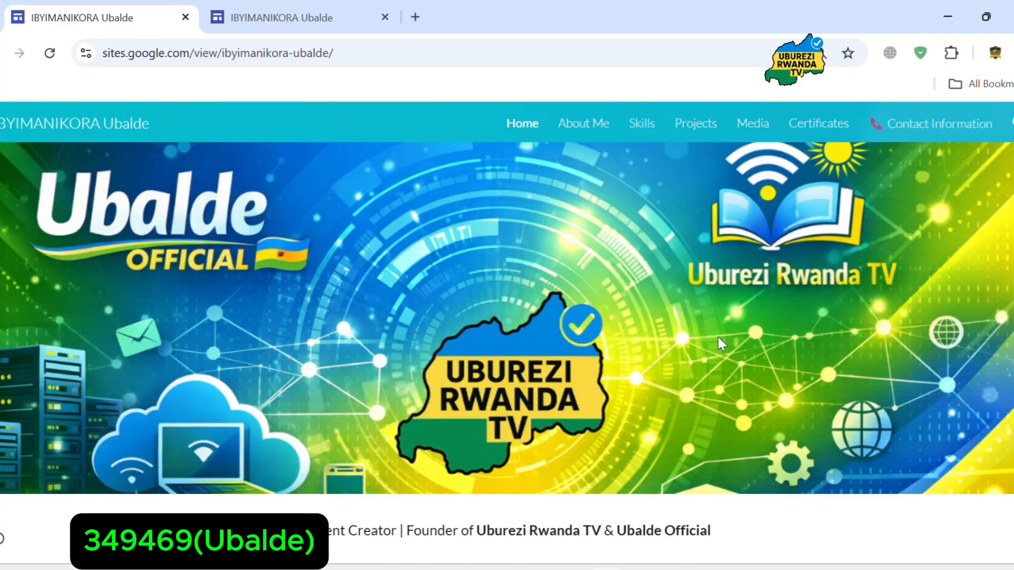
key("alt+Tab")
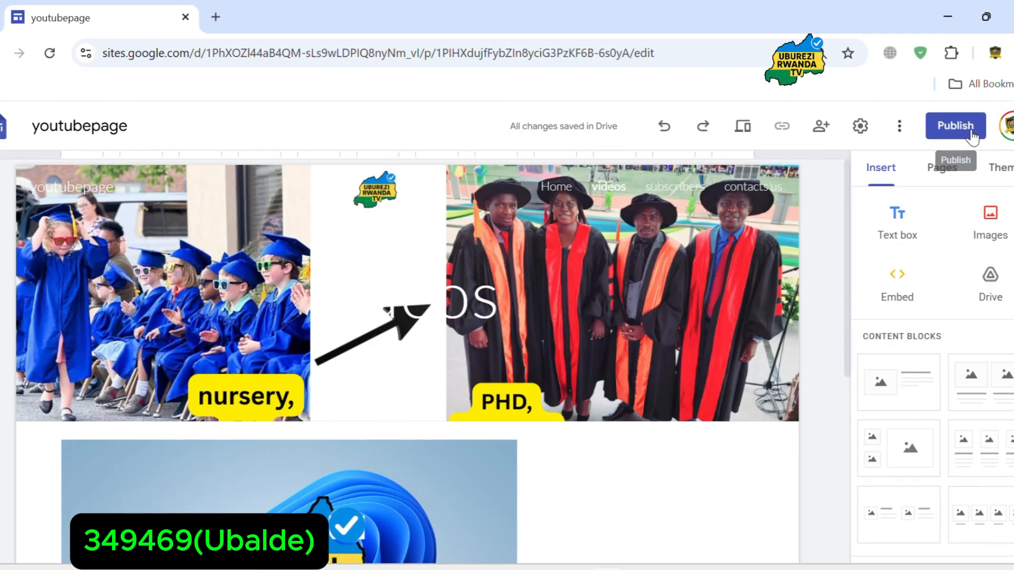
left_click(972, 136)
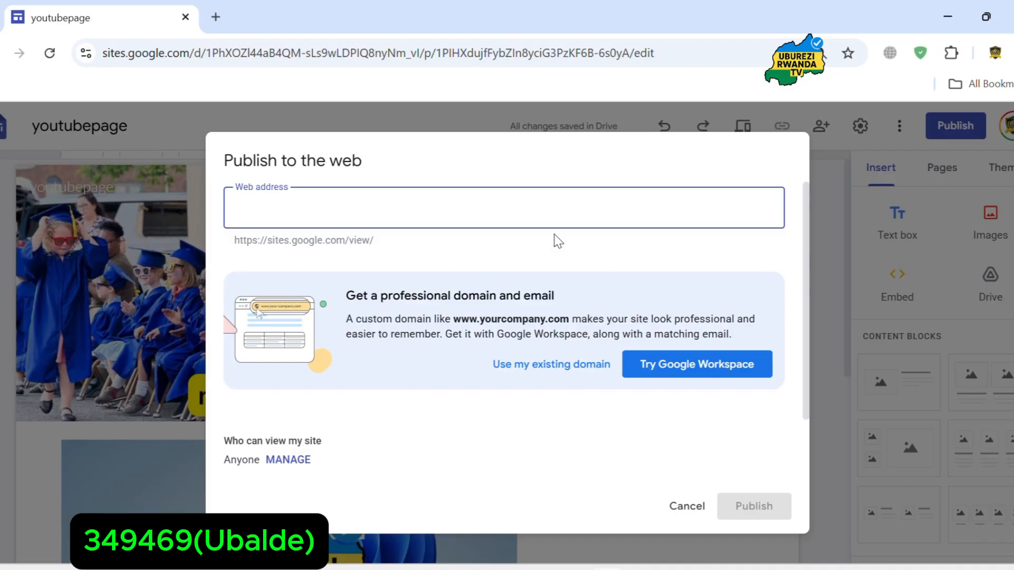
key("ctrl+v")
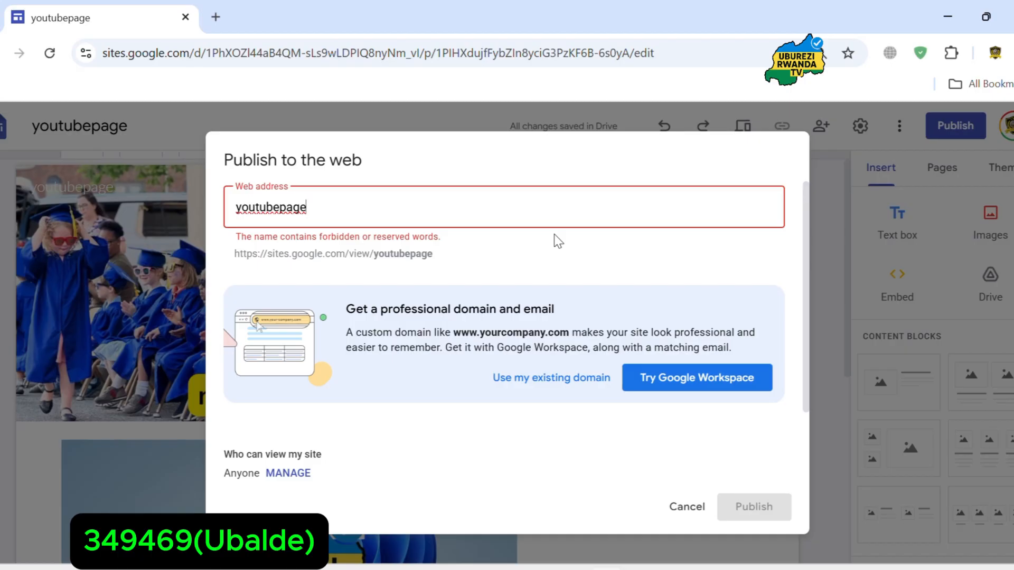
Replace the web address with "ubumenyirwanda" and publish the site to the web
key("ctrl+a")
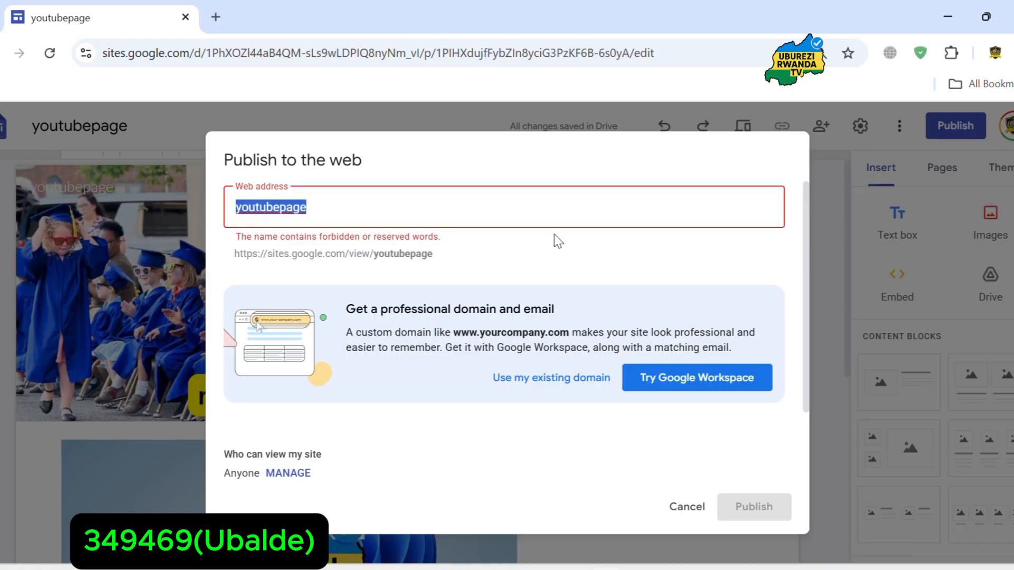
type("ubume")
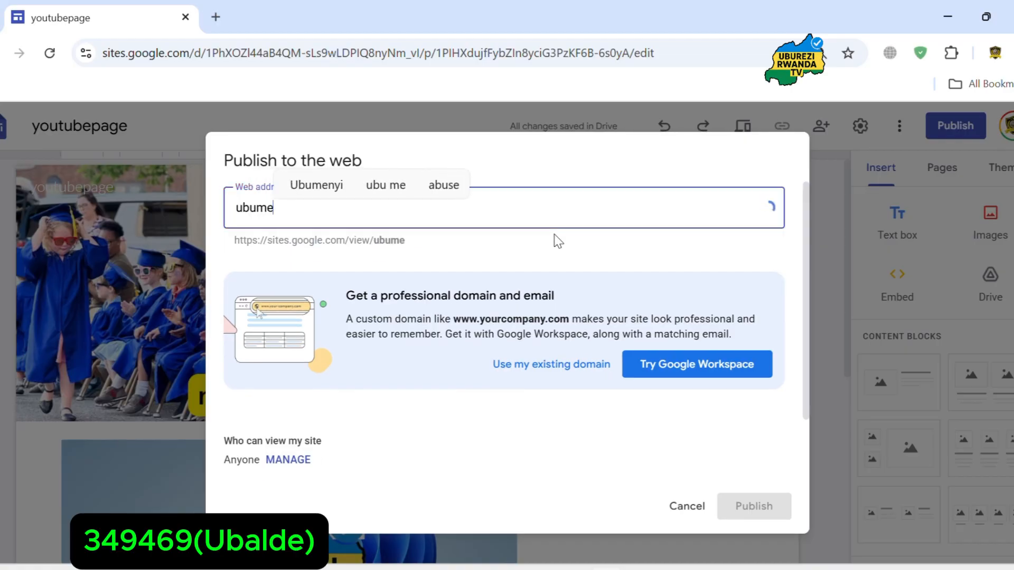
type("nyirwanda")
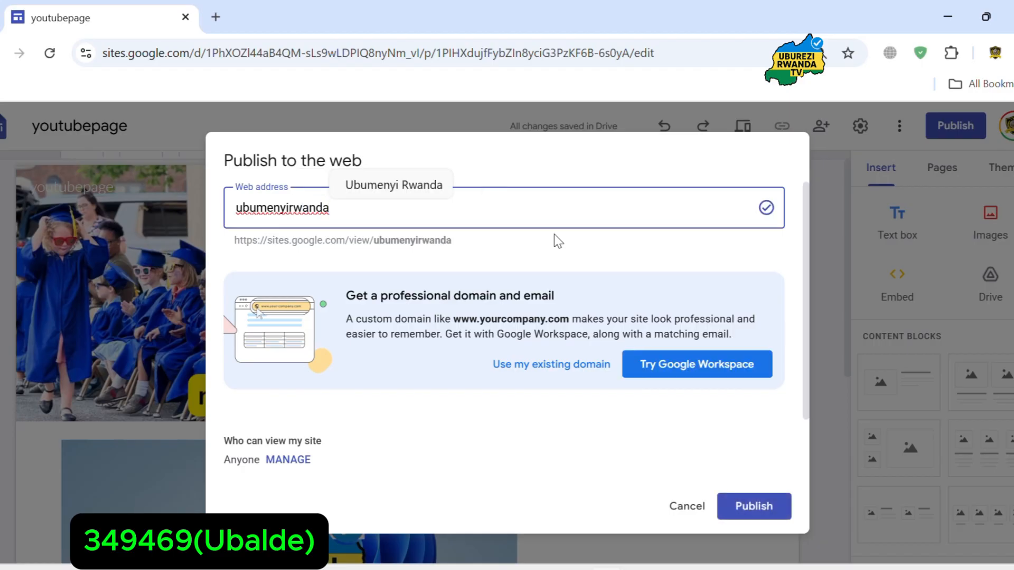
left_click(475, 253)
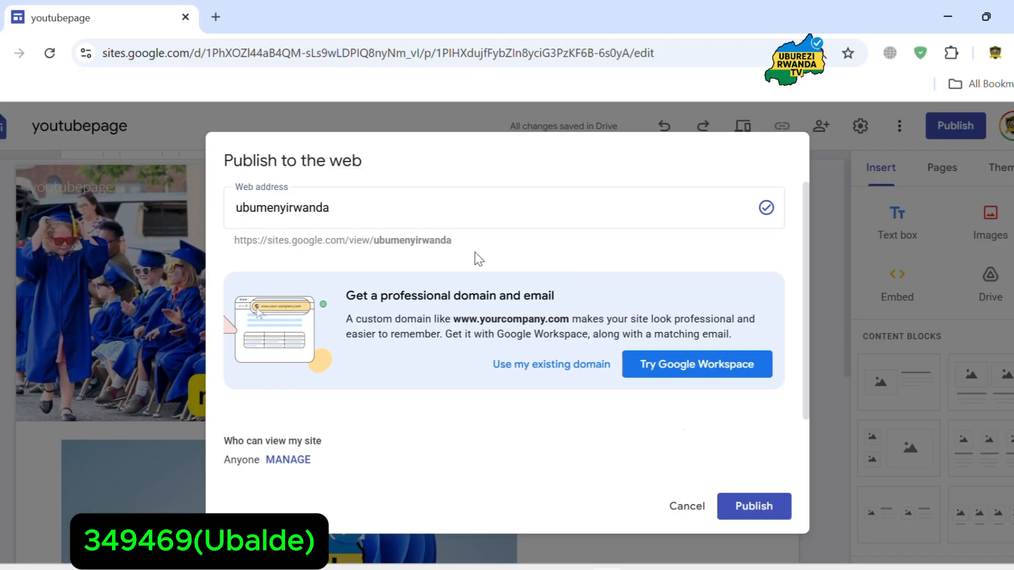
left_click(412, 222)
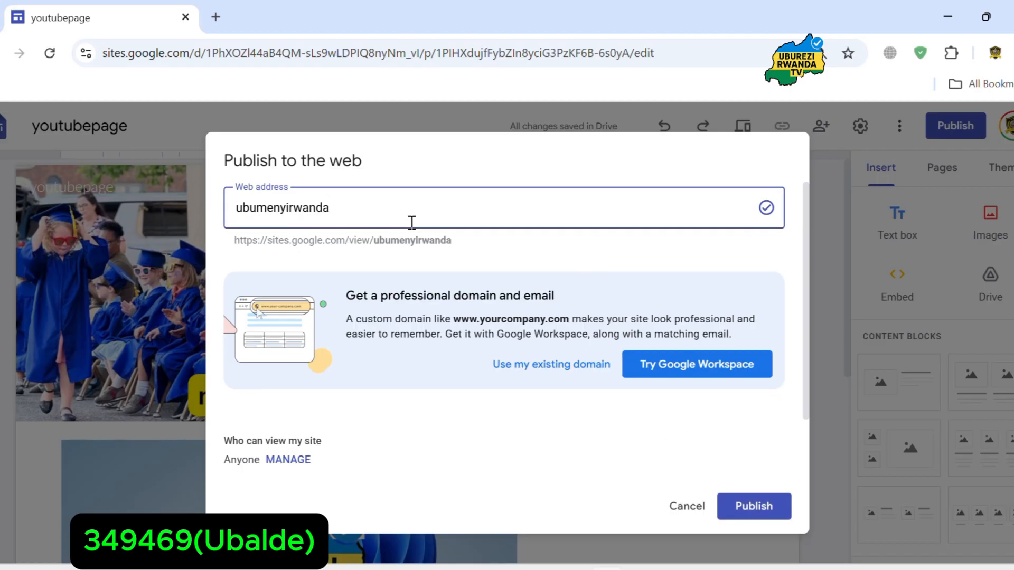
double_click(412, 223)
left_click(593, 446)
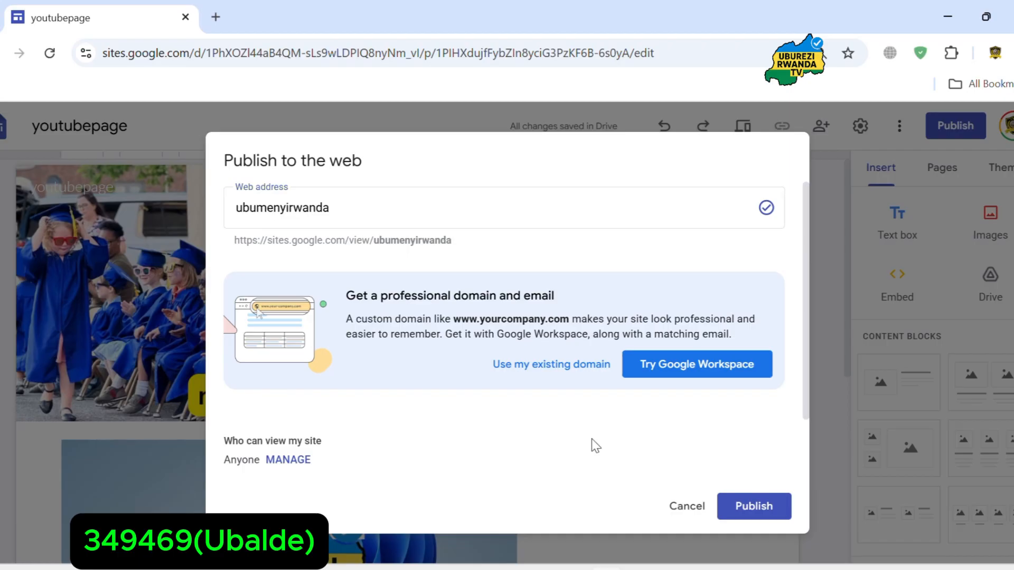
left_click(774, 505)
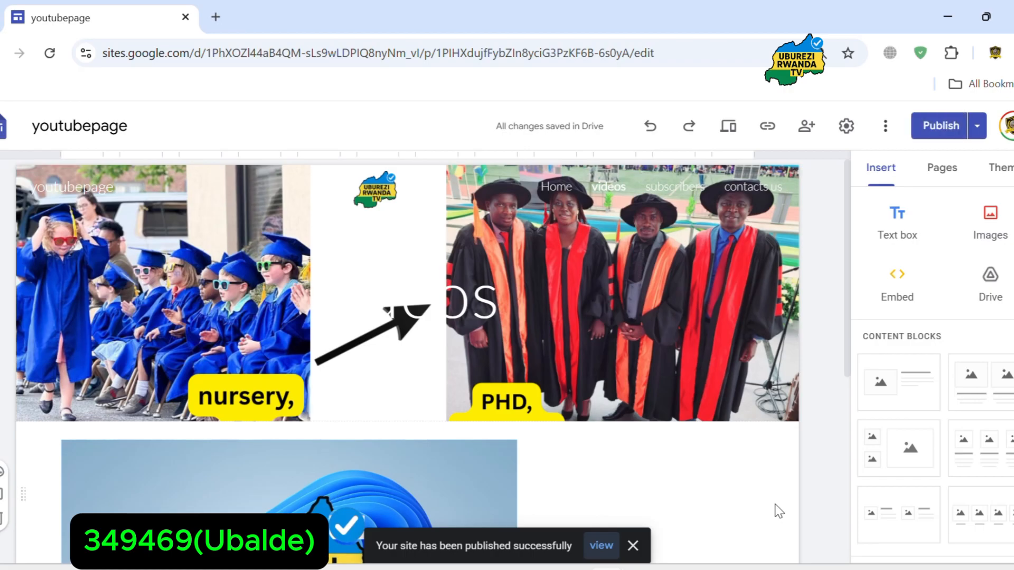
Open the published site and look through its videos and Home pages, returning to the videos page
left_click(601, 545)
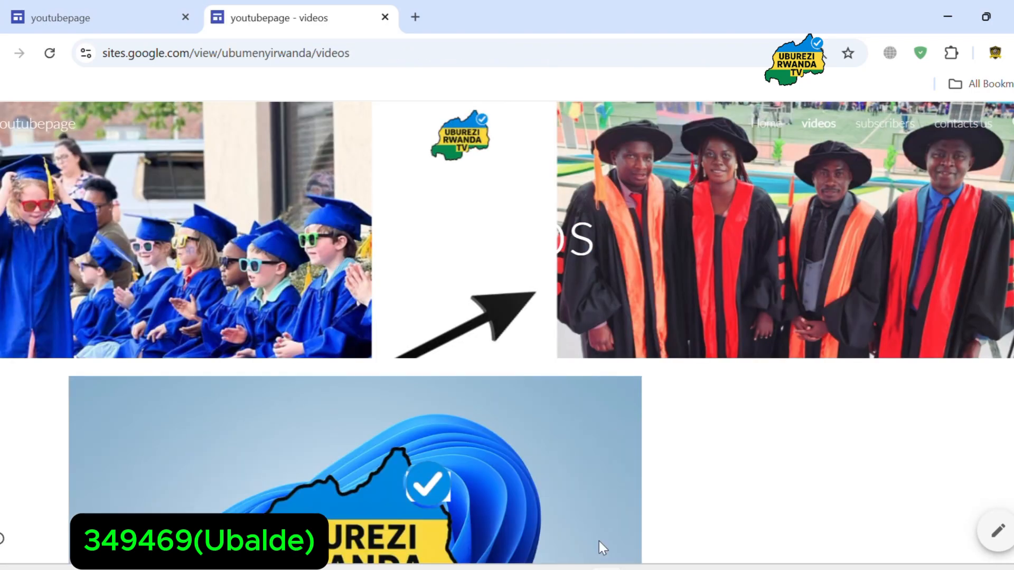
scroll(259, 337, "down", 4)
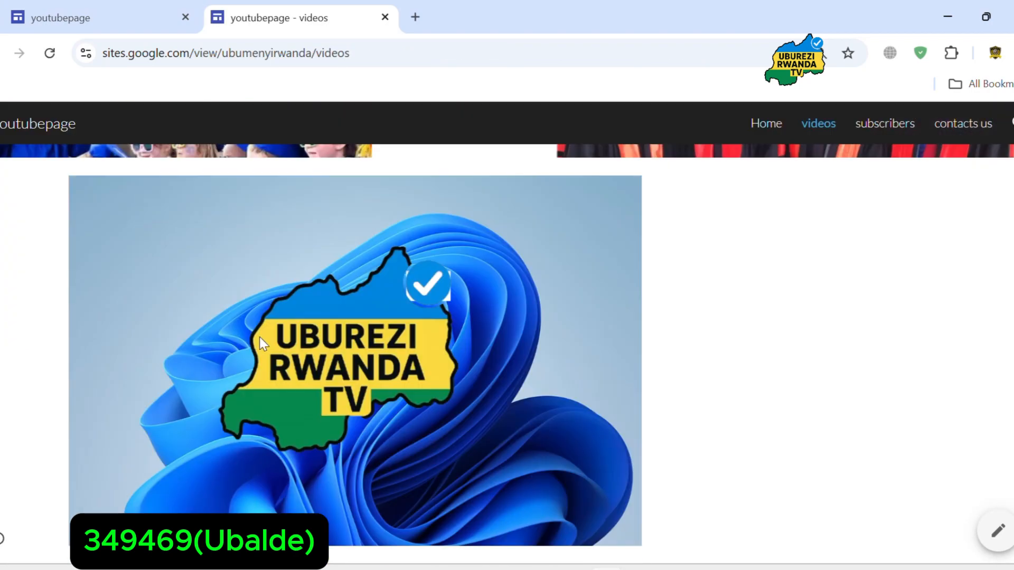
scroll(259, 336, "up", 4)
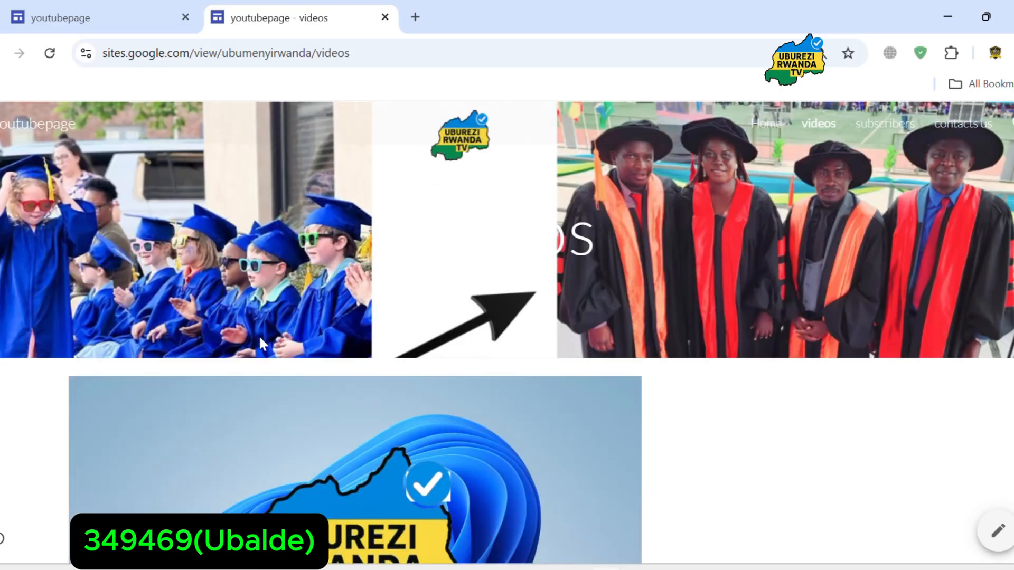
left_click(766, 127)
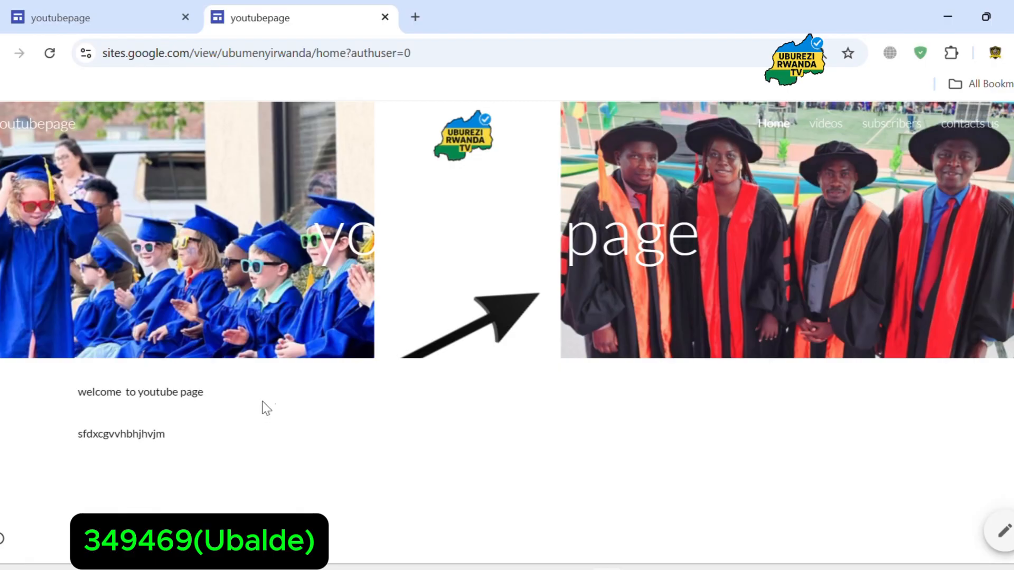
left_click(830, 127)
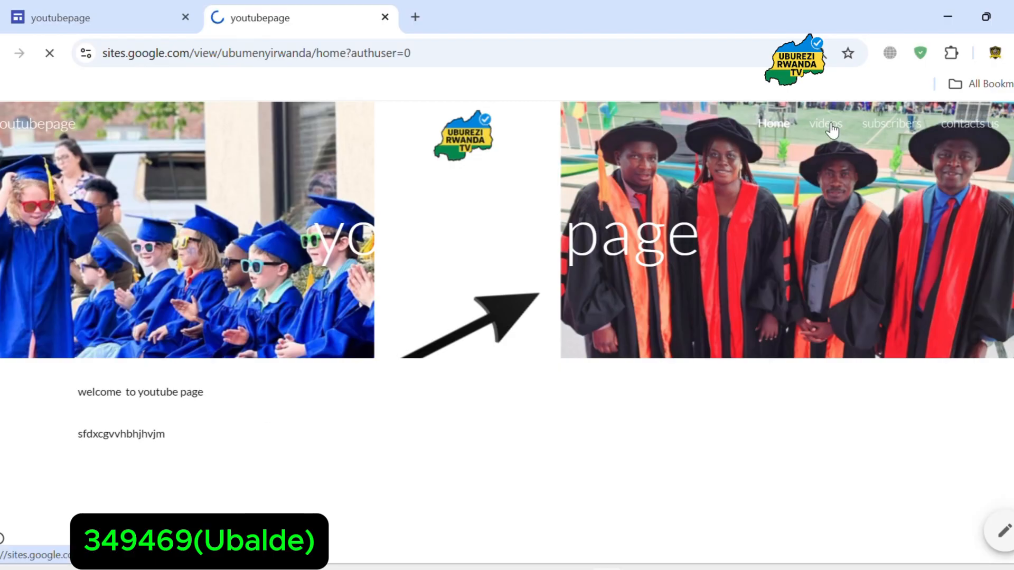
scroll(606, 402, "down", 3)
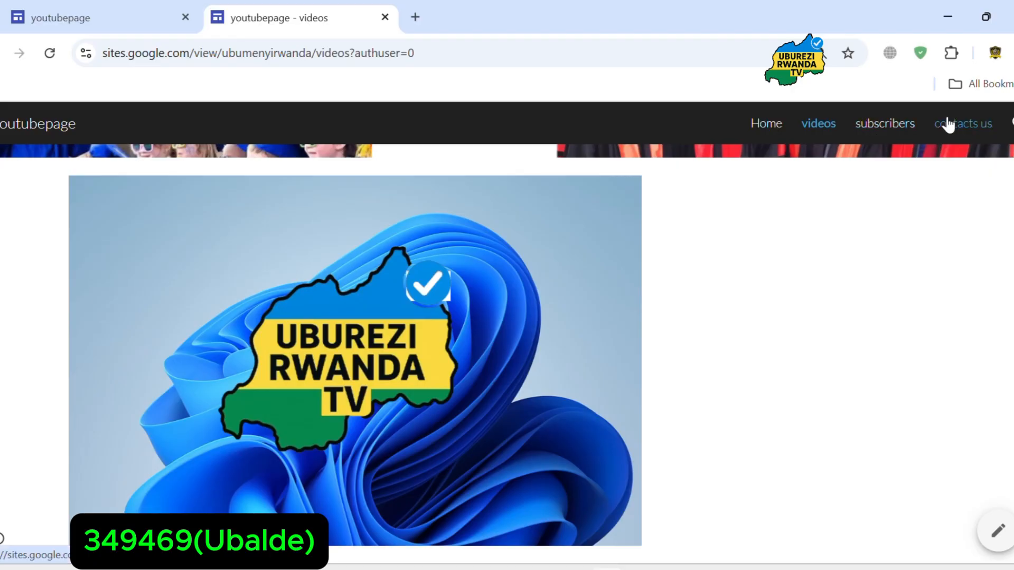
Inspect the published site's navigation bar up close, open its site search and close it without searching
scroll(949, 125, "up", 5)
scroll(949, 125, "right", 4)
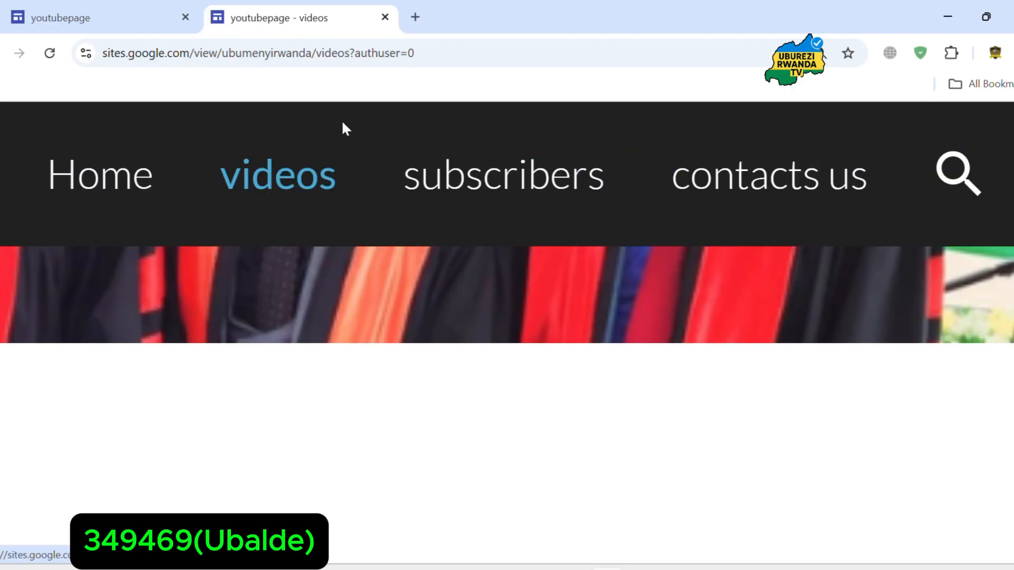
left_click(956, 171)
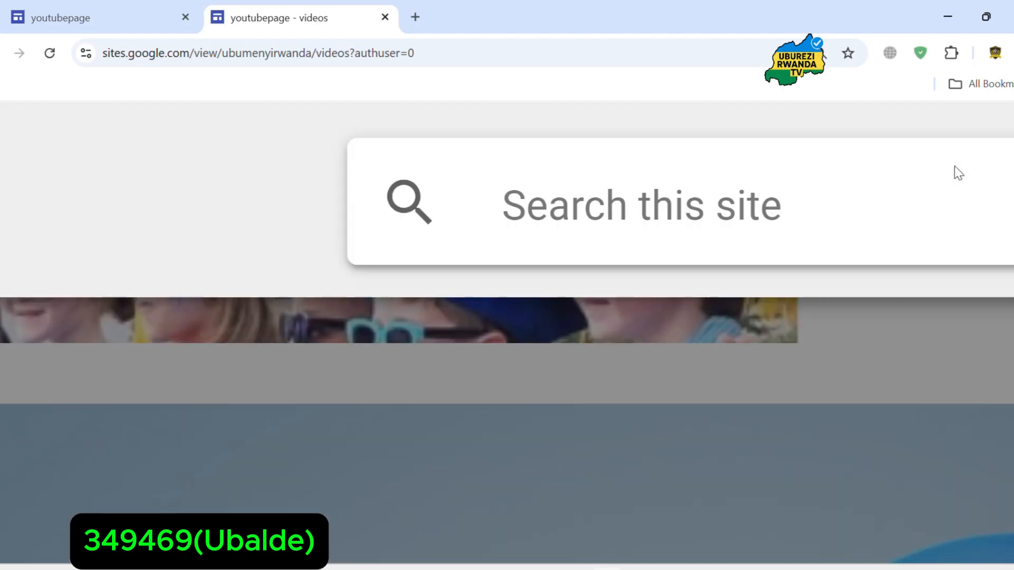
scroll(955, 166, "right", 8)
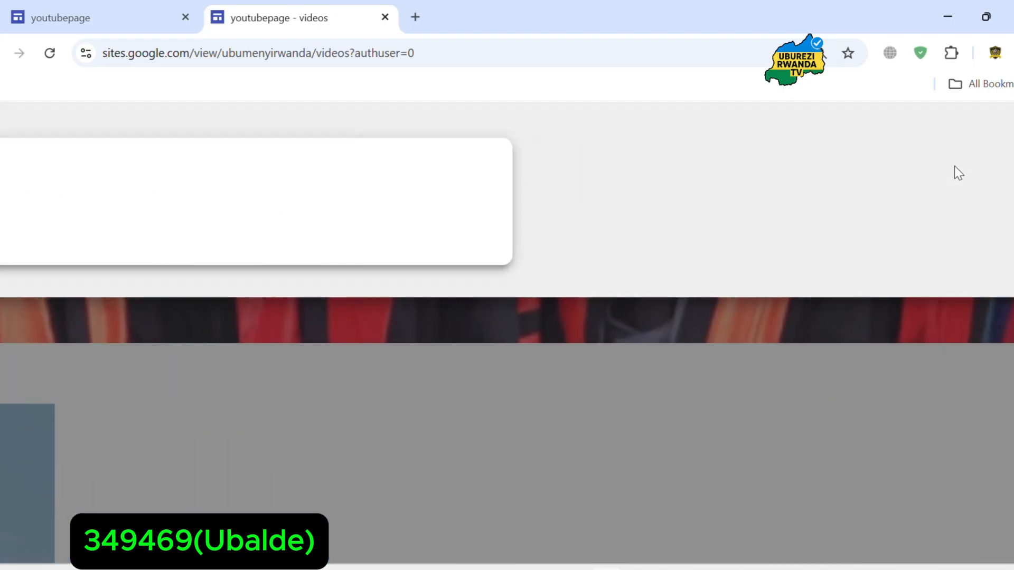
scroll(954, 166, "right", 1)
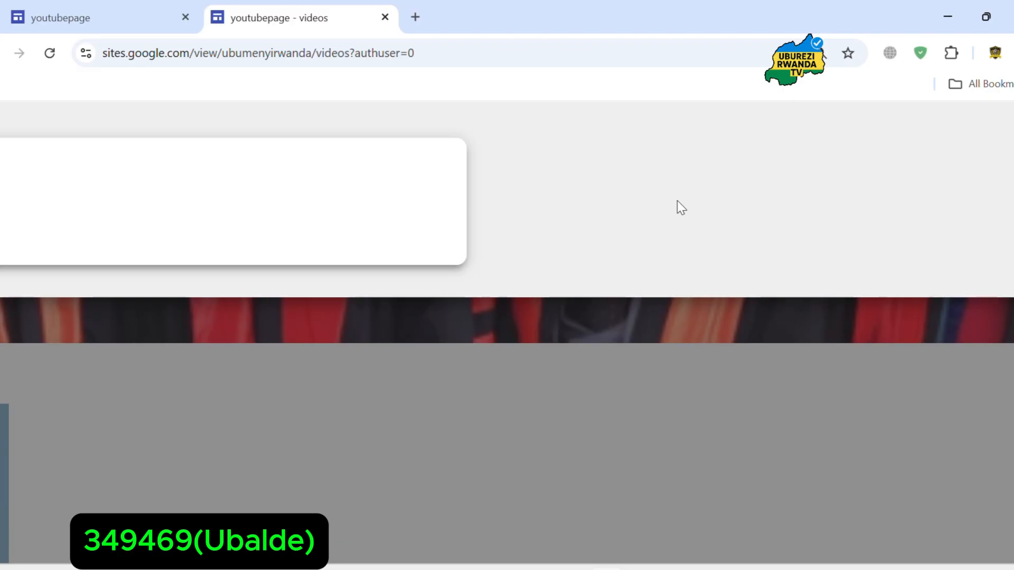
left_click(675, 218)
scroll(674, 248, "up", 5)
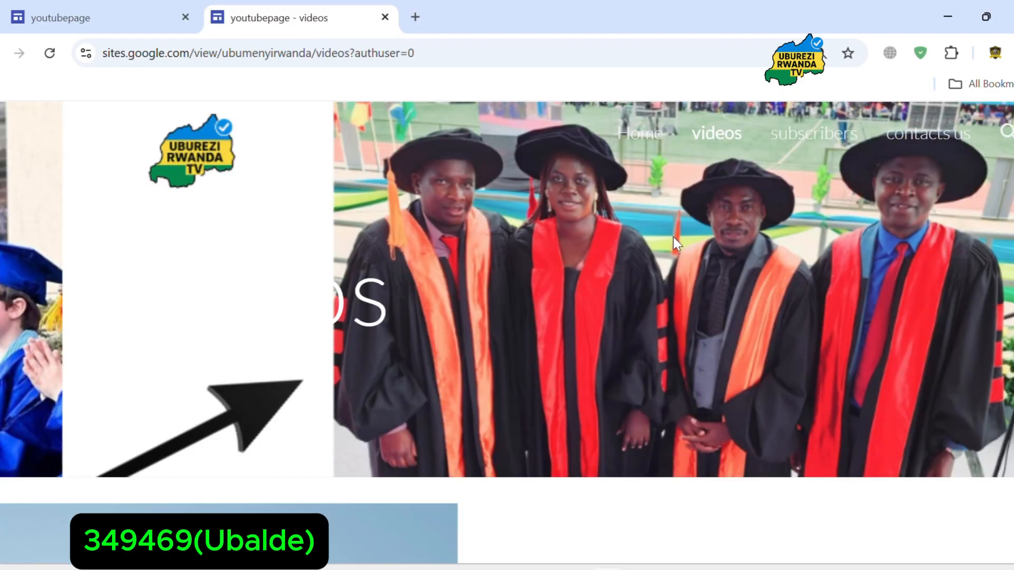